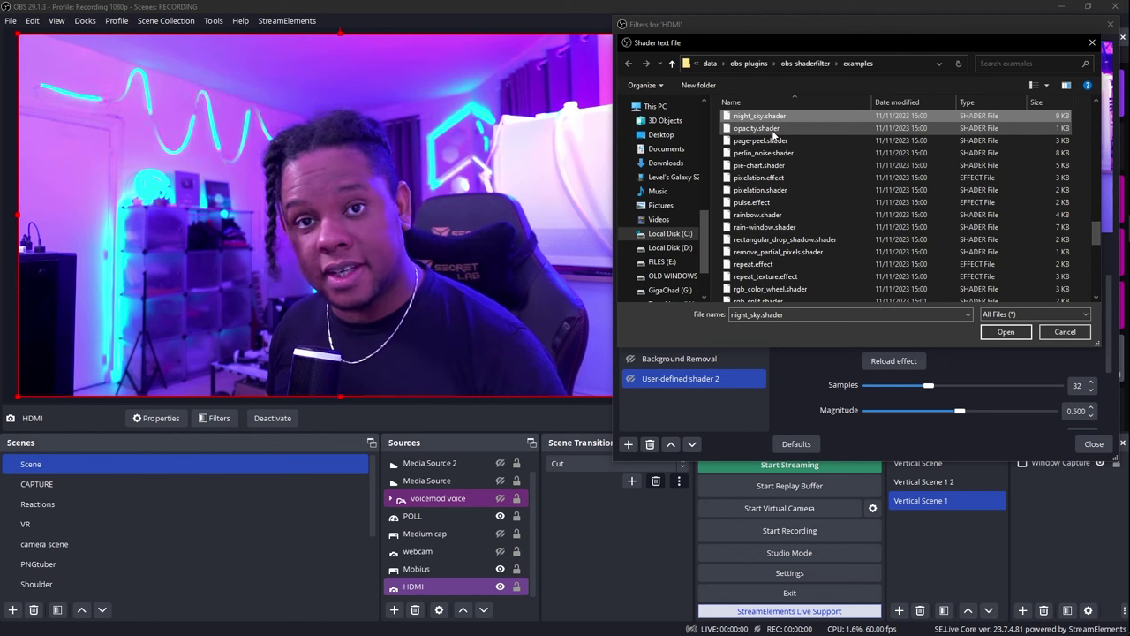
# - Load opacity.shader into User-defined shader 2, enable it, and adjust the webcam's opacity
pyautogui.doubleClick(773, 129)
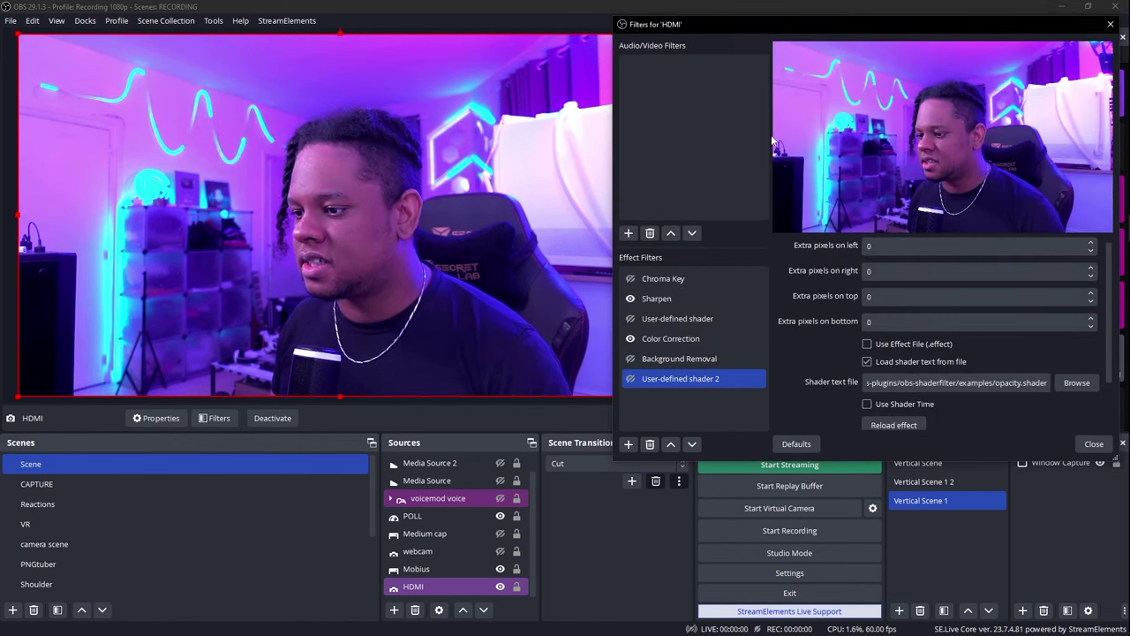
pyautogui.click(630, 379)
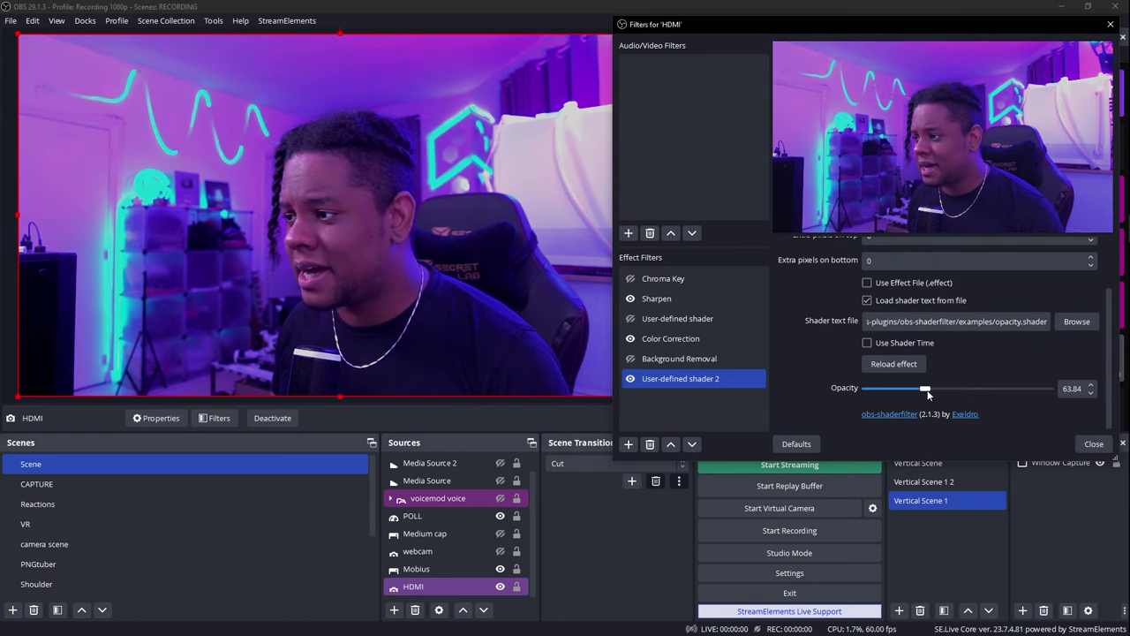
pyautogui.moveTo(928, 394)
pyautogui.mouseDown()
pyautogui.moveTo(870, 394)
pyautogui.moveTo(949, 392)
pyautogui.mouseUp()
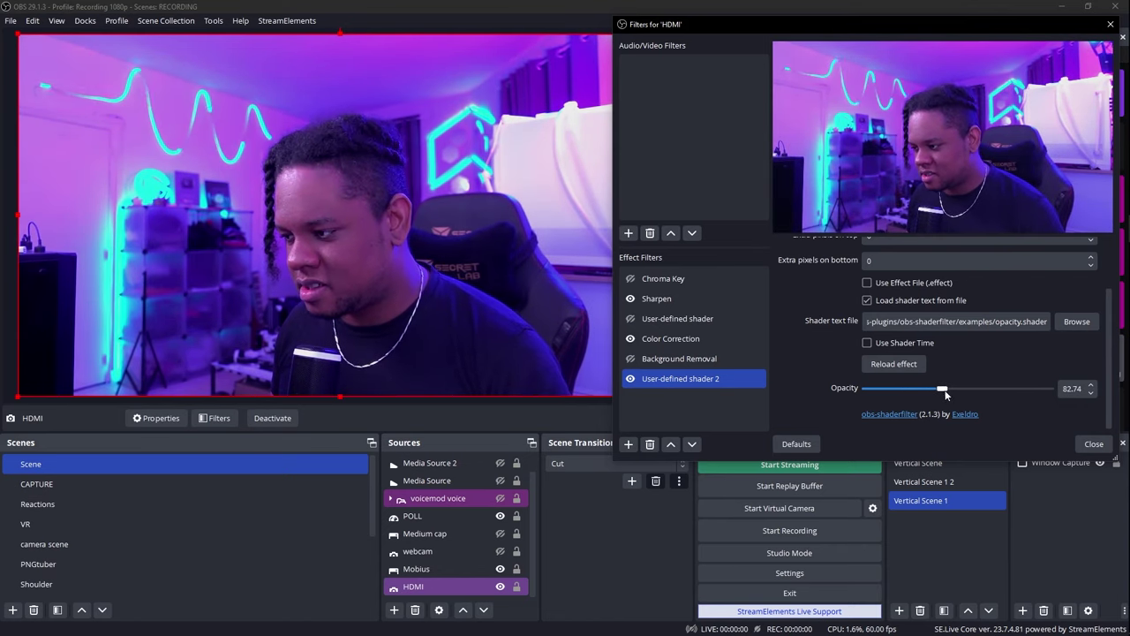
pyautogui.click(697, 339)
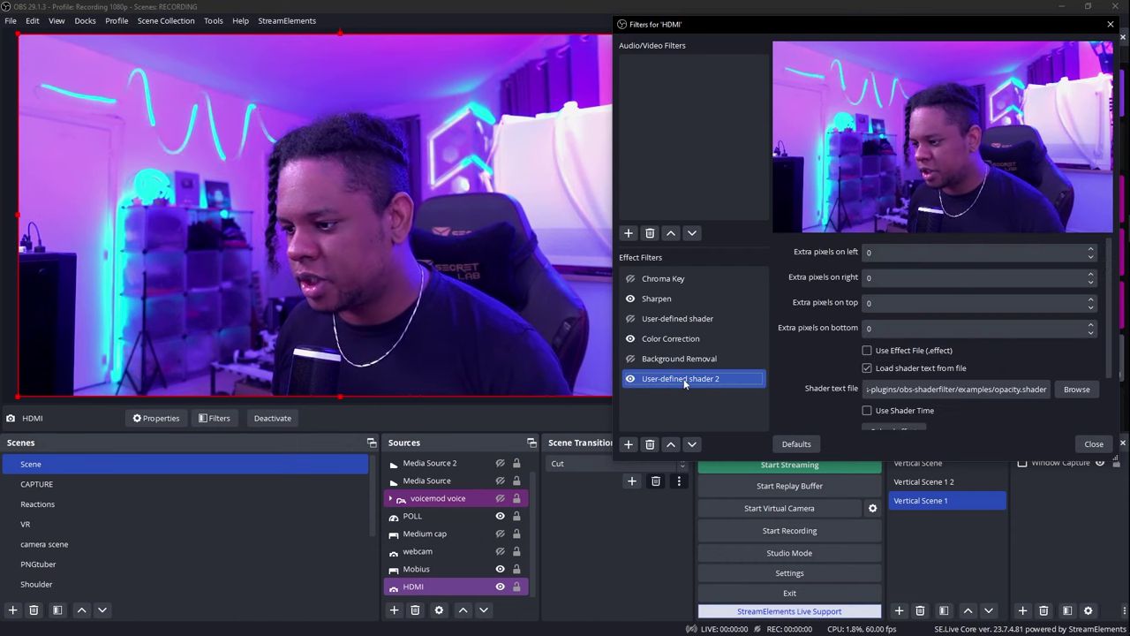
# - Load page-peel.shader into User-defined shader 2 and bring the peel position down to 15.333
pyautogui.click(1075, 388)
pyautogui.doubleClick(757, 128)
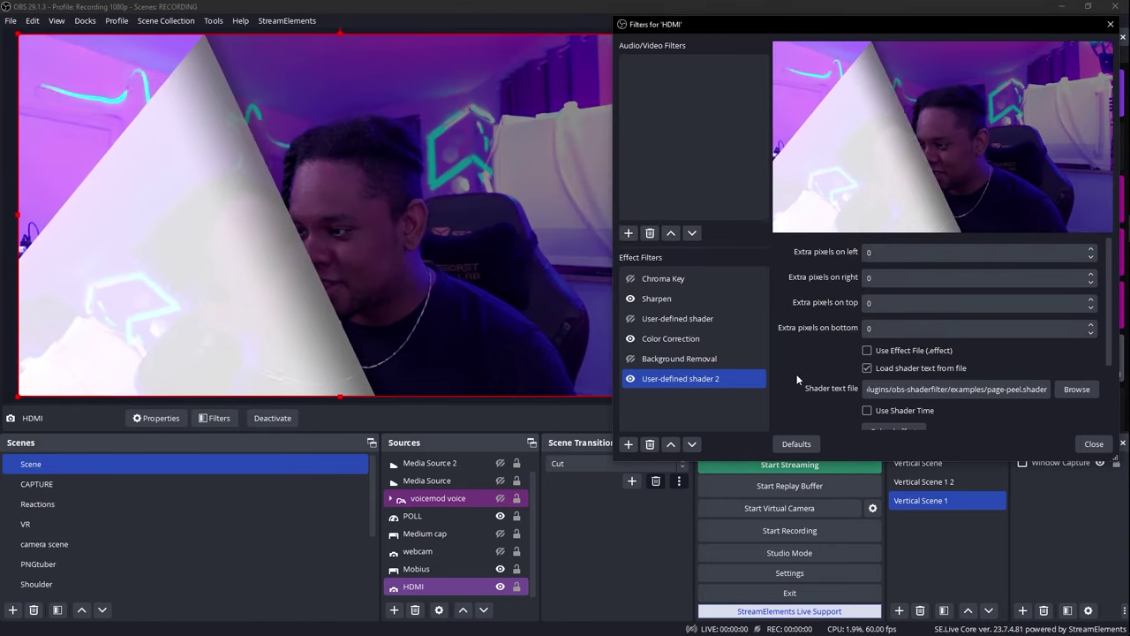
pyautogui.scroll(-2, 796, 373)
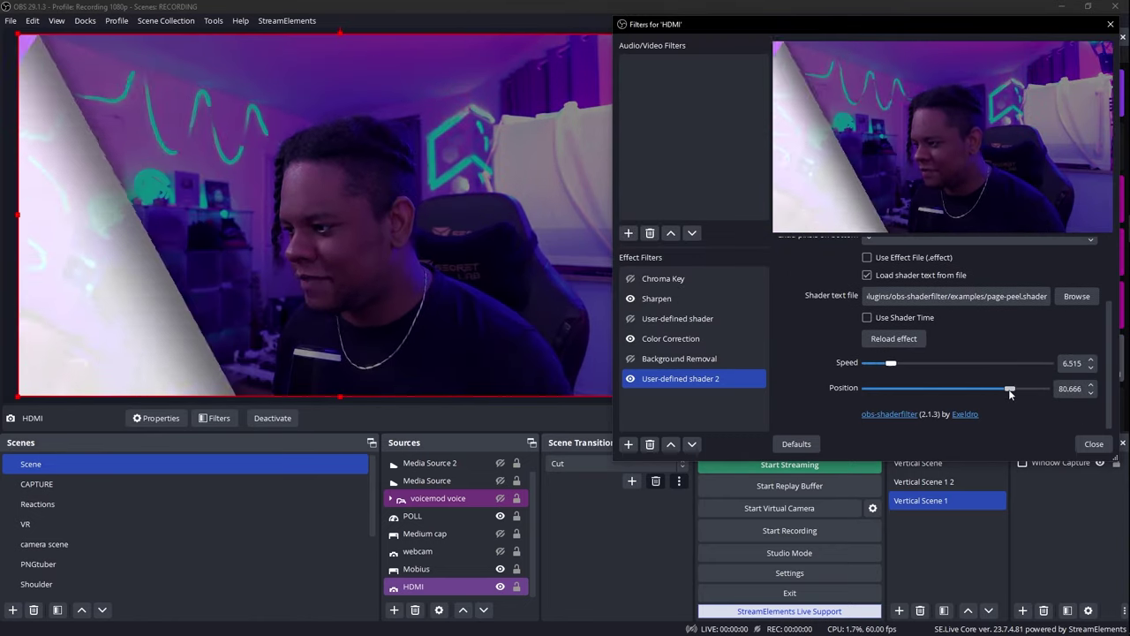
pyautogui.moveTo(1011, 393); pyautogui.dragTo(896, 391)
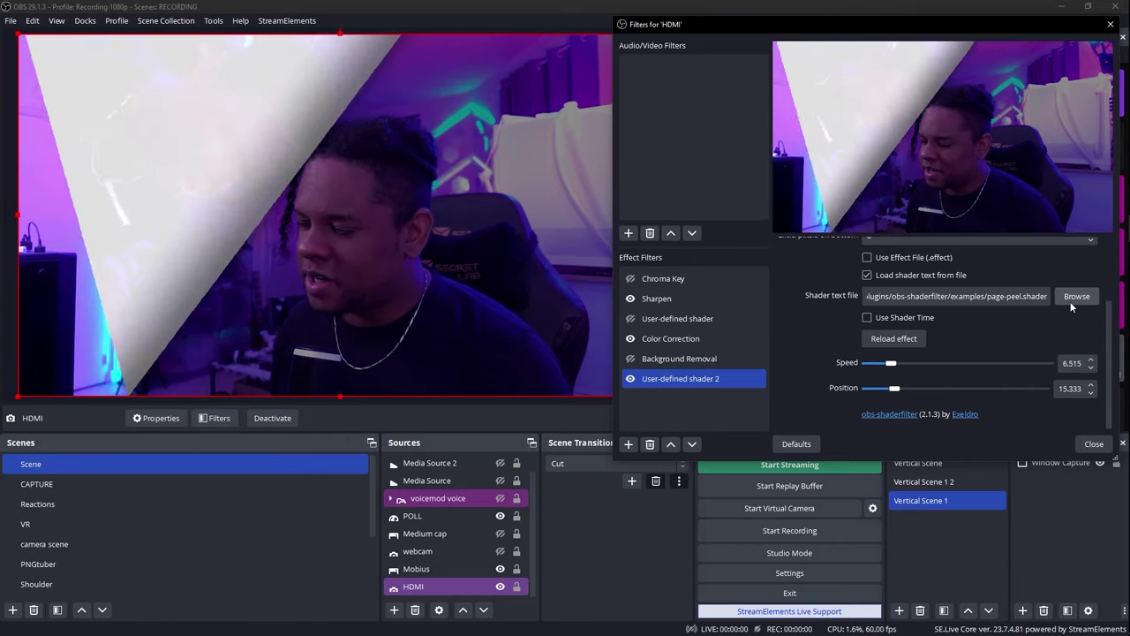
# - Load perlin_noise.shader, raise White/Black noise, and enable apply to channel and inverted
pyautogui.click(1070, 301)
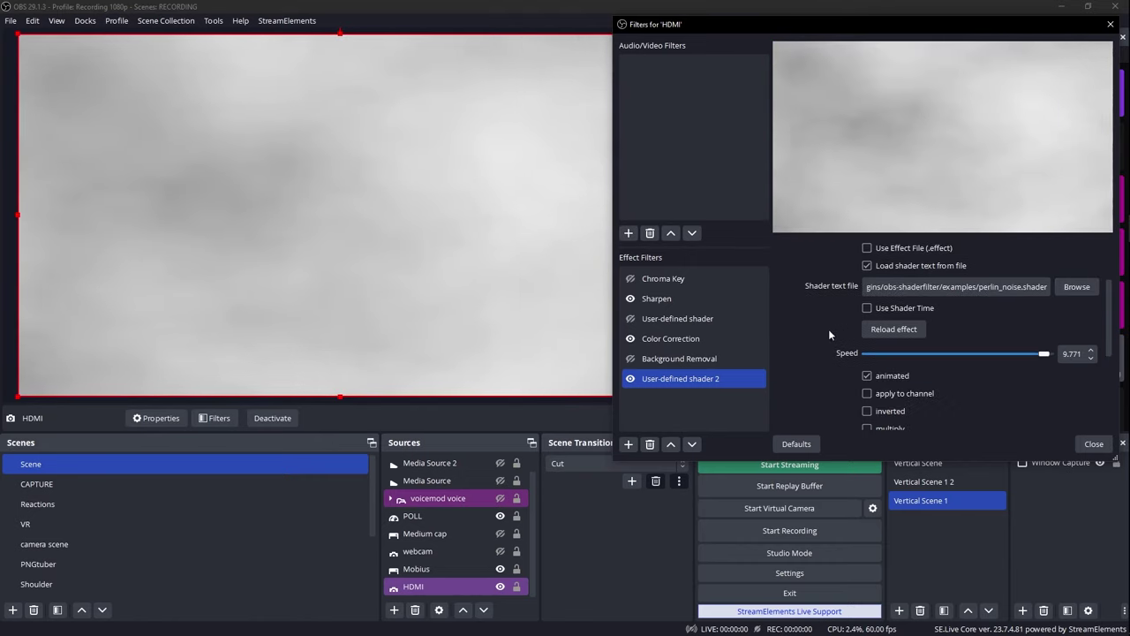
pyautogui.scroll(-2, 822, 335)
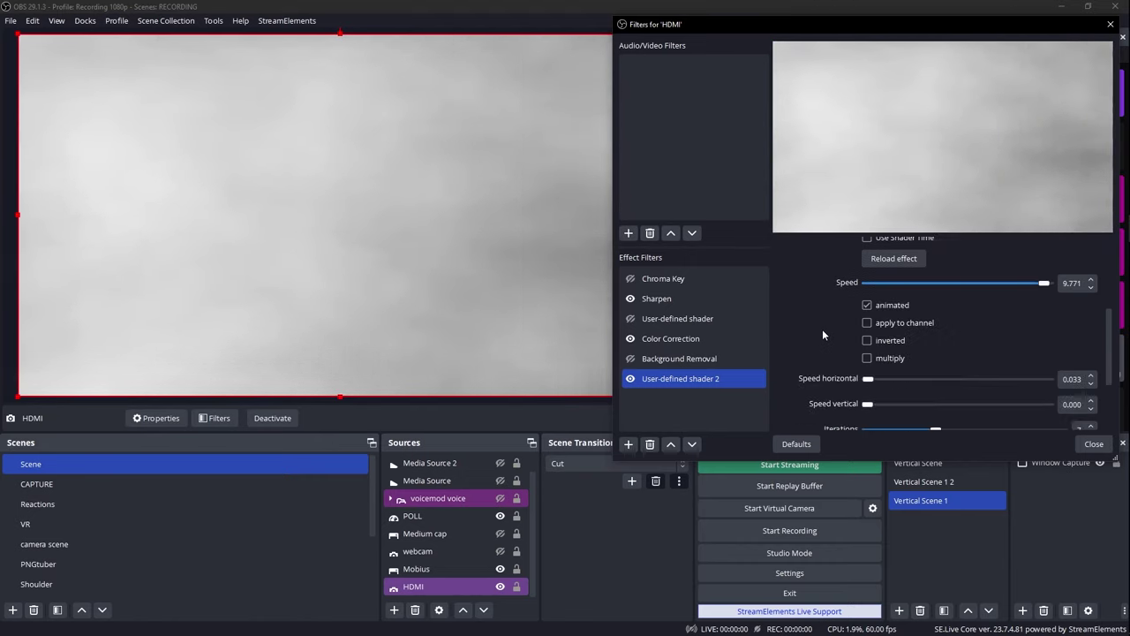
pyautogui.scroll(-2, 853, 335)
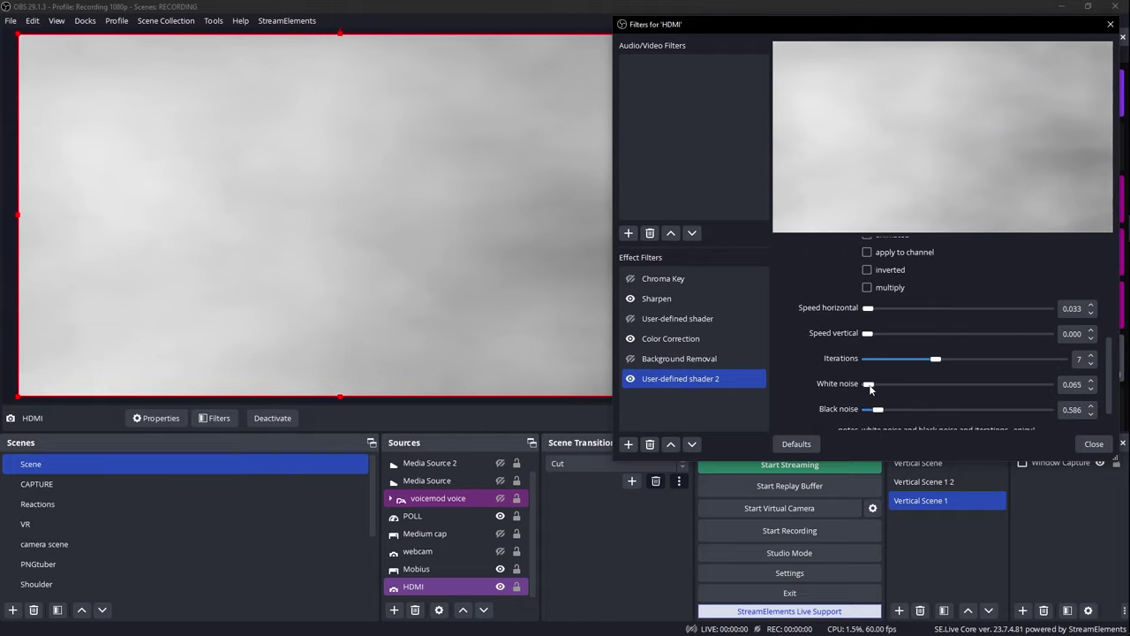
pyautogui.moveTo(870, 387); pyautogui.dragTo(887, 410)
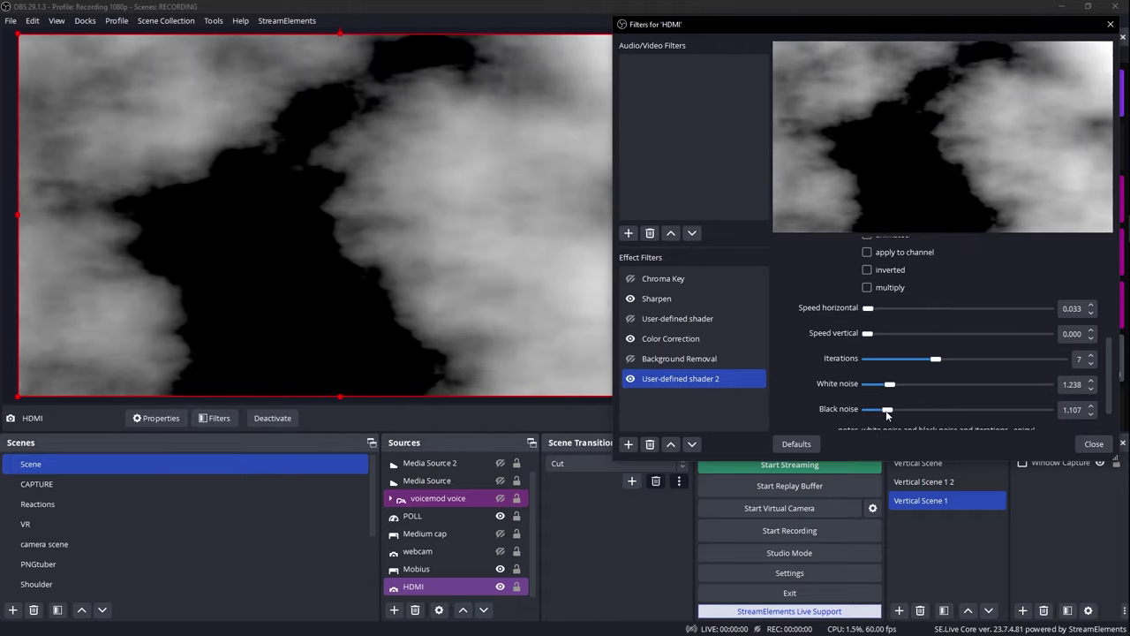
pyautogui.scroll(1, 868, 286)
pyautogui.click(869, 287)
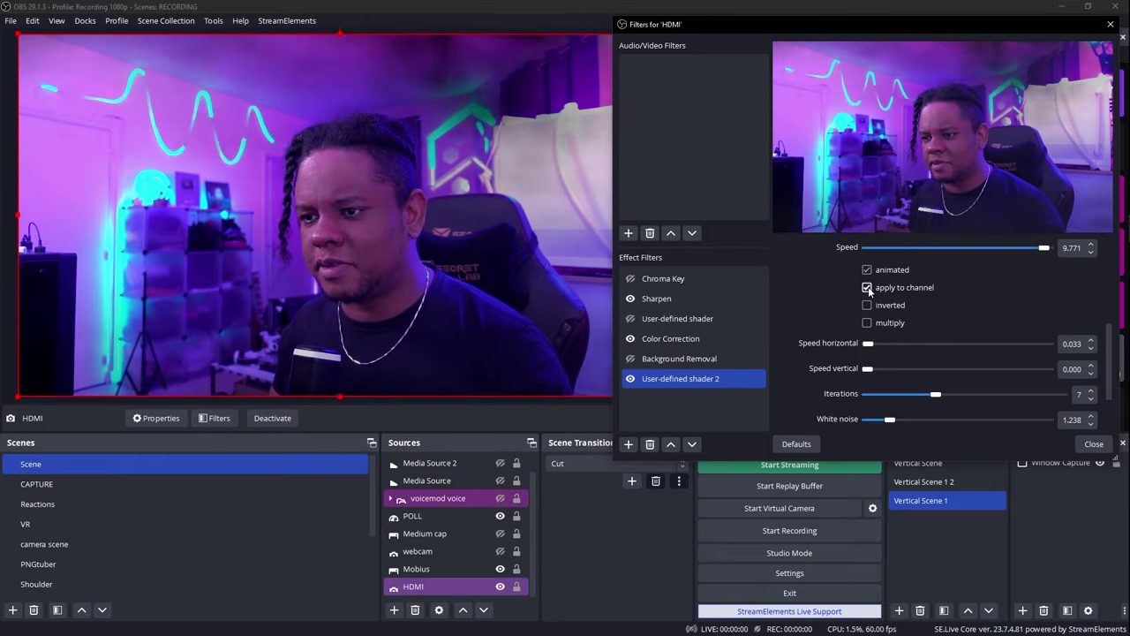
pyautogui.click(867, 305)
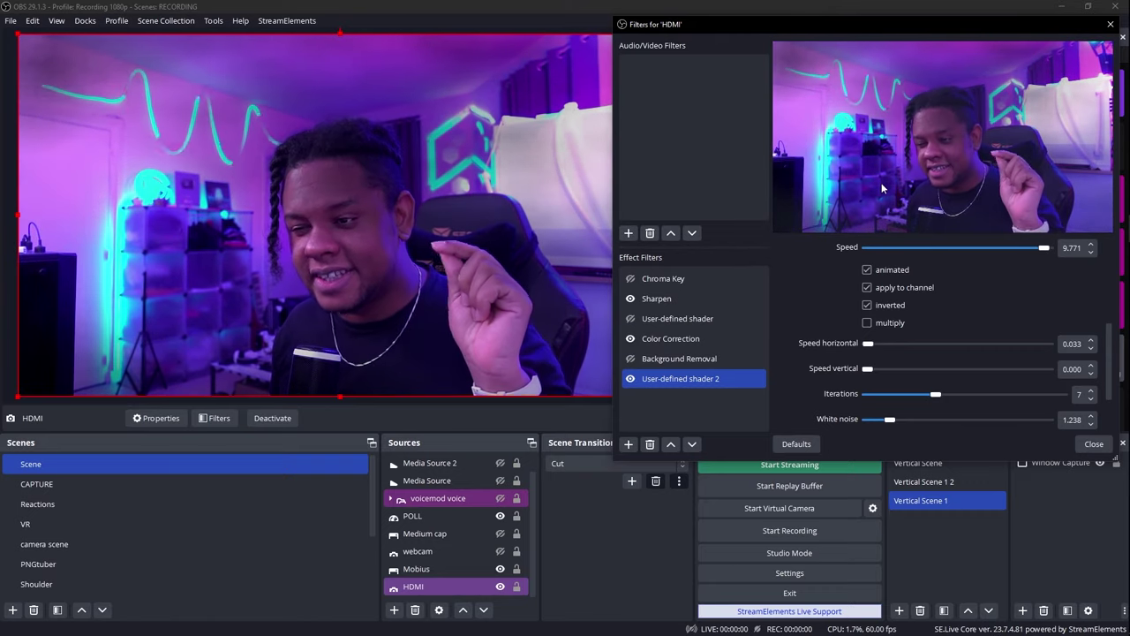
# - Raise the perlin noise Iterations to 10
pyautogui.click(445, 552)
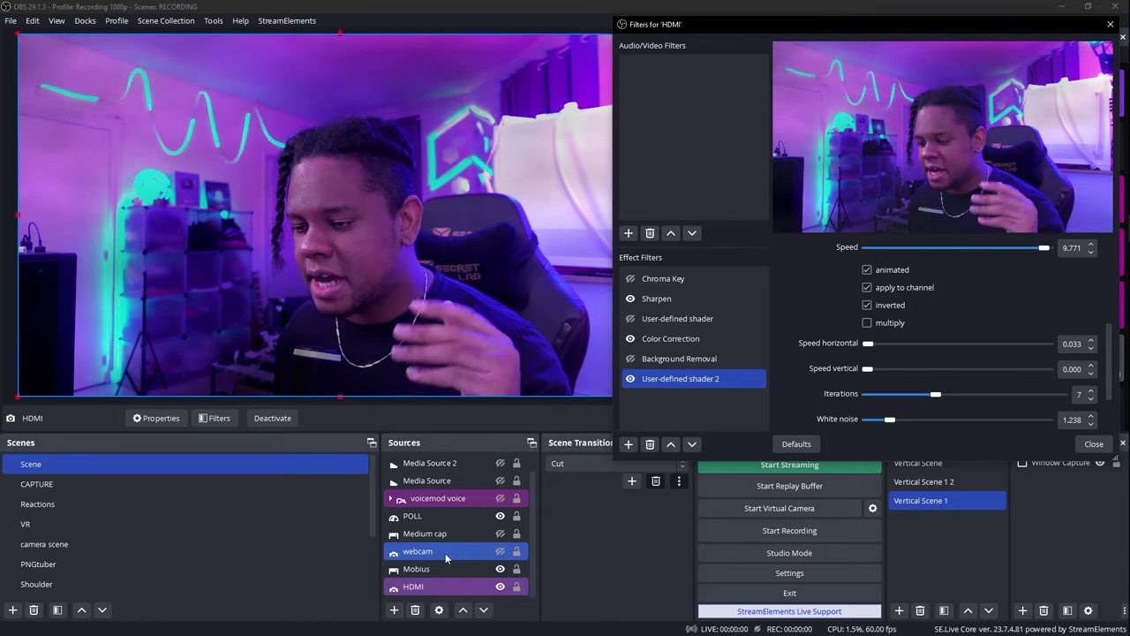
pyautogui.keyDown('ctrl'); pyautogui.click(445, 553); pyautogui.keyUp('ctrl')
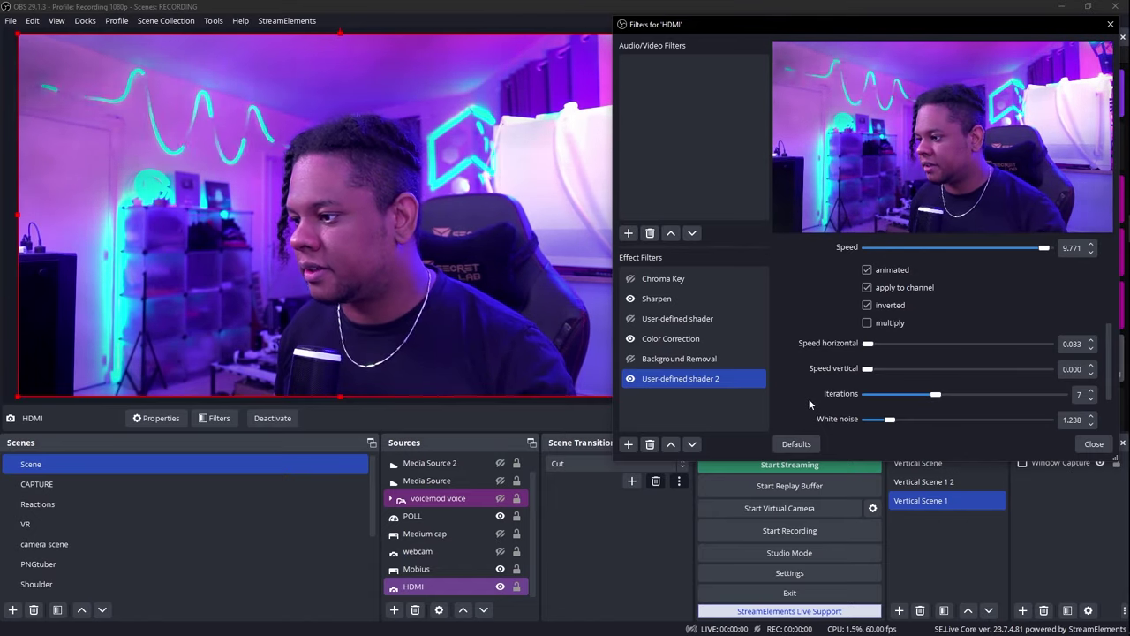
pyautogui.scroll(-2, 809, 398)
pyautogui.moveTo(924, 327); pyautogui.dragTo(967, 327)
pyautogui.scroll(5, 803, 367)
# - Load pie-chart.shader and set color 1 to pure blue #0000ff
pyautogui.click(1077, 180)
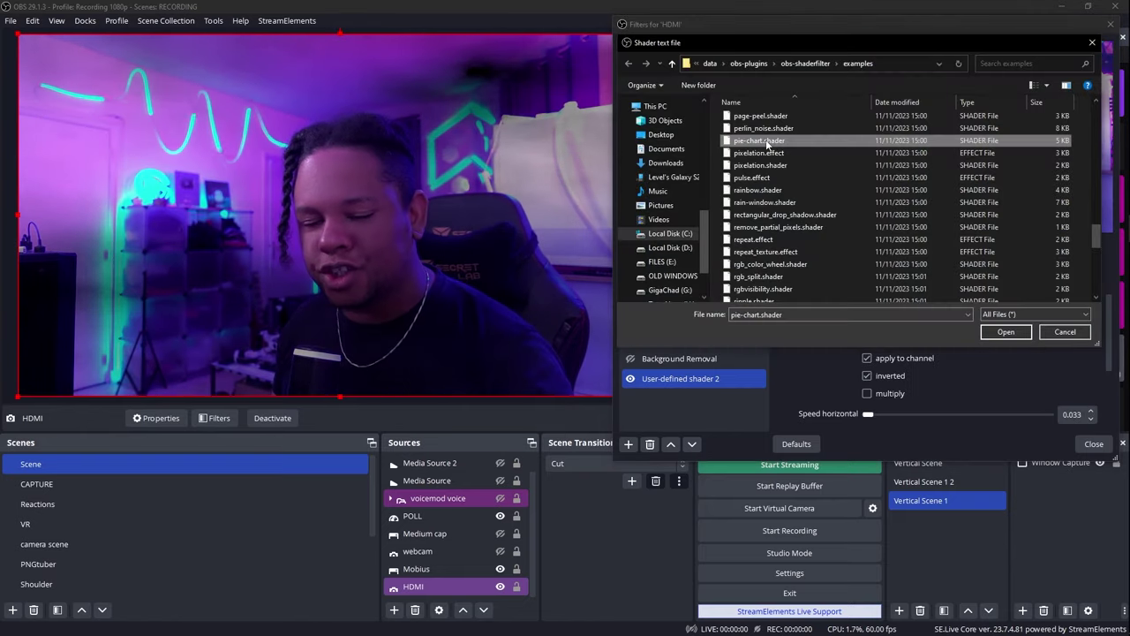
pyautogui.doubleClick(765, 142)
pyautogui.scroll(2, 830, 313)
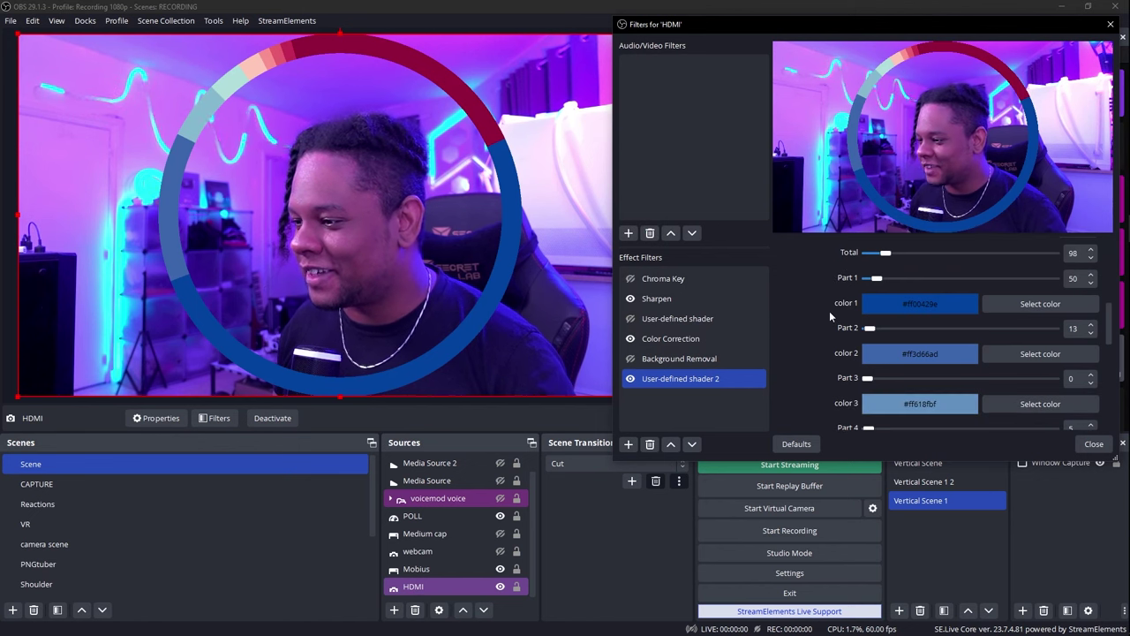
pyautogui.scroll(-3, 829, 311)
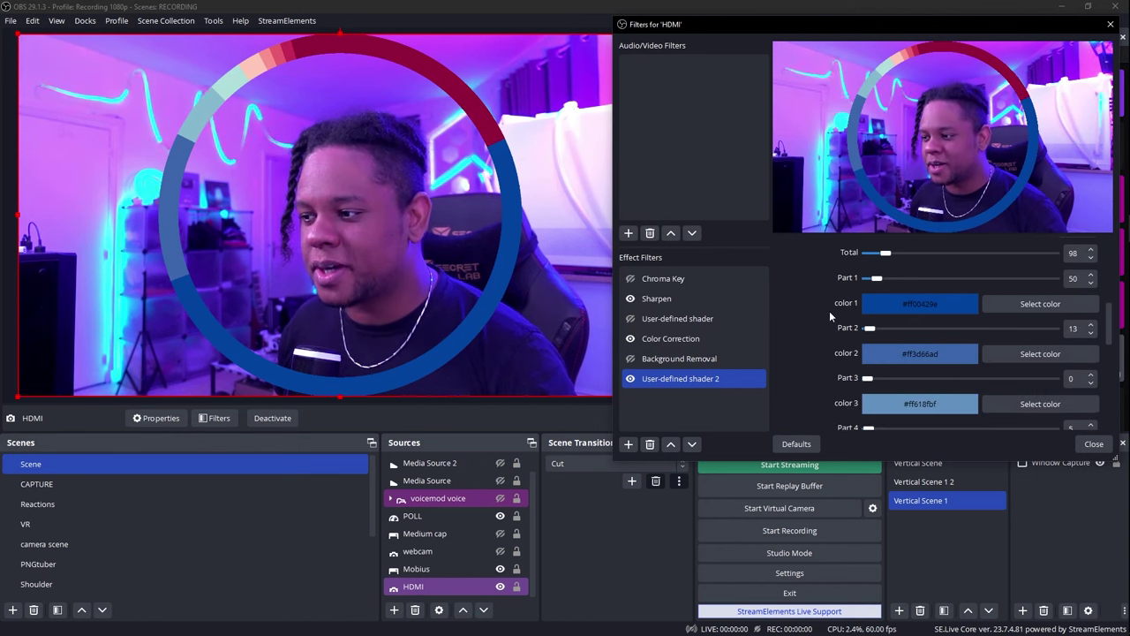
pyautogui.click(1009, 302)
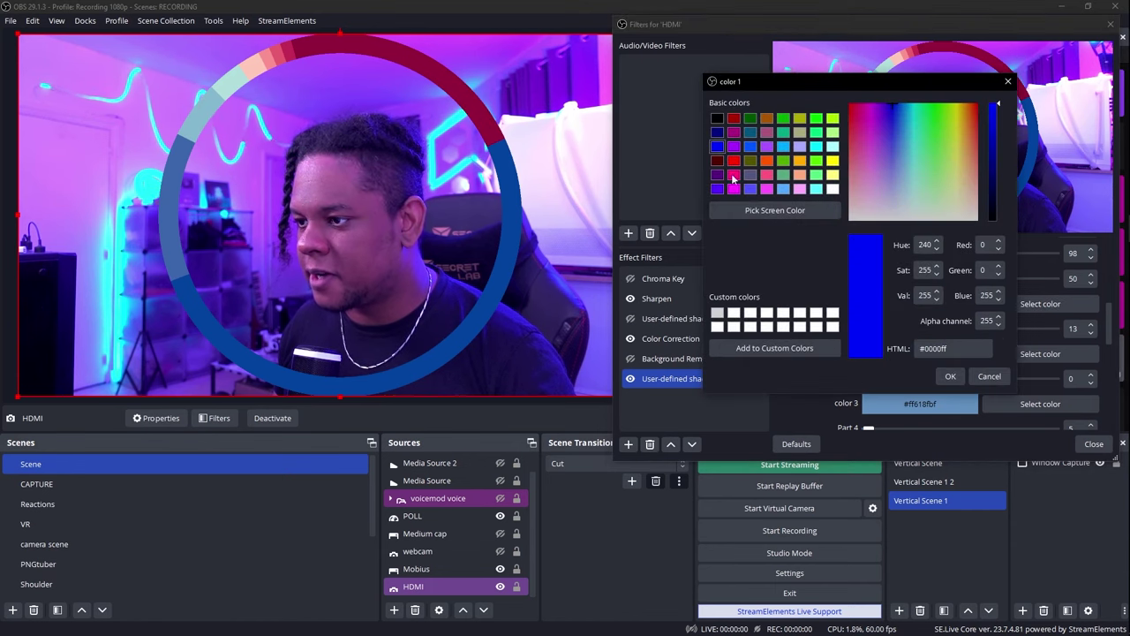
pyautogui.click(950, 376)
# - Thicken the ring to radii 37.40–53.00 and set the start angle to 151.20
pyautogui.scroll(3, 889, 352)
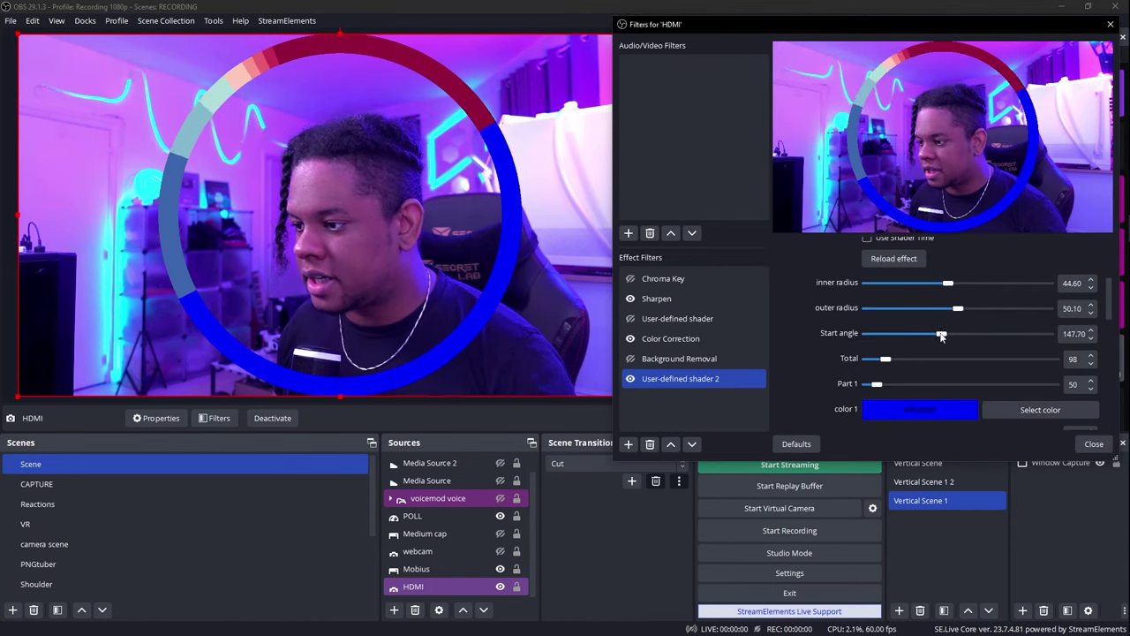
pyautogui.moveTo(958, 309); pyautogui.dragTo(938, 286)
pyautogui.scroll(-2, 943, 287)
pyautogui.moveTo(877, 314); pyautogui.dragTo(874, 319)
pyautogui.scroll(-4, 848, 320)
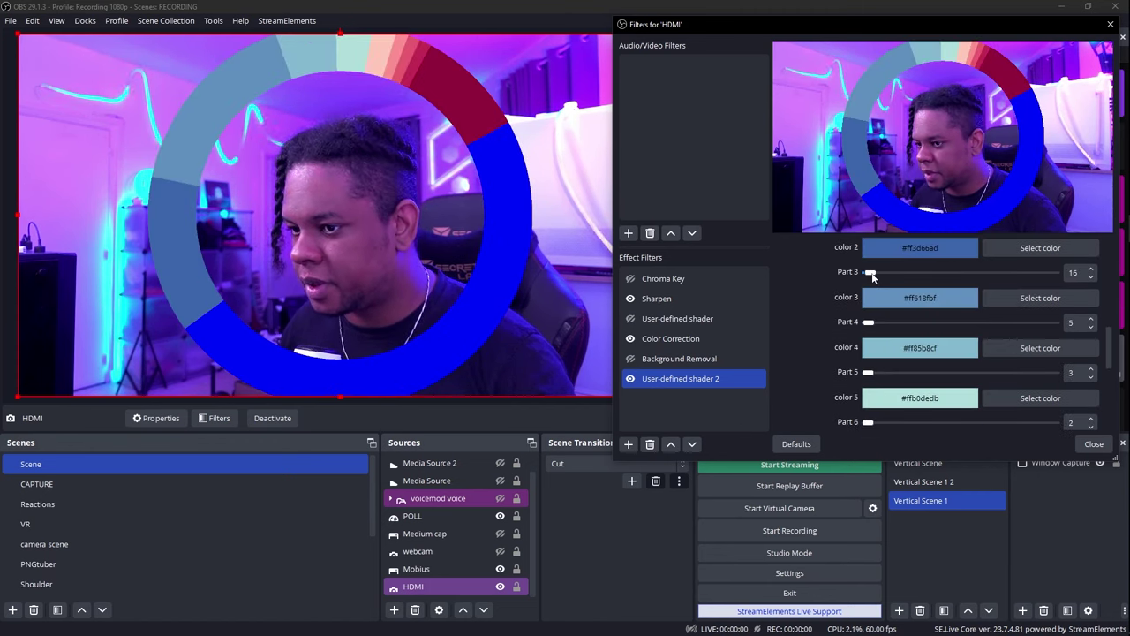
pyautogui.scroll(-5, 847, 327)
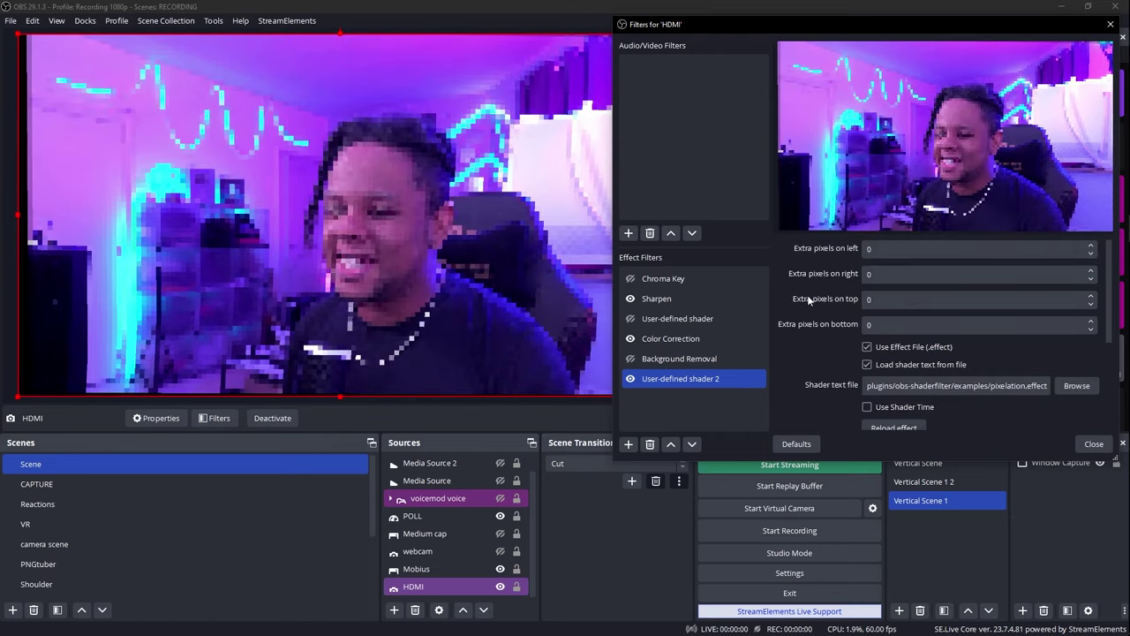
# - Turn off doodle skew, increase pixelation strength, and raise doodle scale to 43.30
pyautogui.scroll(-5, 807, 295)
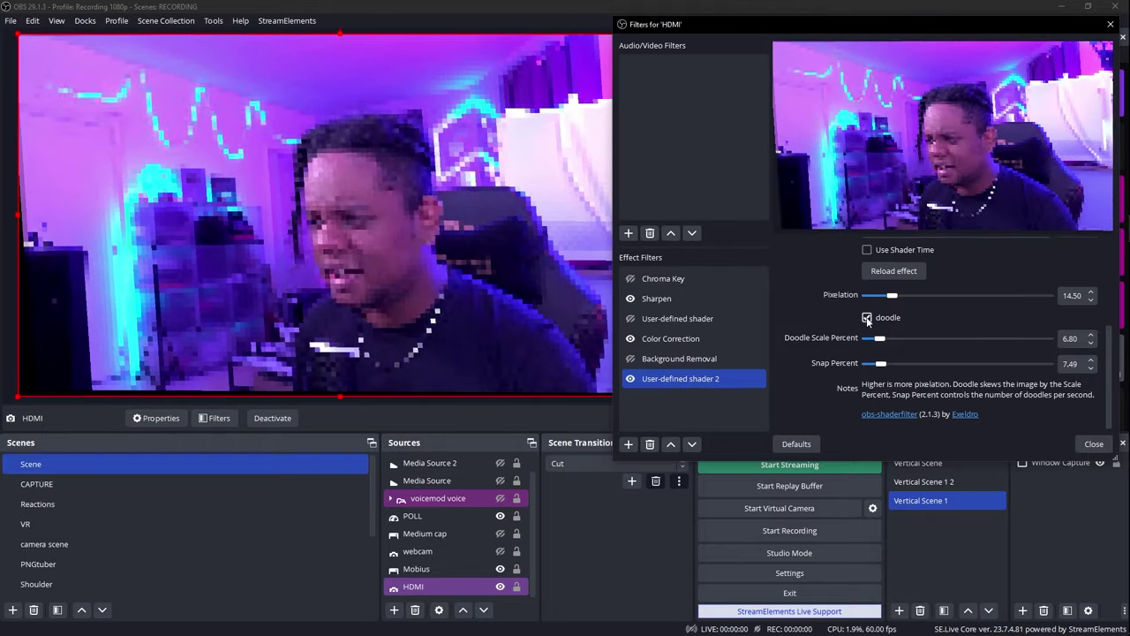
pyautogui.click(868, 318)
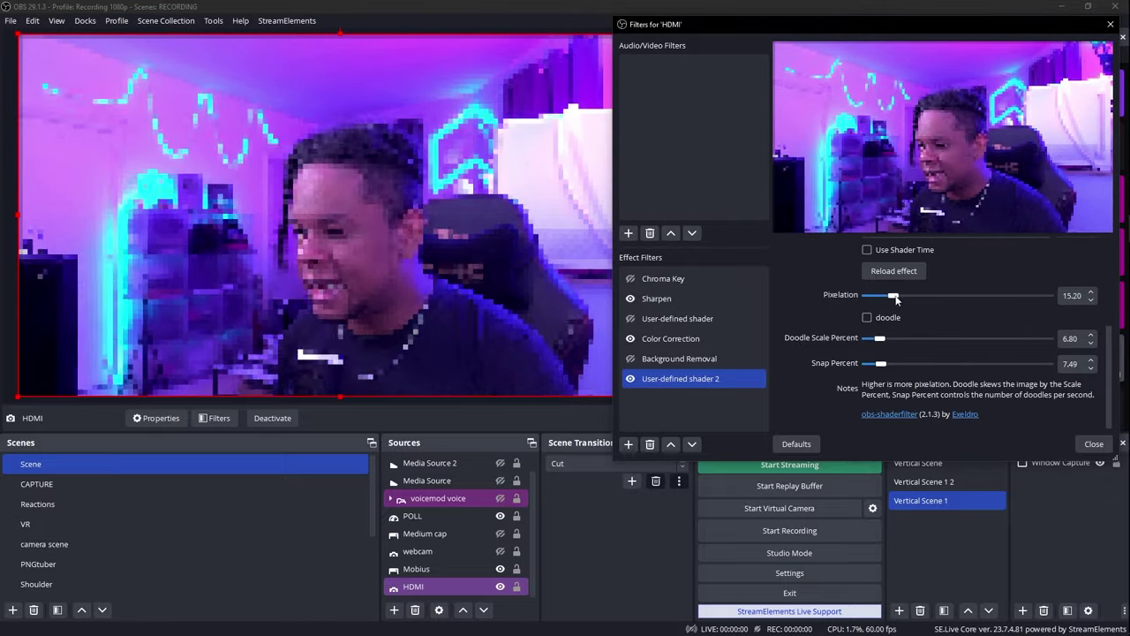
pyautogui.moveTo(921, 298); pyautogui.dragTo(944, 300)
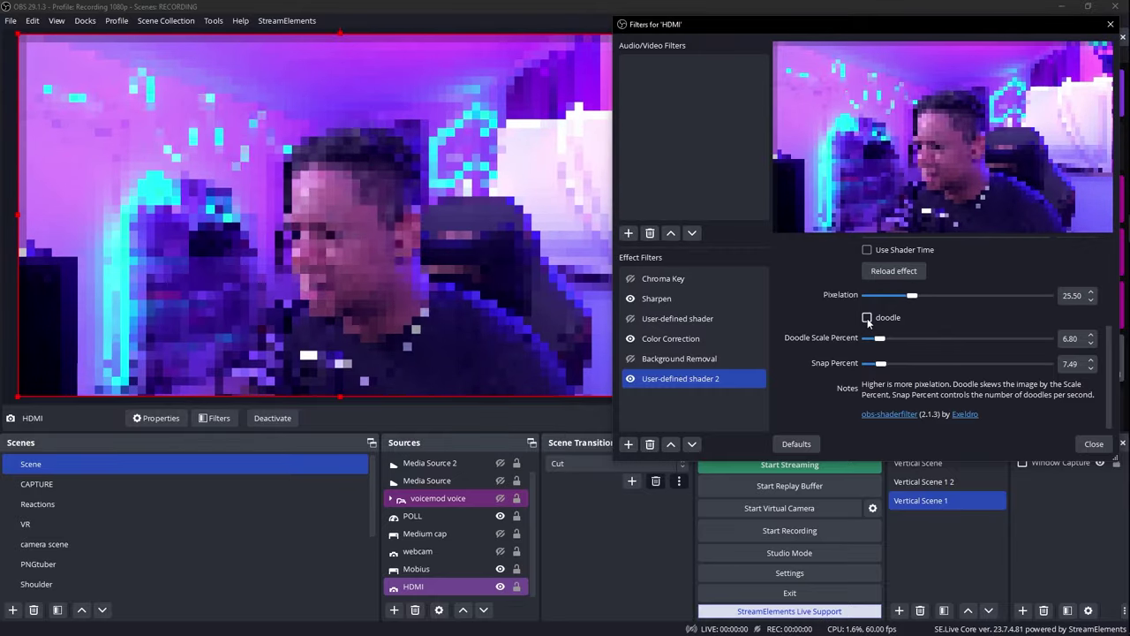
pyautogui.moveTo(881, 340); pyautogui.dragTo(946, 342)
pyautogui.scroll(3, 971, 344)
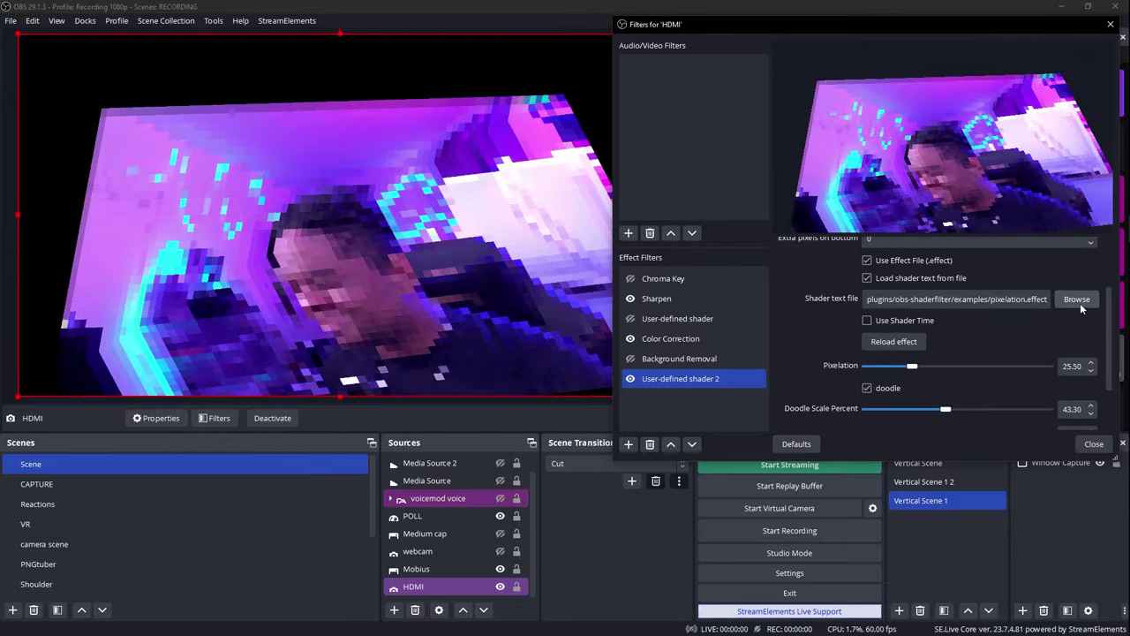
# - Load pixelation.shader and set Target Width 46.70 and Target Height 1059.90
pyautogui.click(1079, 298)
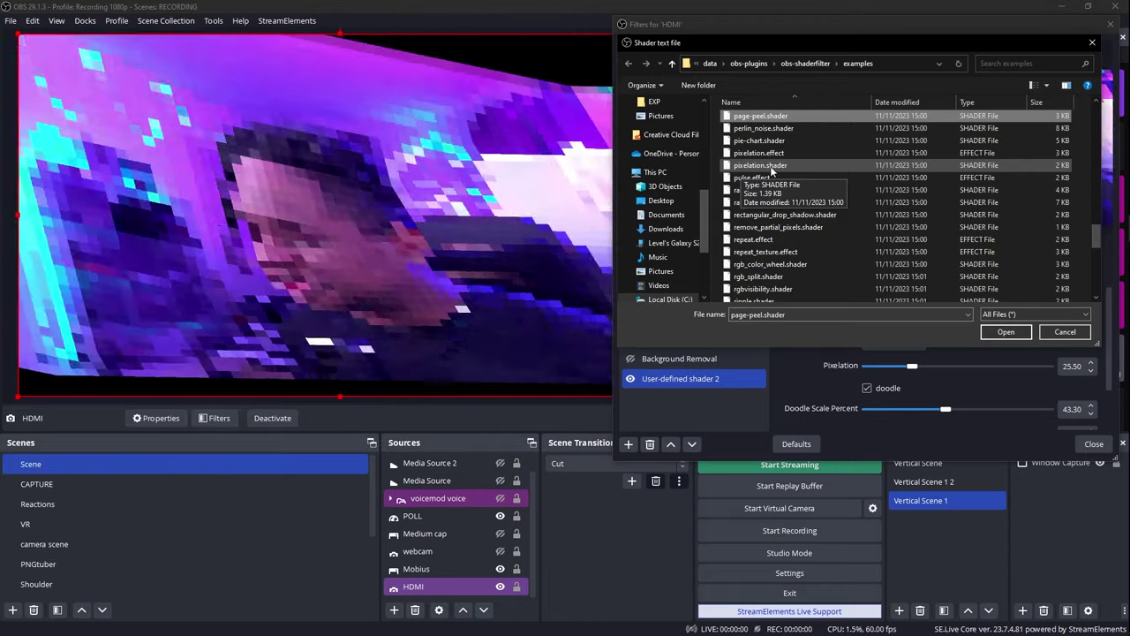
pyautogui.doubleClick(762, 166)
pyautogui.scroll(-2, 823, 377)
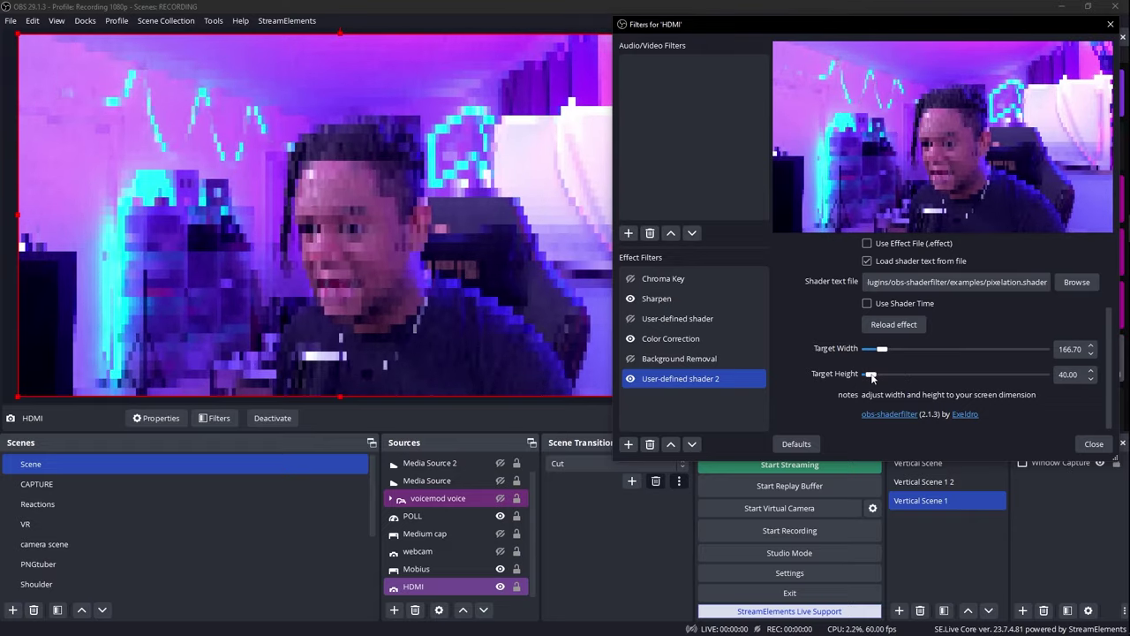
pyautogui.moveTo(872, 377); pyautogui.dragTo(871, 378)
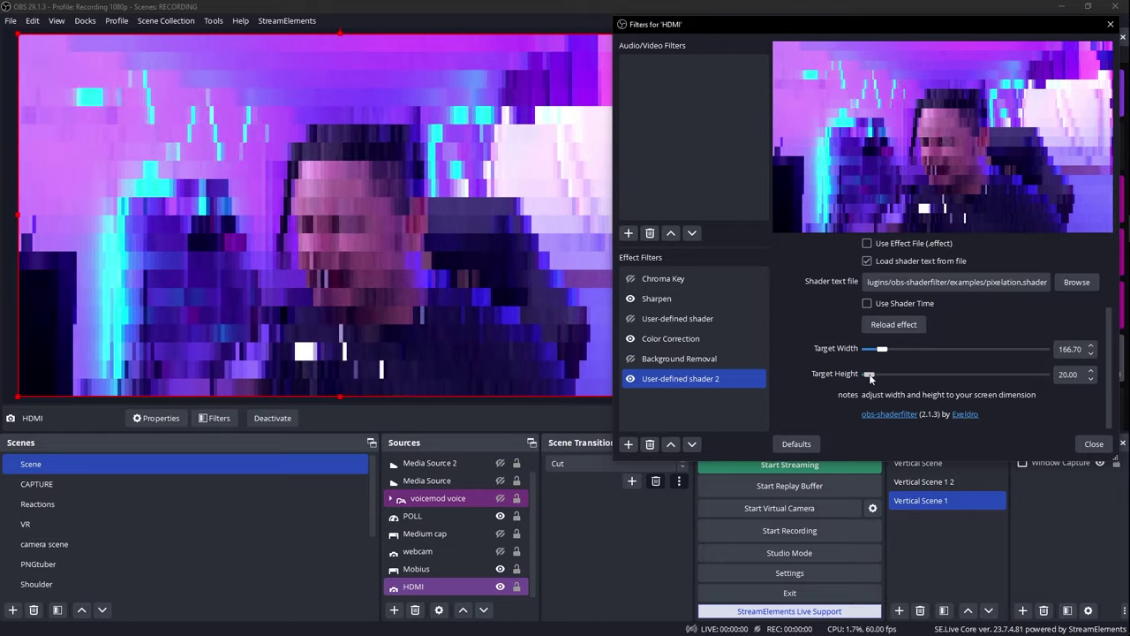
pyautogui.moveTo(879, 350); pyautogui.dragTo(887, 350)
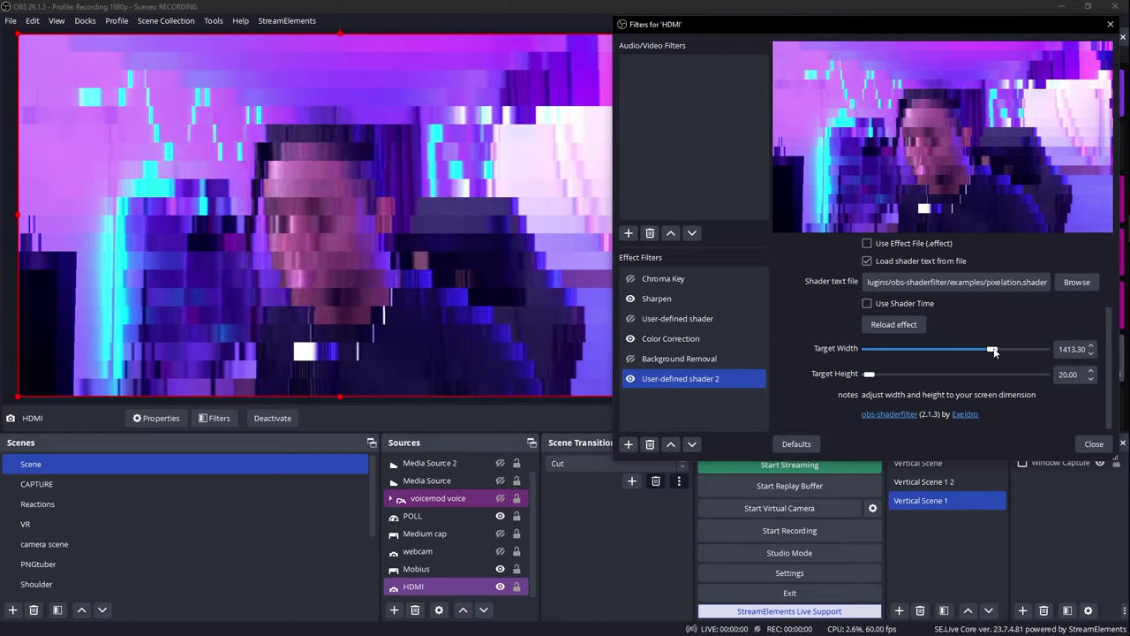
pyautogui.moveTo(877, 360); pyautogui.dragTo(871, 351)
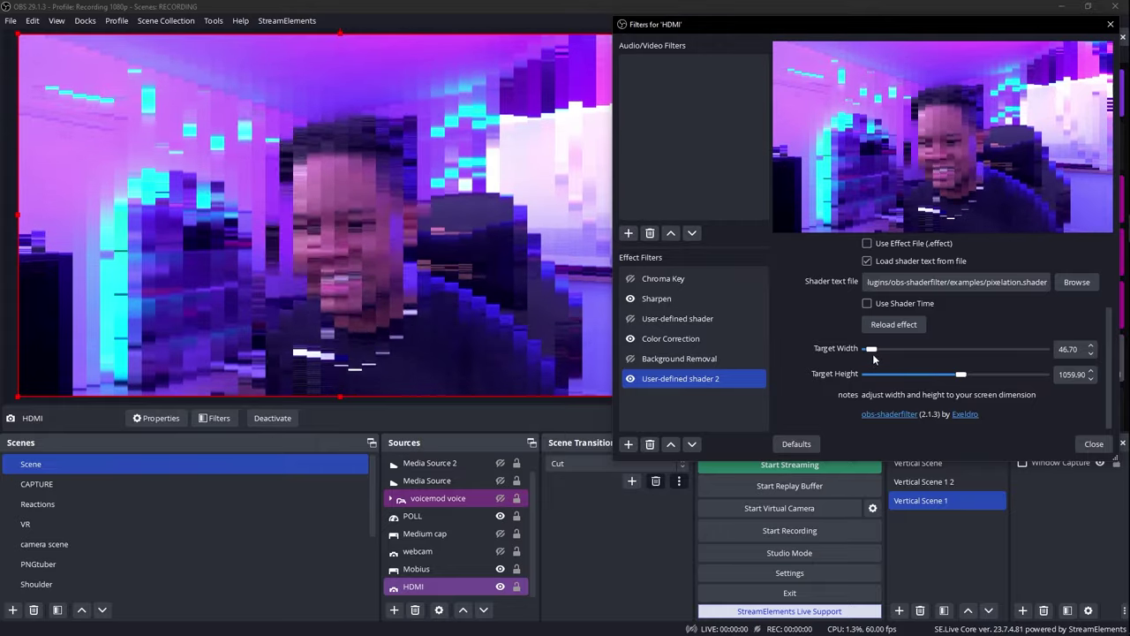
# - Load pulse.effect and set max growth pixels to 423.30 and Speed to 20.50
pyautogui.click(1077, 285)
pyautogui.click(749, 178)
pyautogui.doubleClick(749, 179)
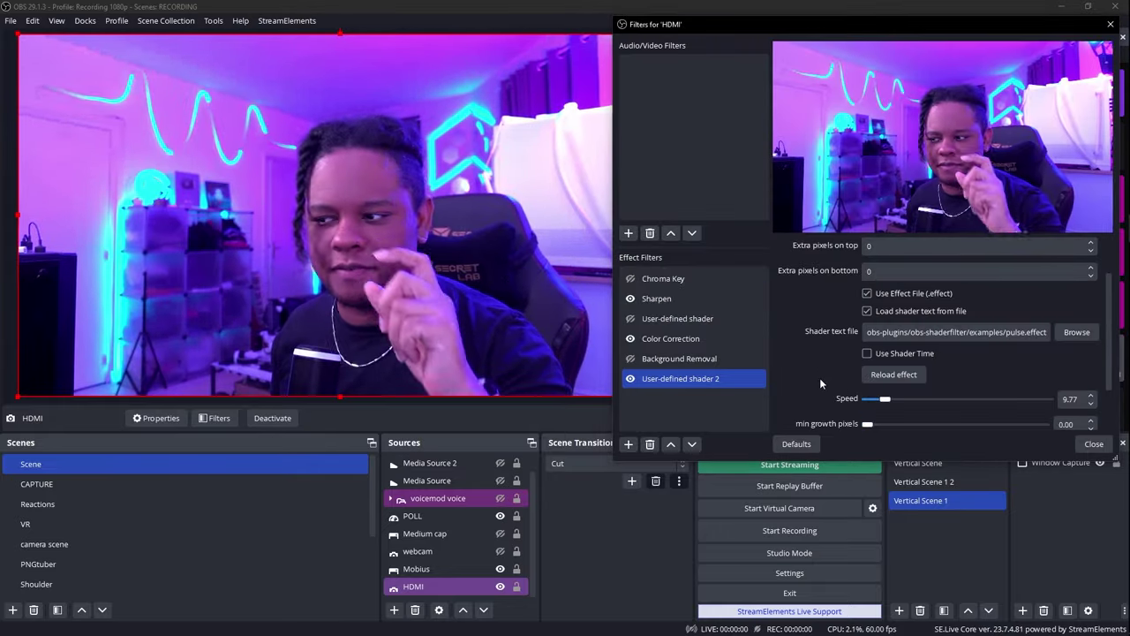
pyautogui.scroll(-2, 811, 401)
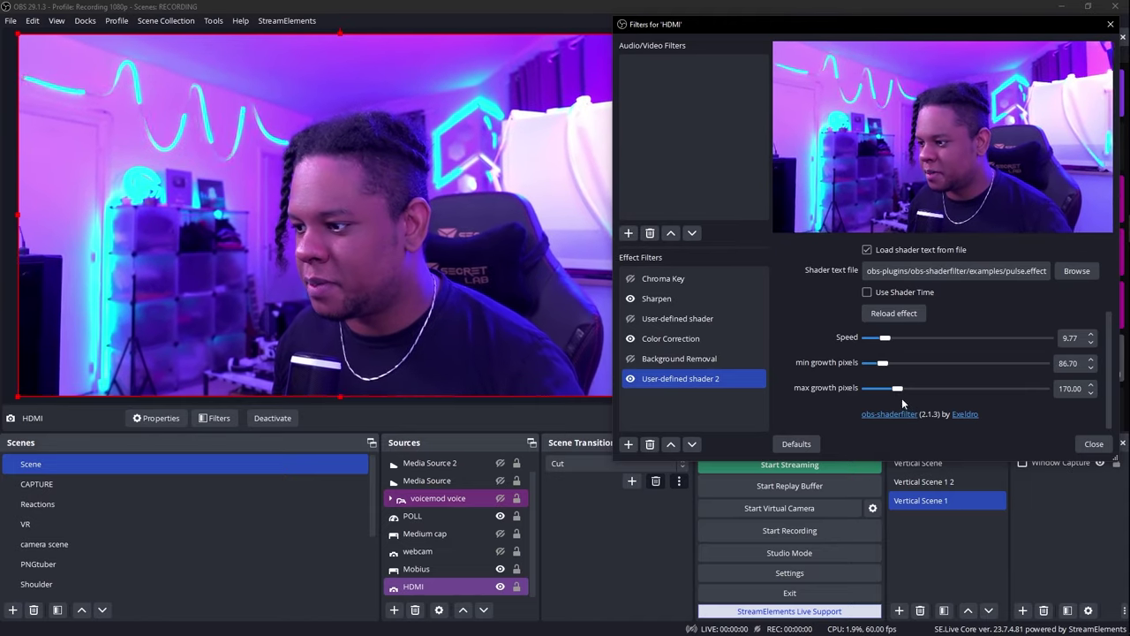
pyautogui.moveTo(915, 391); pyautogui.dragTo(942, 392)
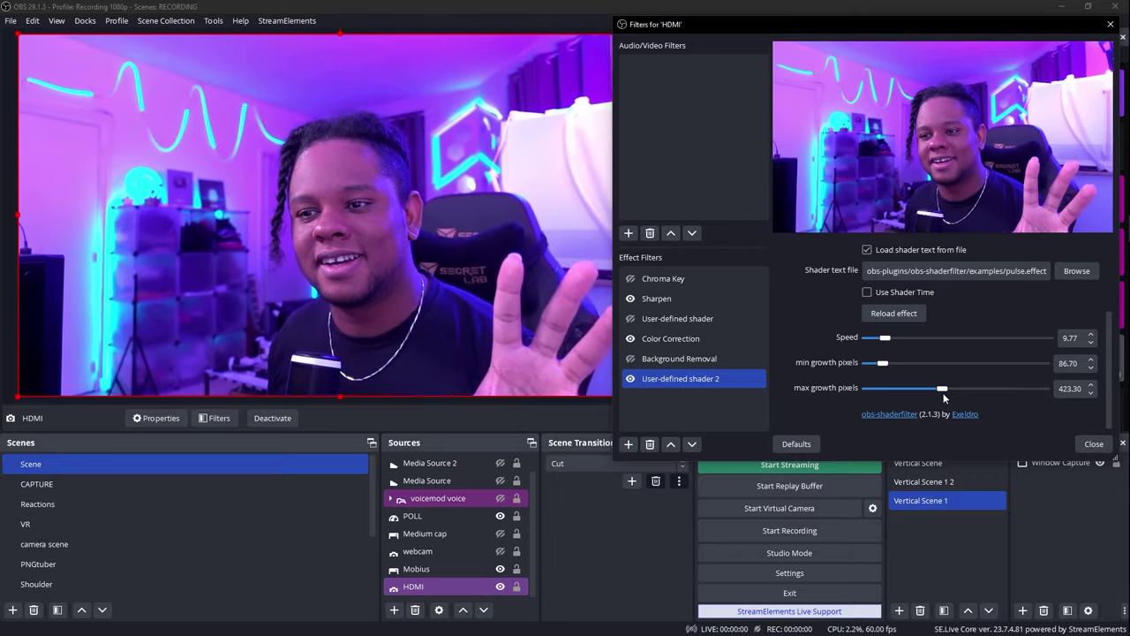
pyautogui.moveTo(885, 337); pyautogui.dragTo(904, 338)
pyautogui.scroll(2, 795, 366)
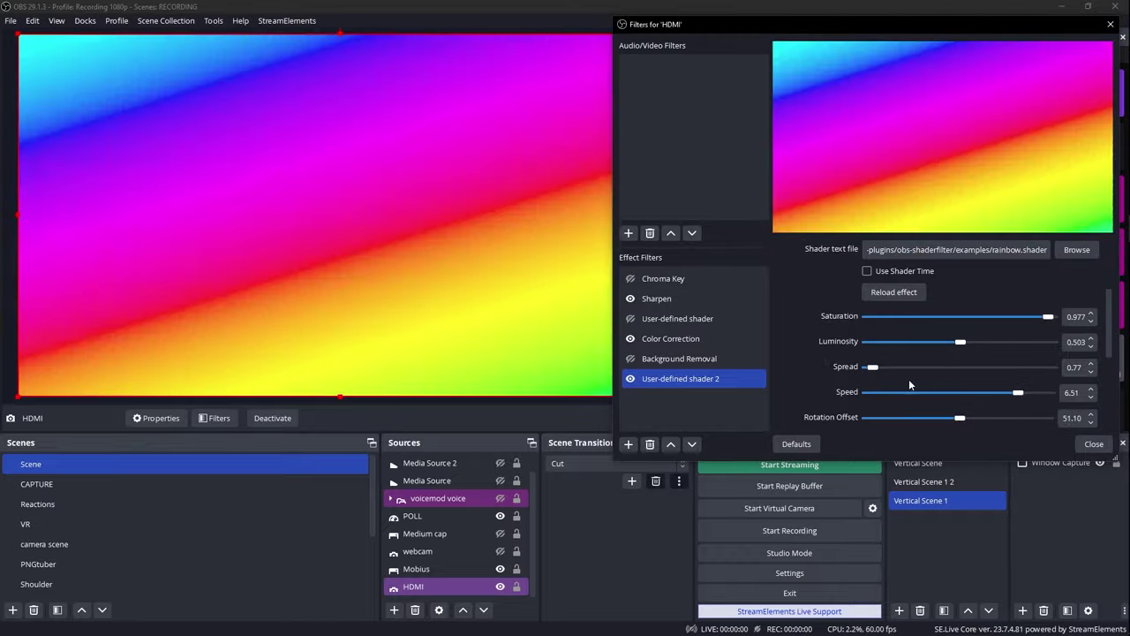
# - Set rainbow spread to 2.41 and speed to -9.48, and make it run vertically
pyautogui.moveTo(908, 368); pyautogui.dragTo(882, 371)
pyautogui.scroll(-2, 815, 338)
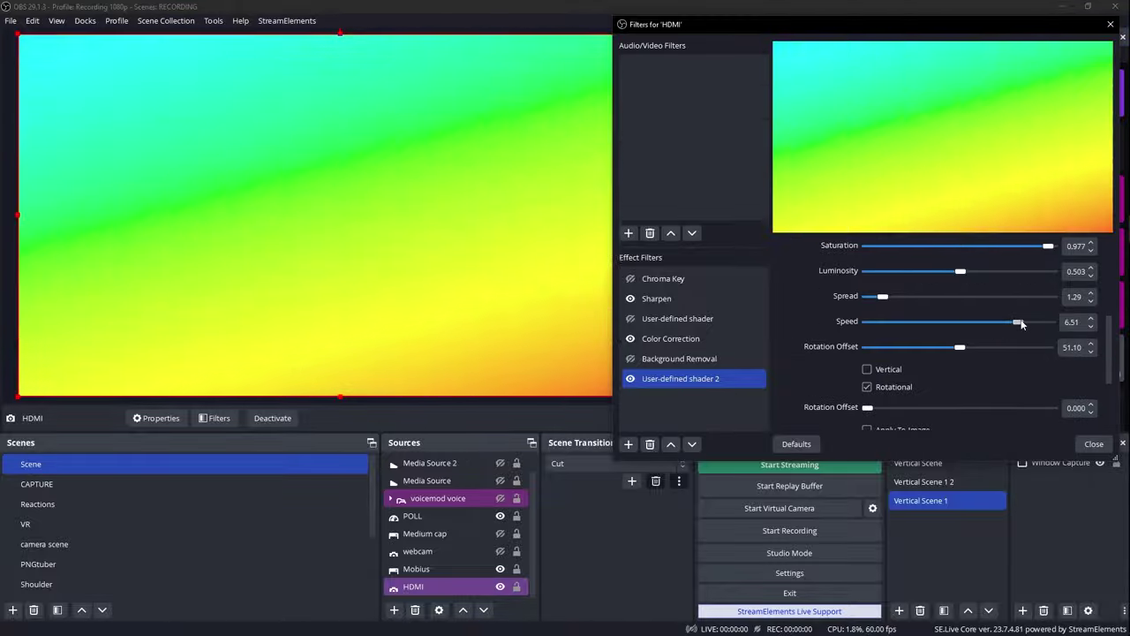
pyautogui.moveTo(1022, 324); pyautogui.dragTo(889, 323)
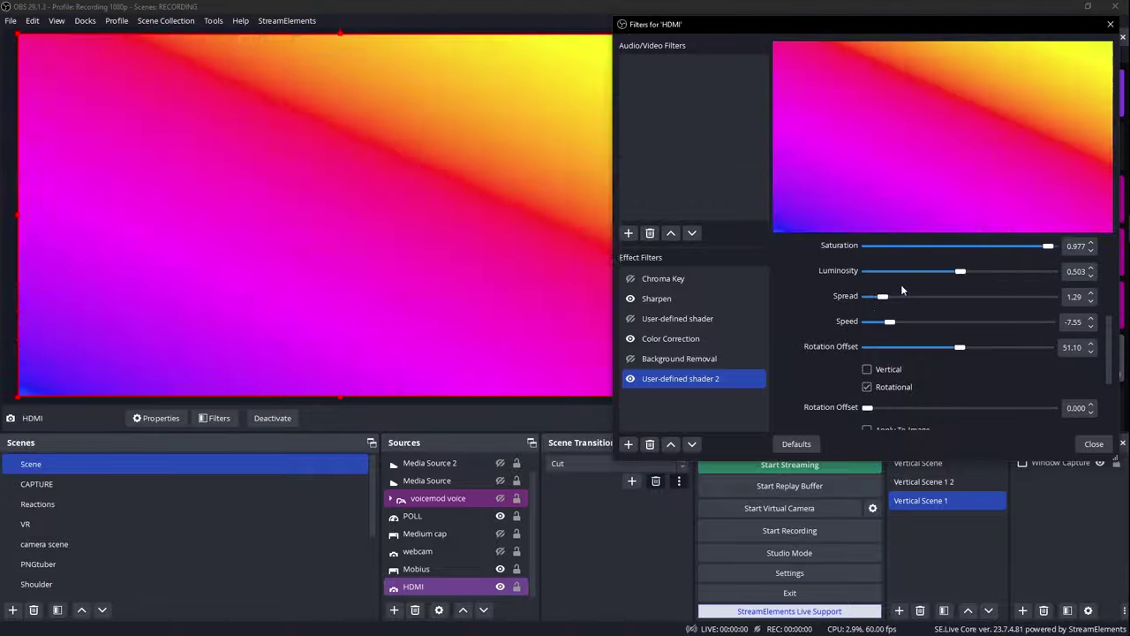
pyautogui.moveTo(884, 295); pyautogui.dragTo(877, 322)
pyautogui.scroll(-1, 878, 322)
pyautogui.click(875, 339)
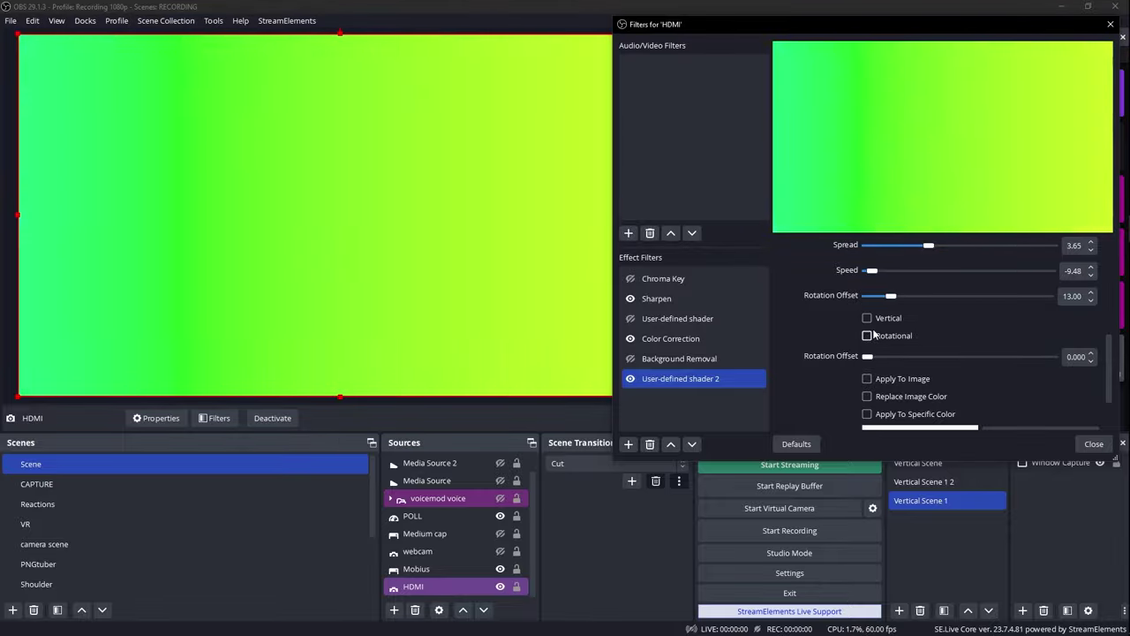
pyautogui.click(866, 318)
# - Enable Apply To Image, Replace Image Color and Apply To Specific Color
pyautogui.scroll(-2, 823, 327)
pyautogui.scroll(2, 826, 326)
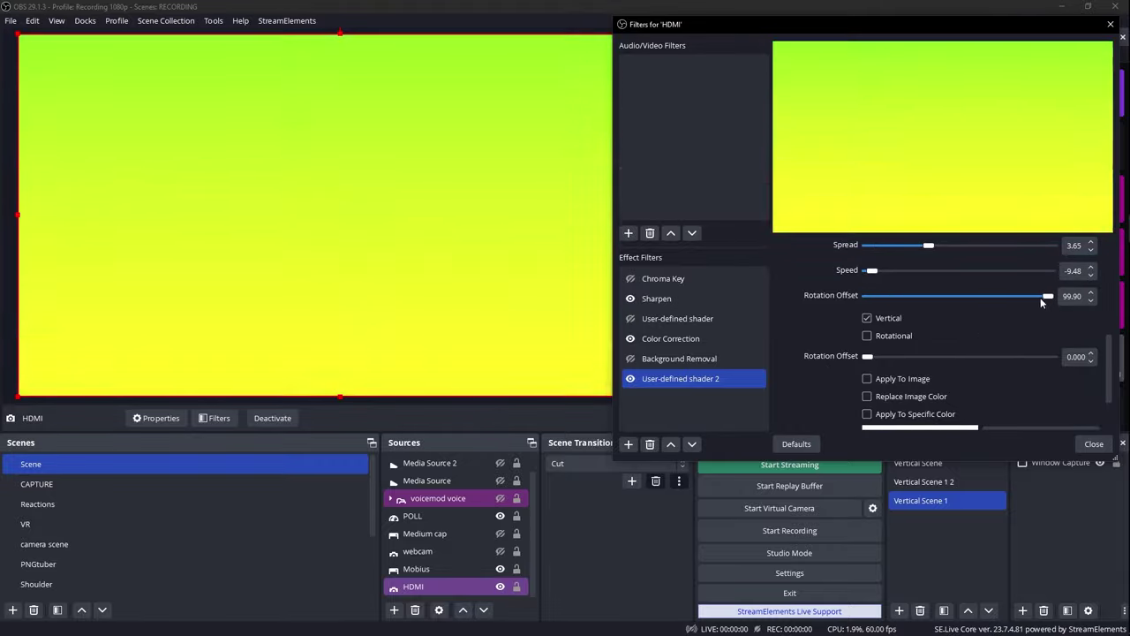
pyautogui.scroll(-2, 953, 326)
pyautogui.click(867, 309)
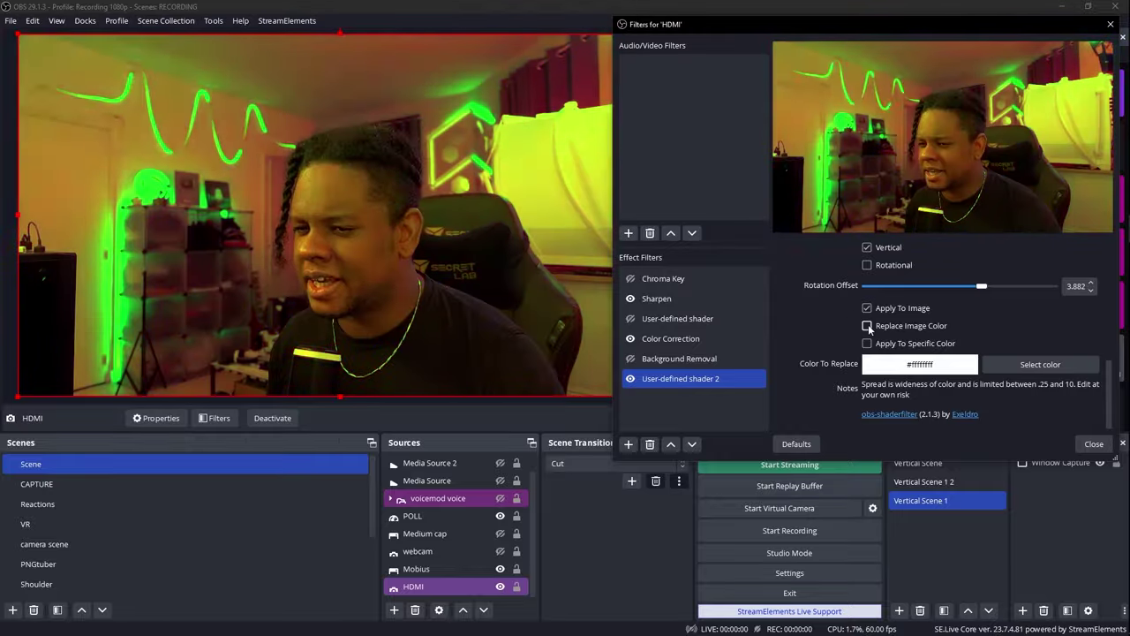
pyautogui.click(867, 325)
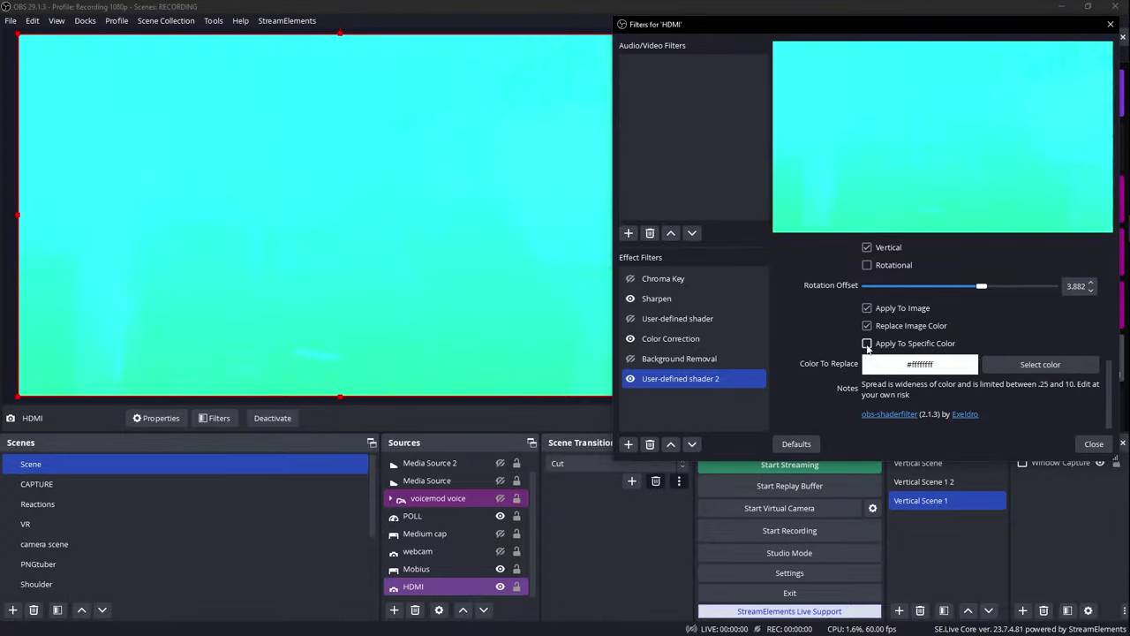
pyautogui.click(867, 343)
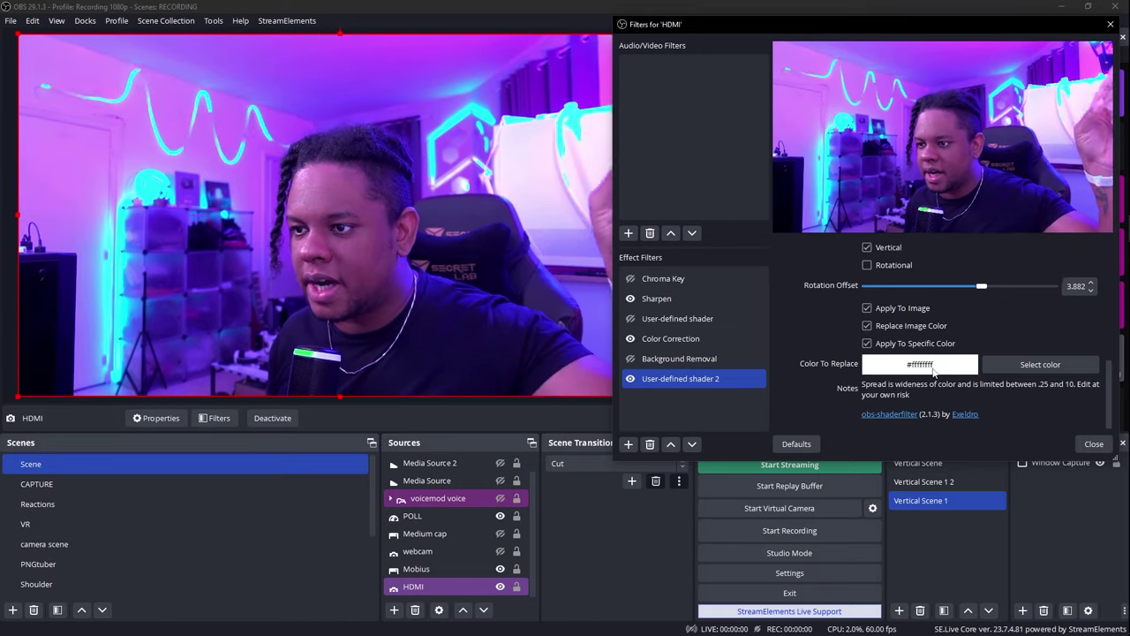
# - Sample the cyan #ff18ffff from the preview as the colour to replace
pyautogui.click(1033, 365)
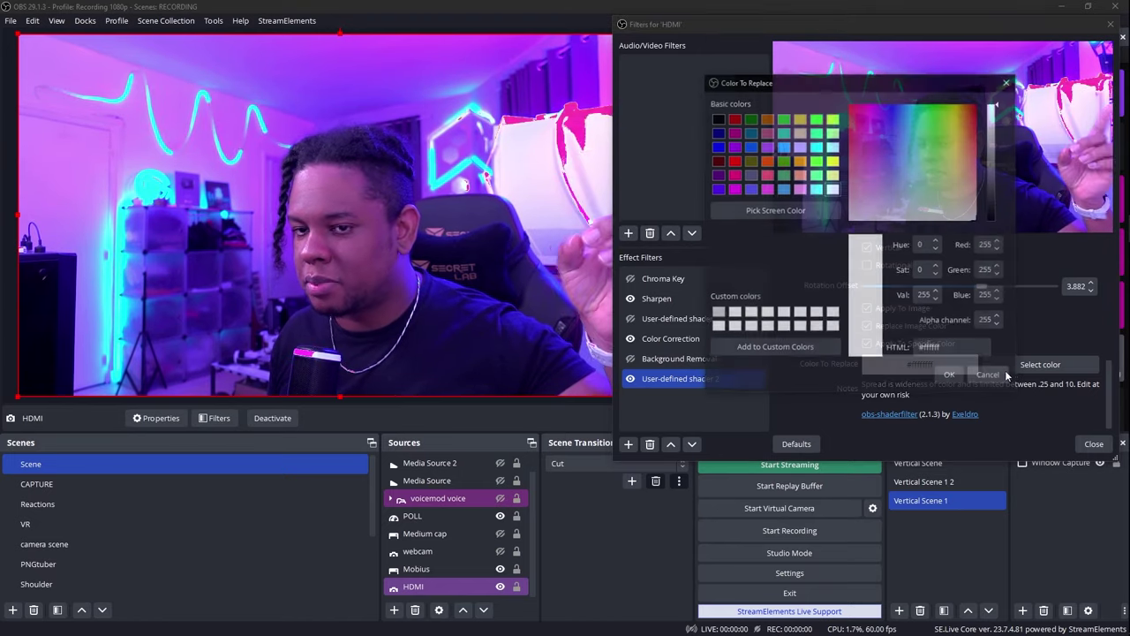
pyautogui.click(766, 212)
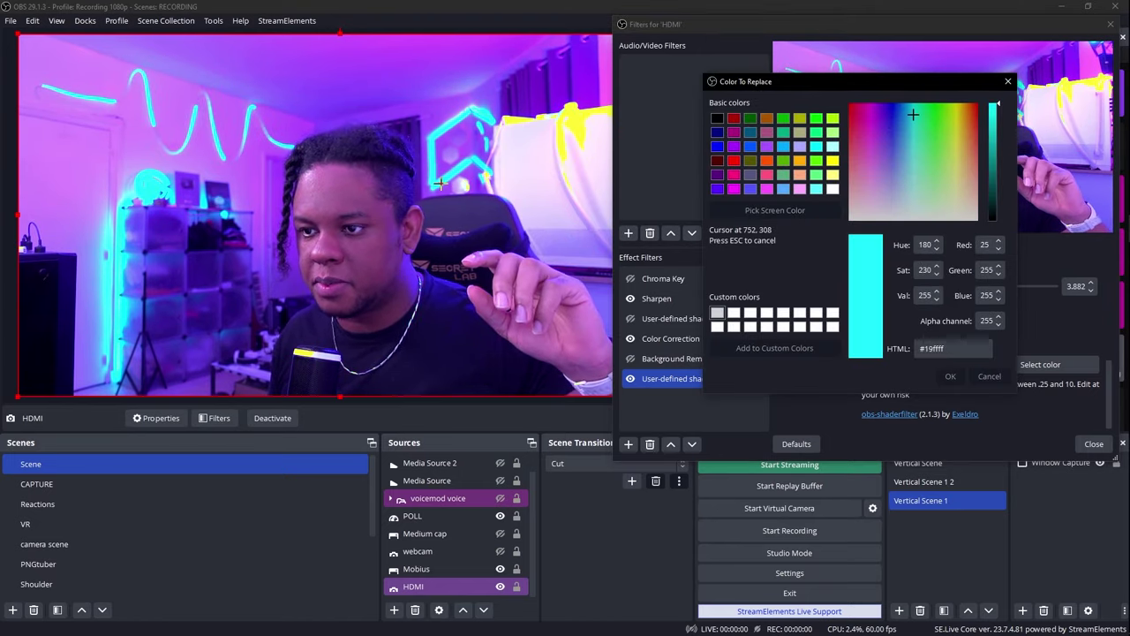
pyautogui.click(505, 148)
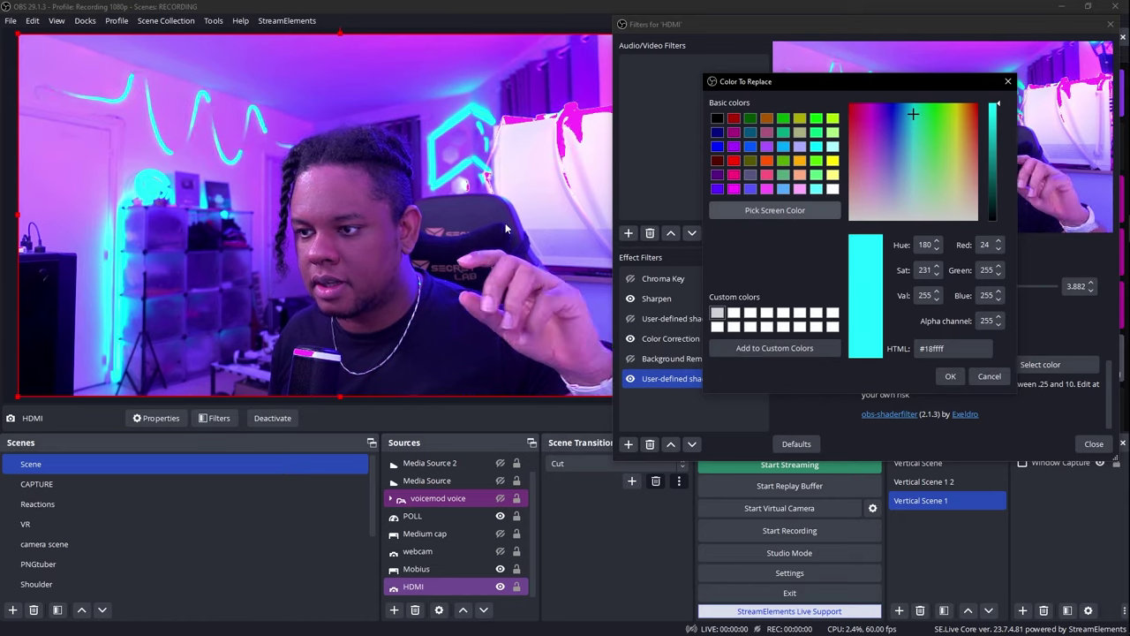
pyautogui.click(950, 378)
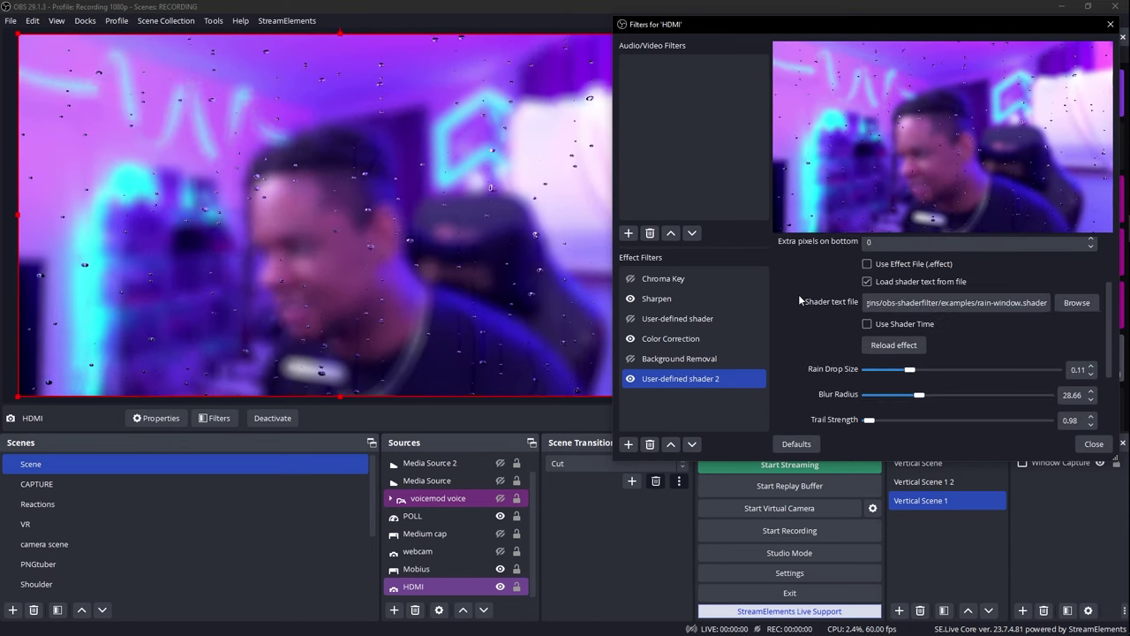
# - Set rain drop size 0.18, blur radius 28.34, and trail strength 15.96, and adjust the trail colour
pyautogui.scroll(-2, 796, 309)
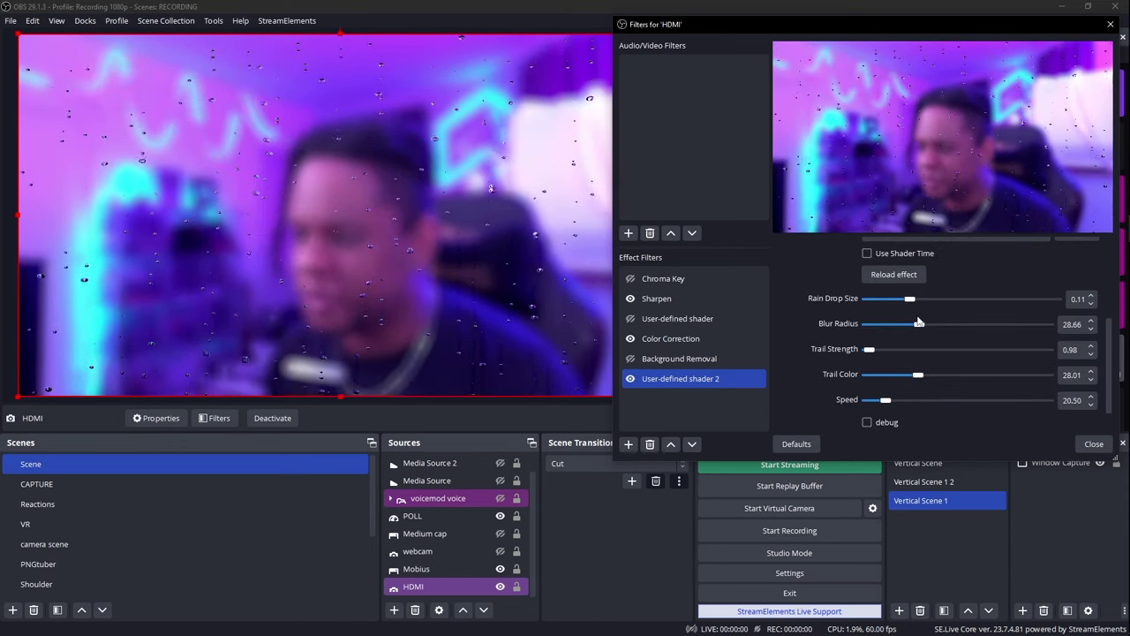
pyautogui.moveTo(924, 327)
pyautogui.mouseDown()
pyautogui.moveTo(887, 327)
pyautogui.moveTo(920, 326)
pyautogui.mouseUp()
pyautogui.moveTo(910, 299); pyautogui.dragTo(924, 301)
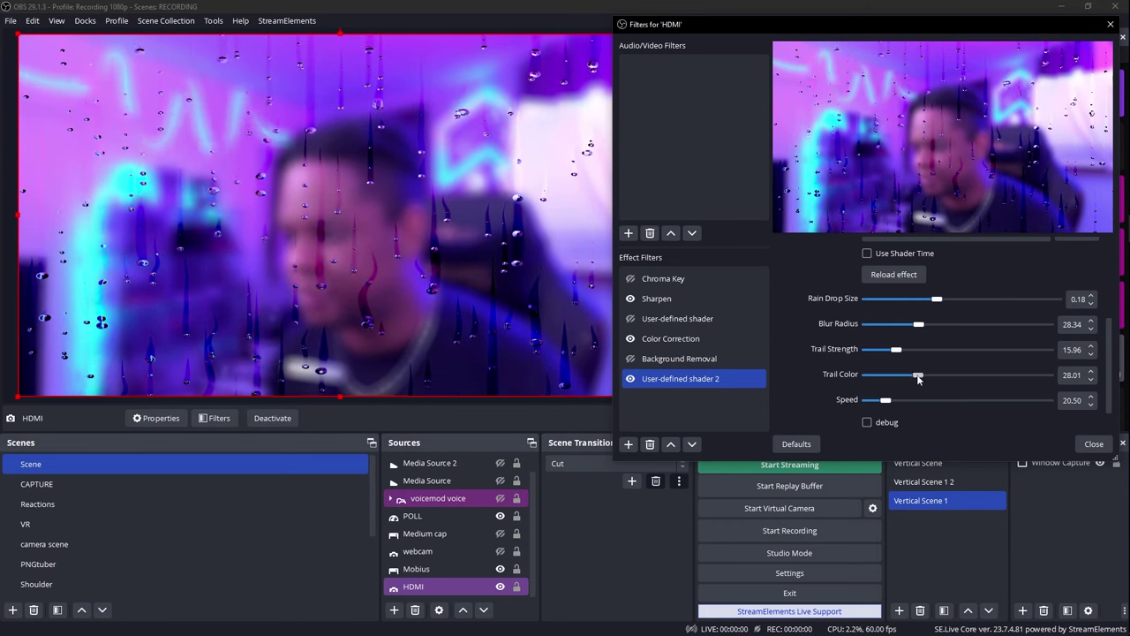
pyautogui.moveTo(1035, 375); pyautogui.dragTo(865, 376)
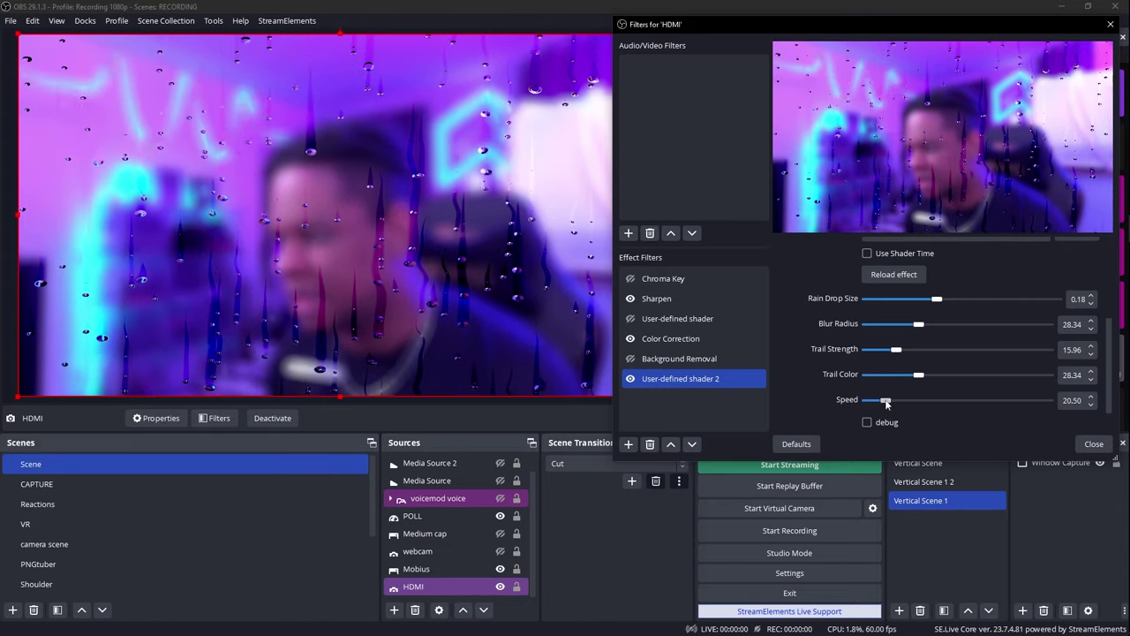
pyautogui.moveTo(887, 403); pyautogui.dragTo(1007, 402)
pyautogui.scroll(2, 846, 350)
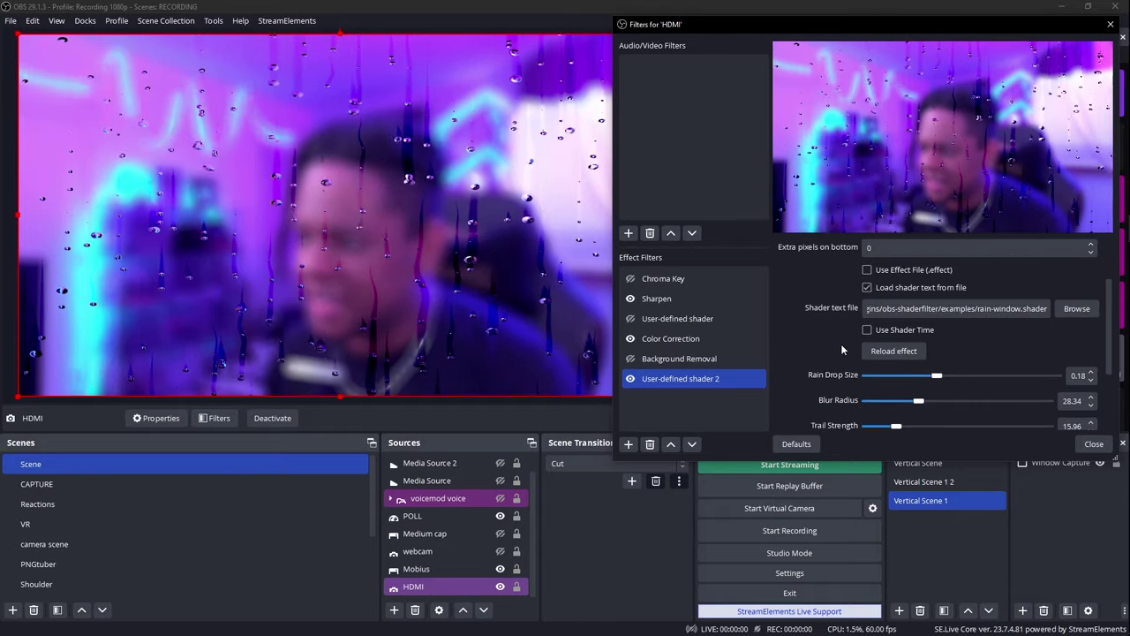
# - Select rectangular_drop_shadow.shader in the file picker, then cancel it
pyautogui.click(1077, 309)
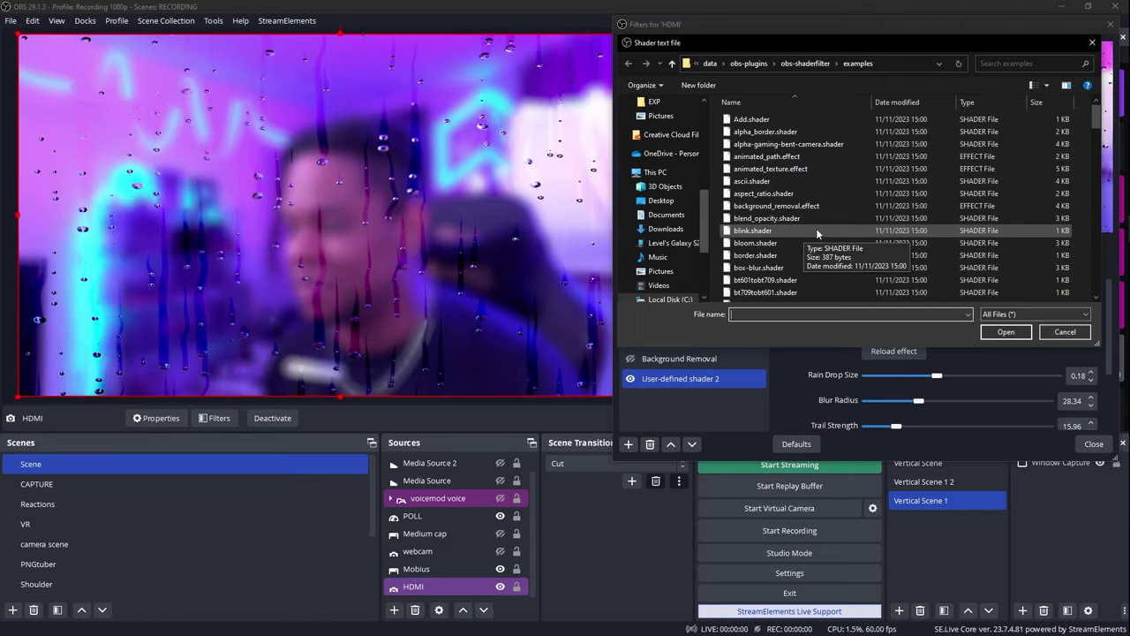
pyautogui.scroll(-20, 786, 248)
pyautogui.click(784, 140)
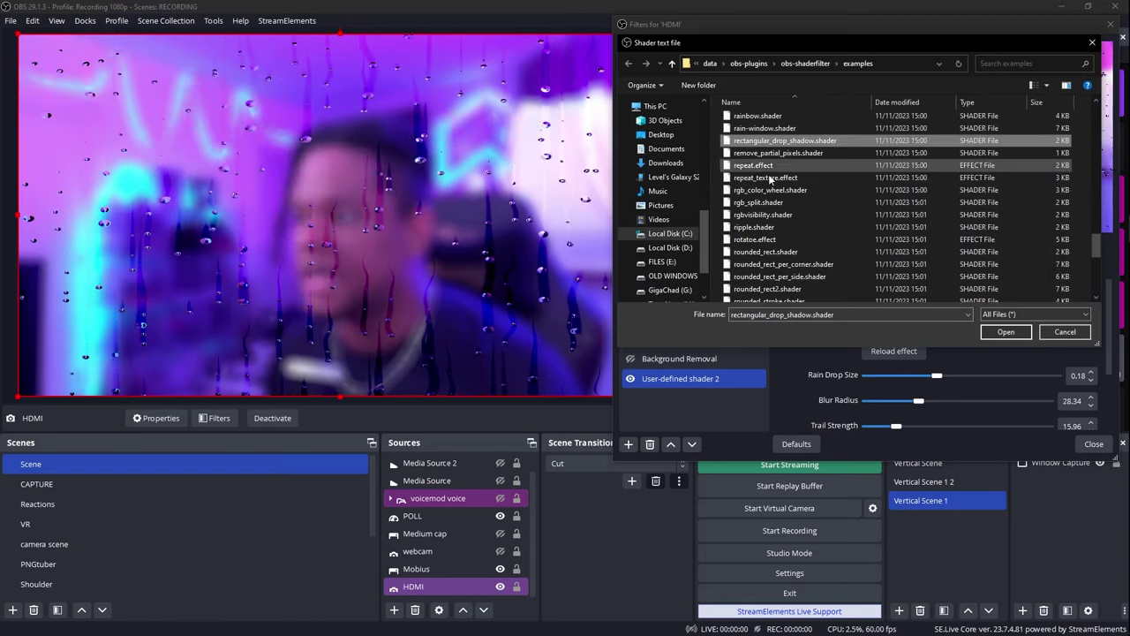
pyautogui.click(1064, 332)
# - Set the Image source's file to the YouTube logo
pyautogui.scroll(1, 461, 576)
pyautogui.click(462, 576)
pyautogui.scroll(-1, 461, 561)
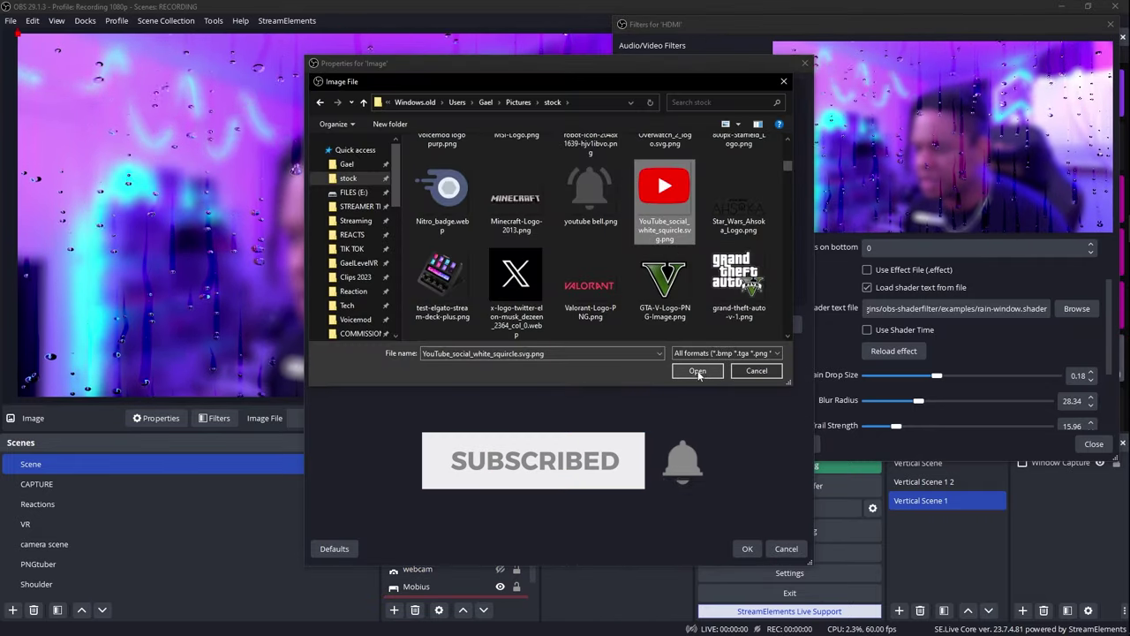
pyautogui.click(697, 371)
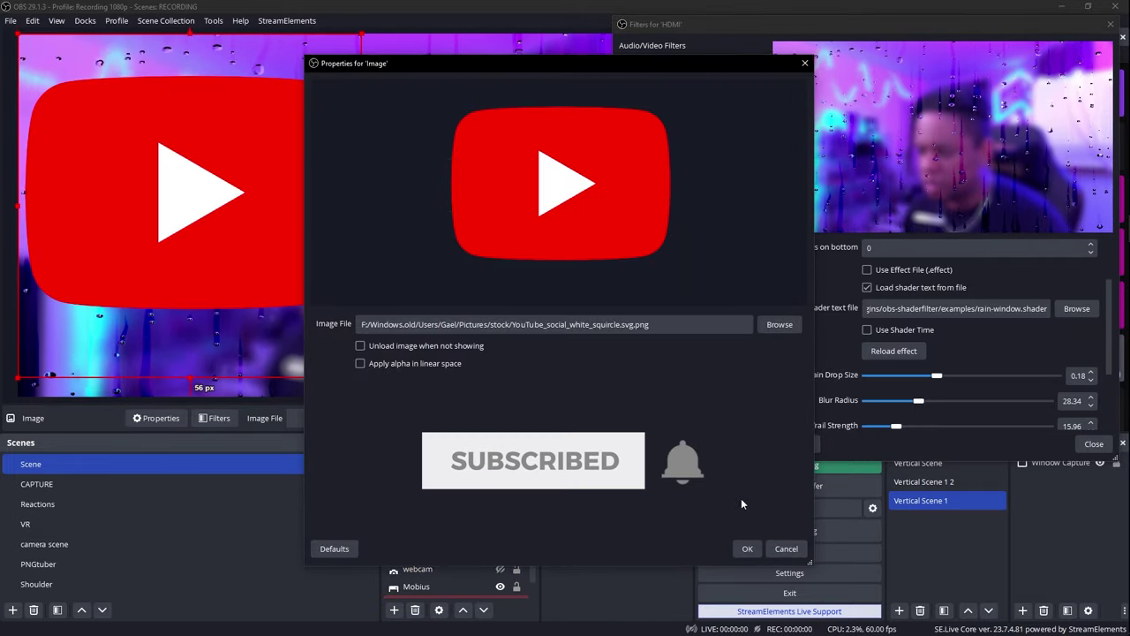
pyautogui.click(746, 548)
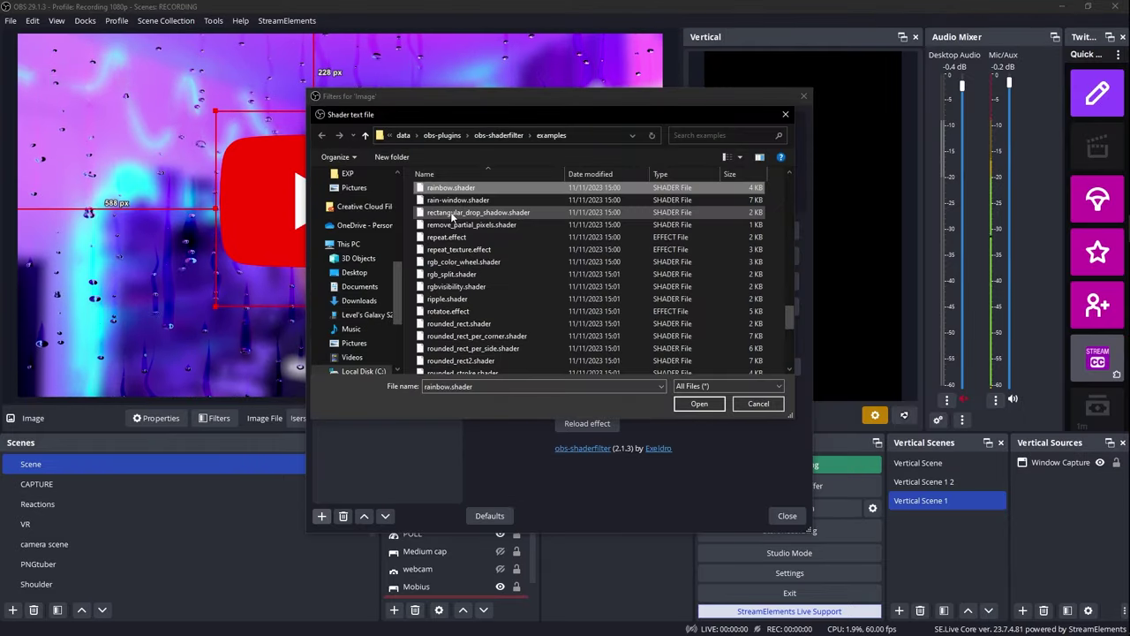
# - Load rectangular_drop_shadow.shader on the logo with offsets -100, -100 and blur size 2
pyautogui.doubleClick(450, 214)
pyautogui.moveTo(490, 94); pyautogui.dragTo(794, 29)
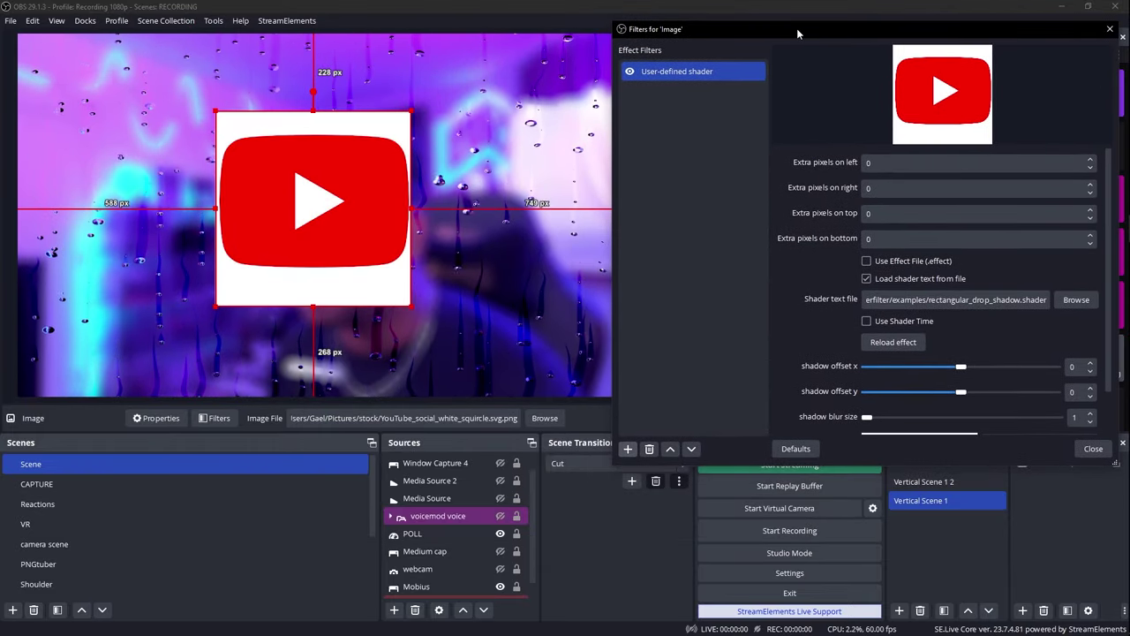
pyautogui.scroll(-3, 821, 378)
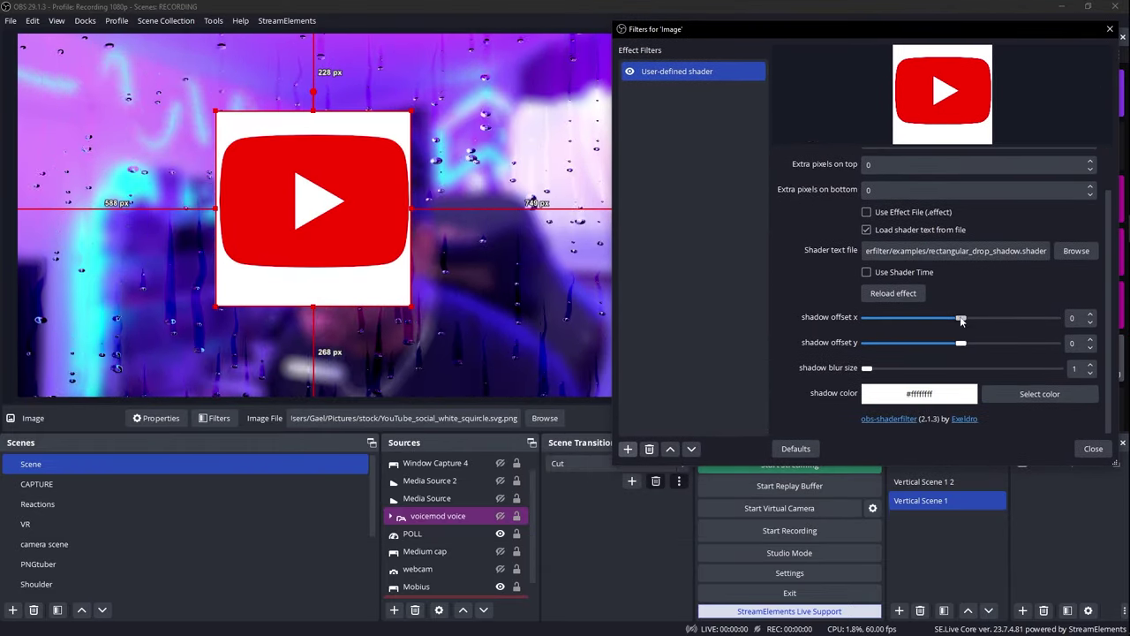
pyautogui.moveTo(961, 320); pyautogui.dragTo(821, 317)
pyautogui.moveTo(961, 342); pyautogui.dragTo(807, 332)
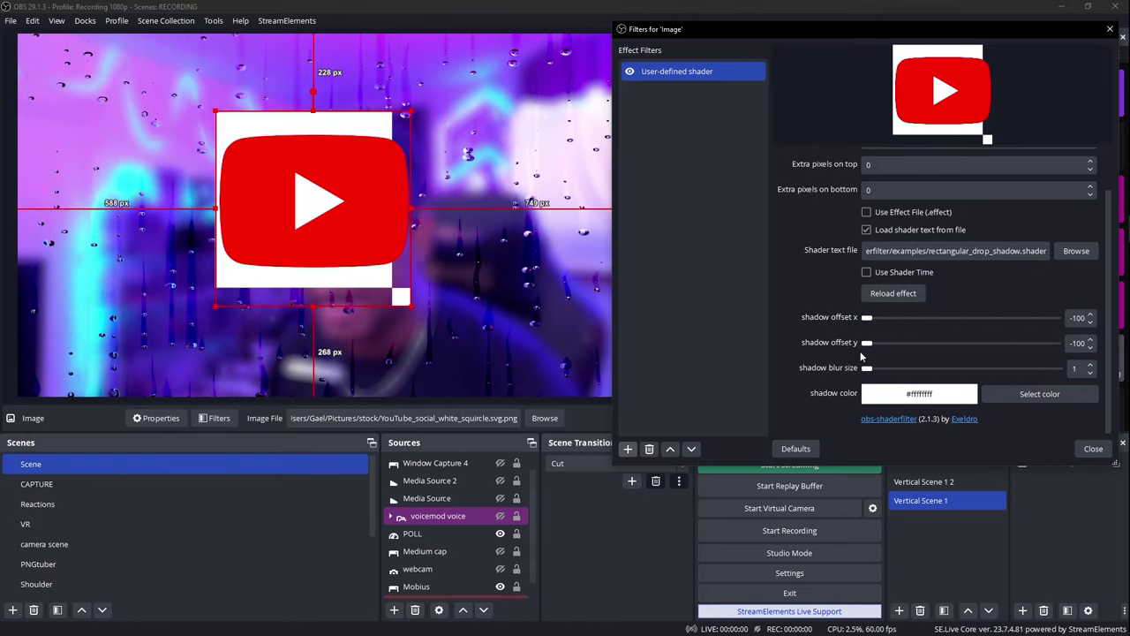
pyautogui.moveTo(867, 367); pyautogui.dragTo(940, 378)
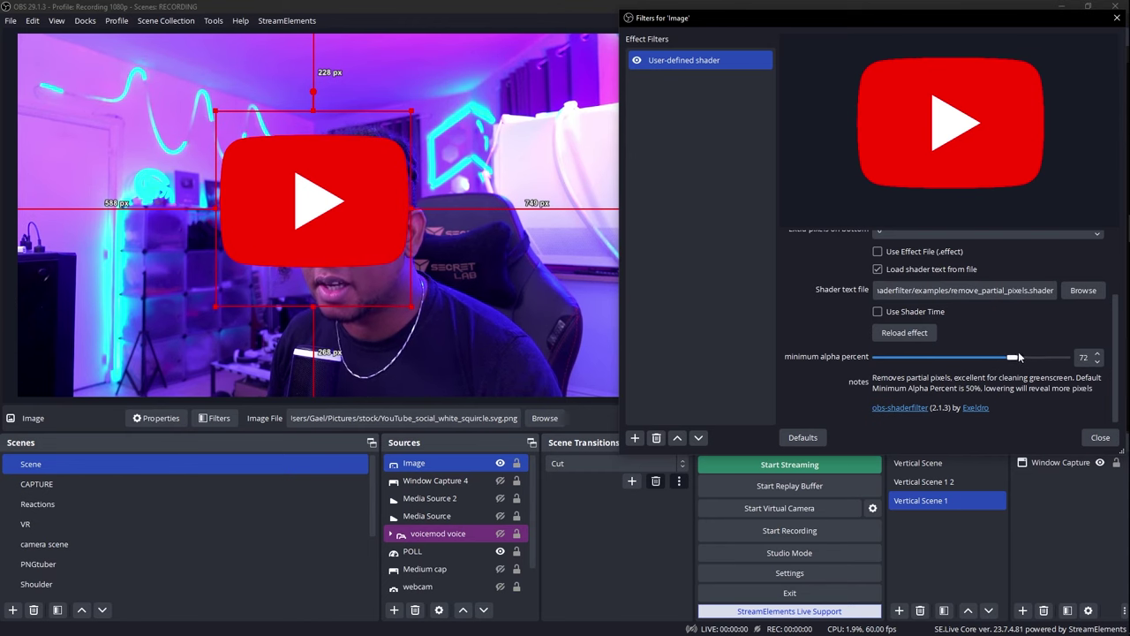
# - Raise remove_partial_pixels' minimum alpha percent to 72 to clean the logo's edges
pyautogui.moveTo(1030, 356); pyautogui.dragTo(975, 359)
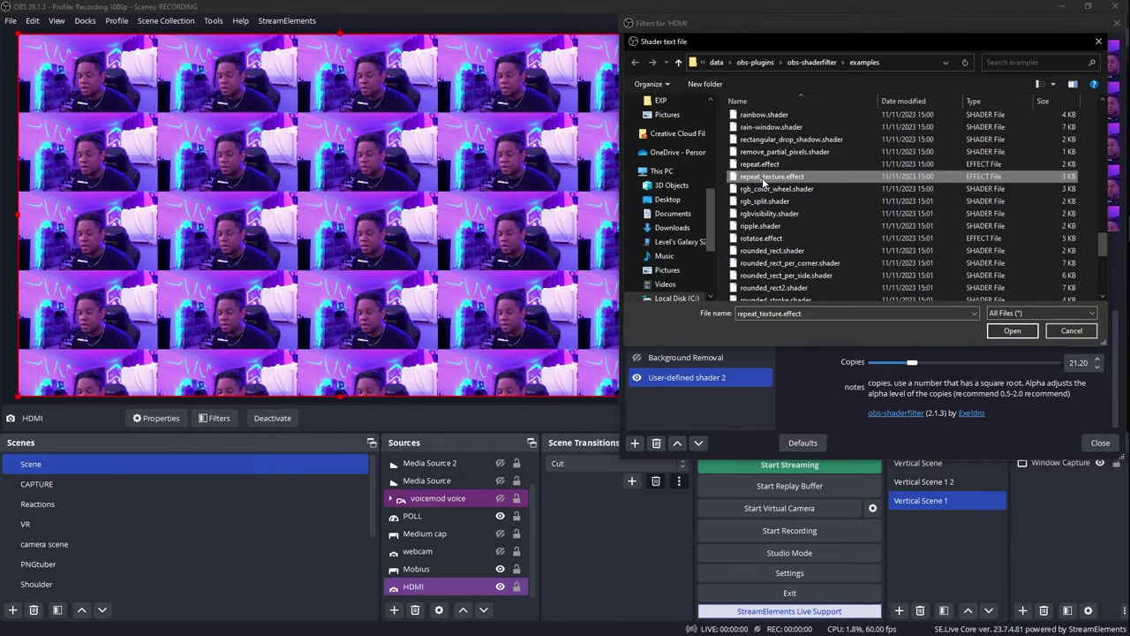
# - Load repeat_texture.effect onto the camera and lower its Blend to 1.872
pyautogui.doubleClick(764, 177)
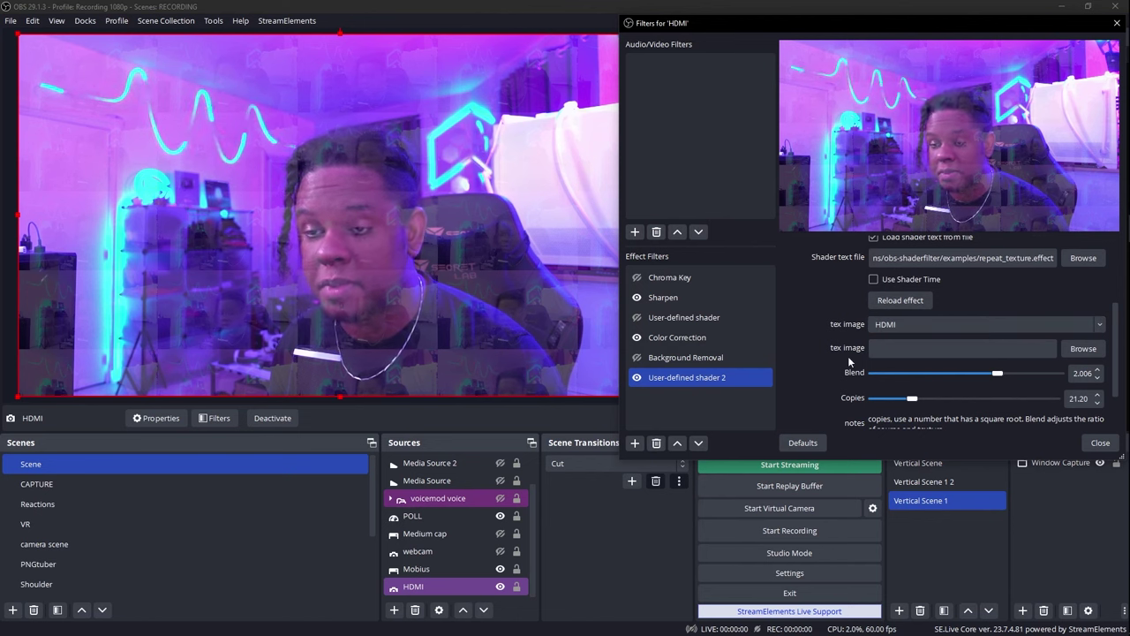
pyautogui.scroll(-2, 830, 364)
pyautogui.moveTo(997, 312); pyautogui.dragTo(989, 312)
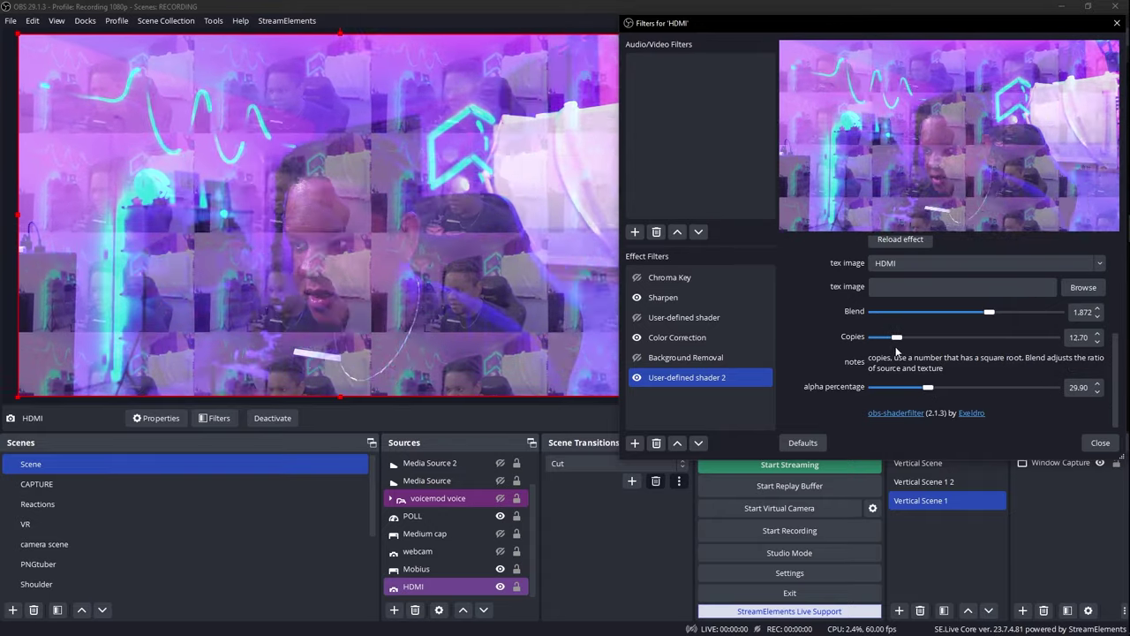
# - Load rgb_color_wheel.shader and slow the wheel Speed to 10.10
pyautogui.scroll(3, 896, 327)
pyautogui.click(1084, 323)
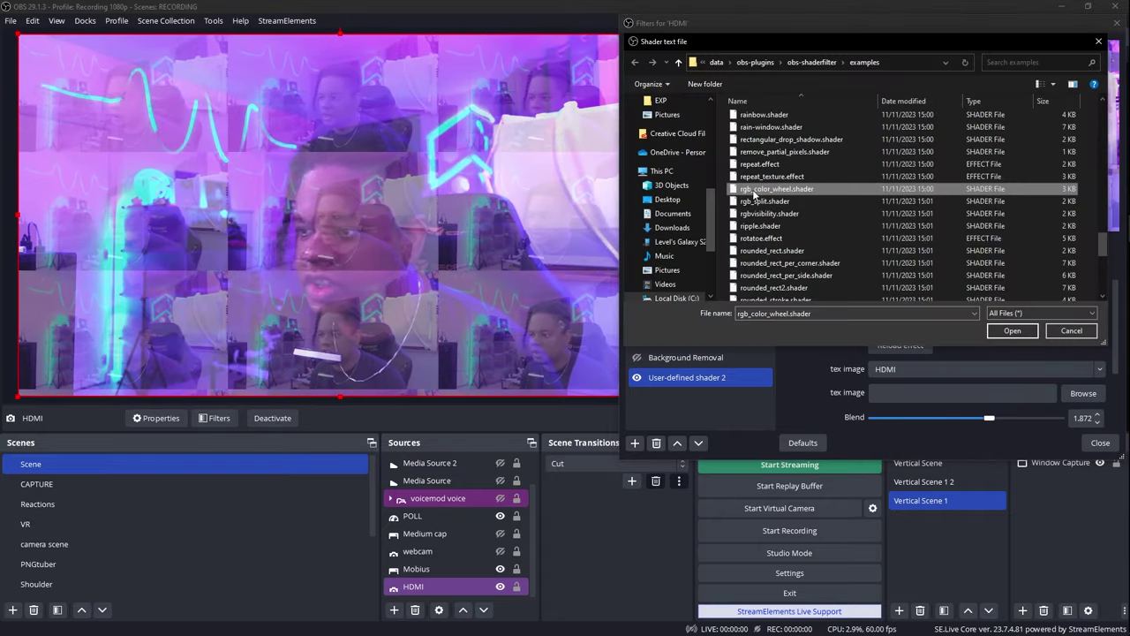
pyautogui.doubleClick(756, 189)
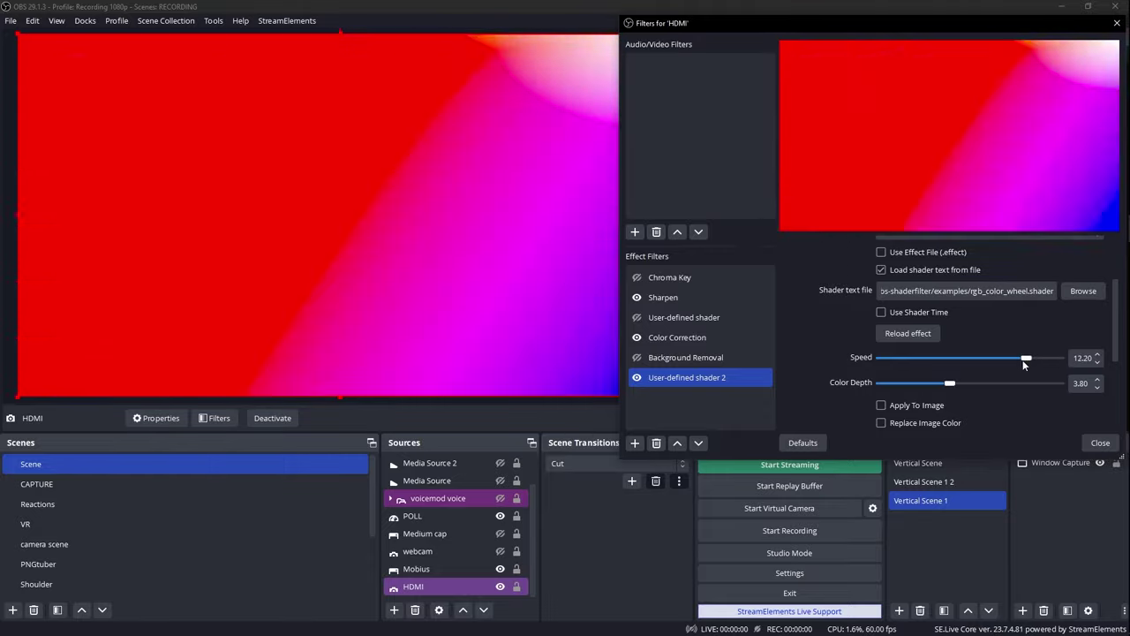
pyautogui.moveTo(1023, 363); pyautogui.dragTo(1000, 361)
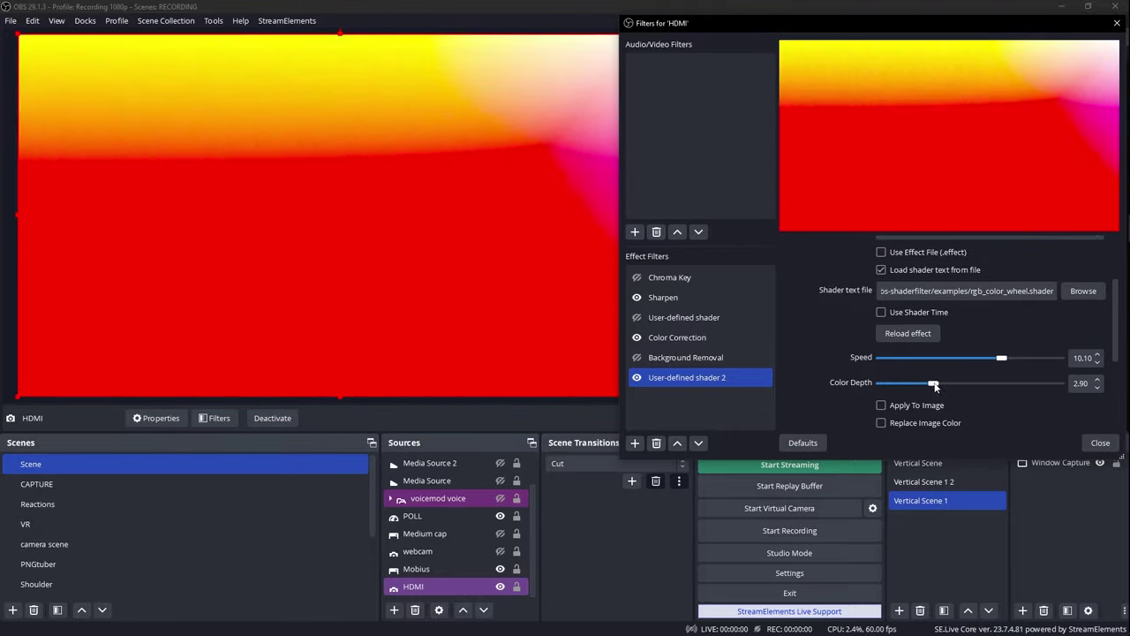
pyautogui.moveTo(934, 386); pyautogui.dragTo(917, 384)
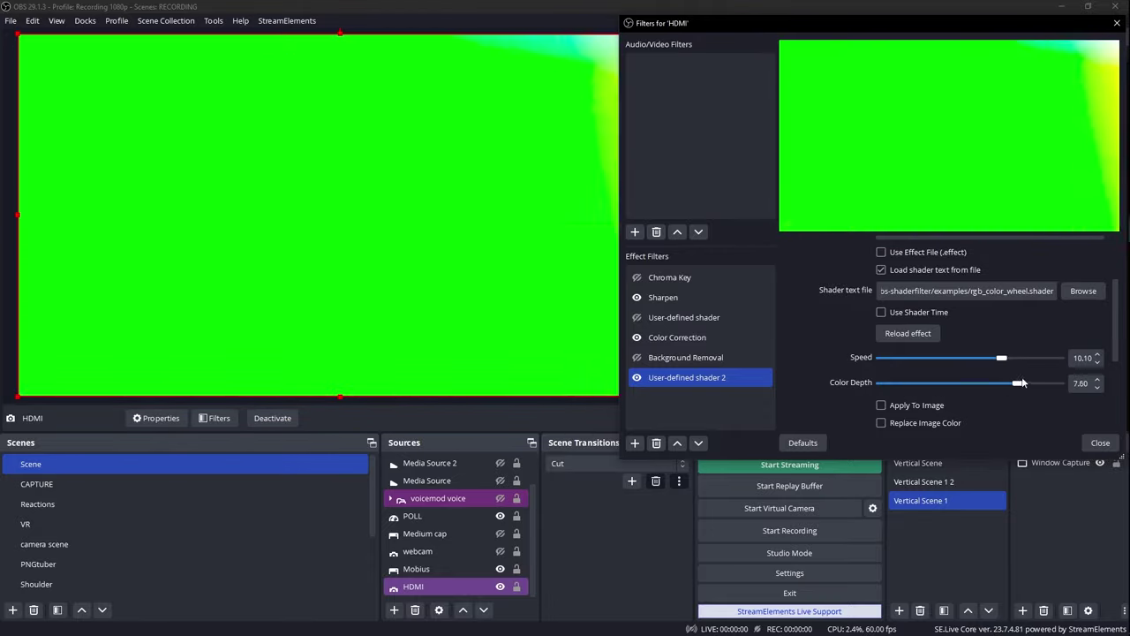
# - Show the colour wheel gradient alone, centred at about 46% width and 48% height
pyautogui.scroll(-2, 917, 385)
pyautogui.click(881, 334)
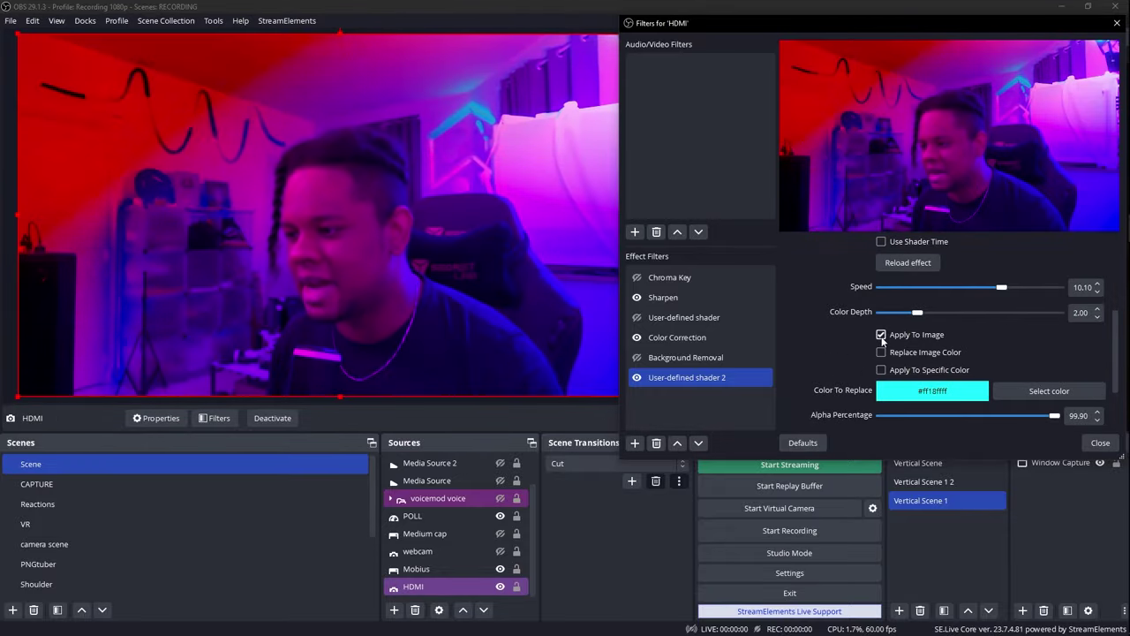
pyautogui.scroll(-3, 806, 359)
pyautogui.click(880, 255)
pyautogui.moveTo(1064, 361); pyautogui.dragTo(965, 362)
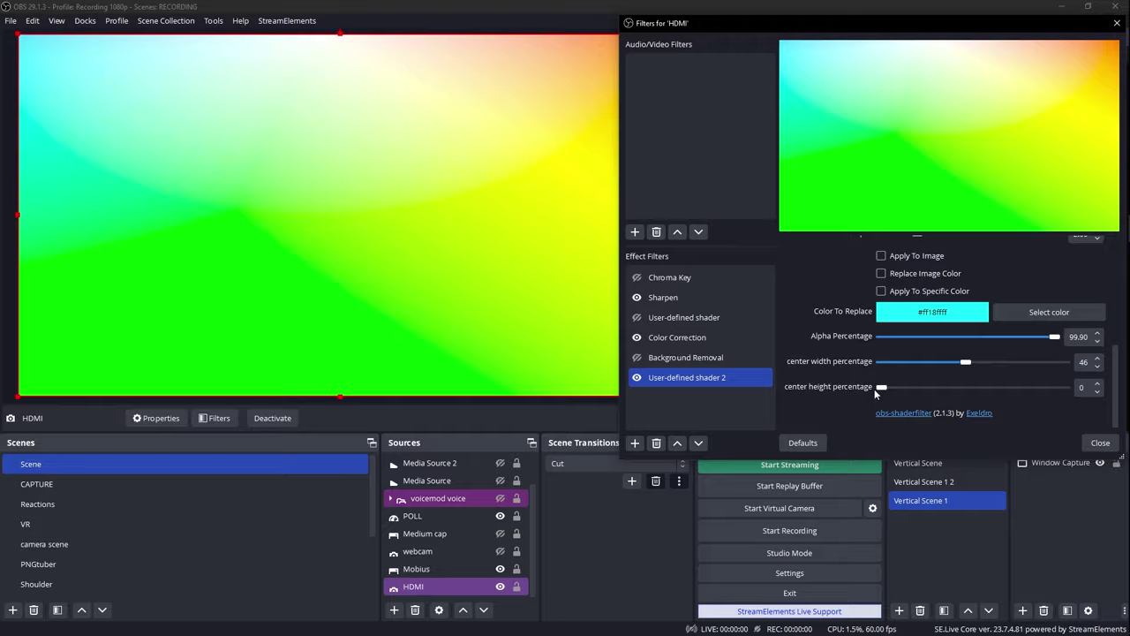
pyautogui.moveTo(877, 387); pyautogui.dragTo(970, 388)
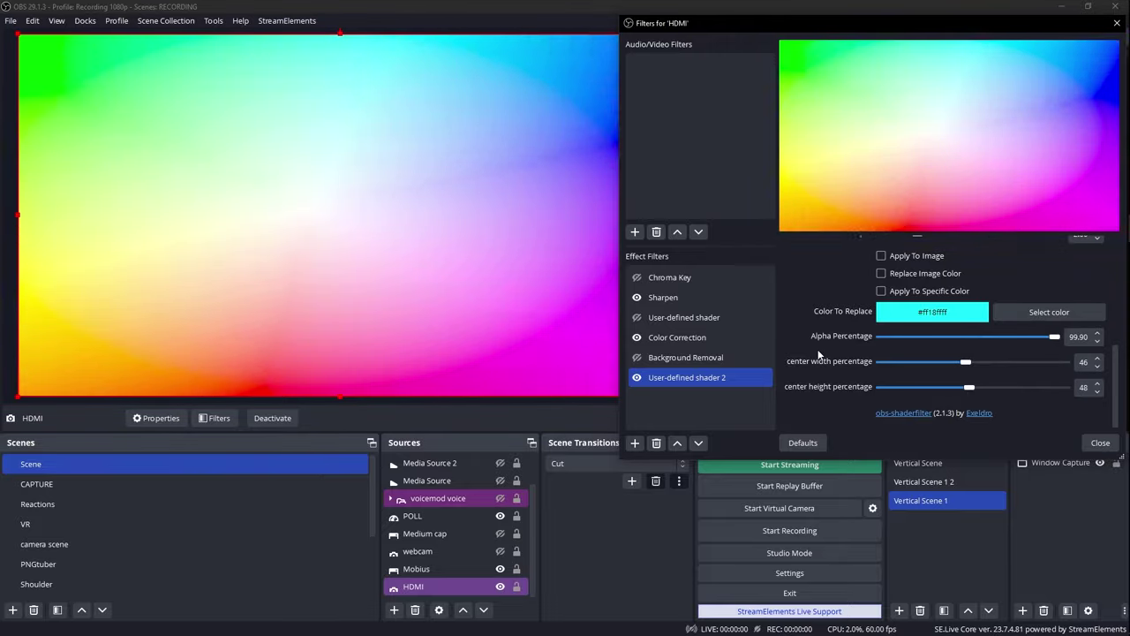
# - Reapply the wheel on the camera, replacing its colours, with Color Depth 8.70 and one colour
pyautogui.scroll(1, 820, 357)
pyautogui.click(881, 290)
pyautogui.click(881, 308)
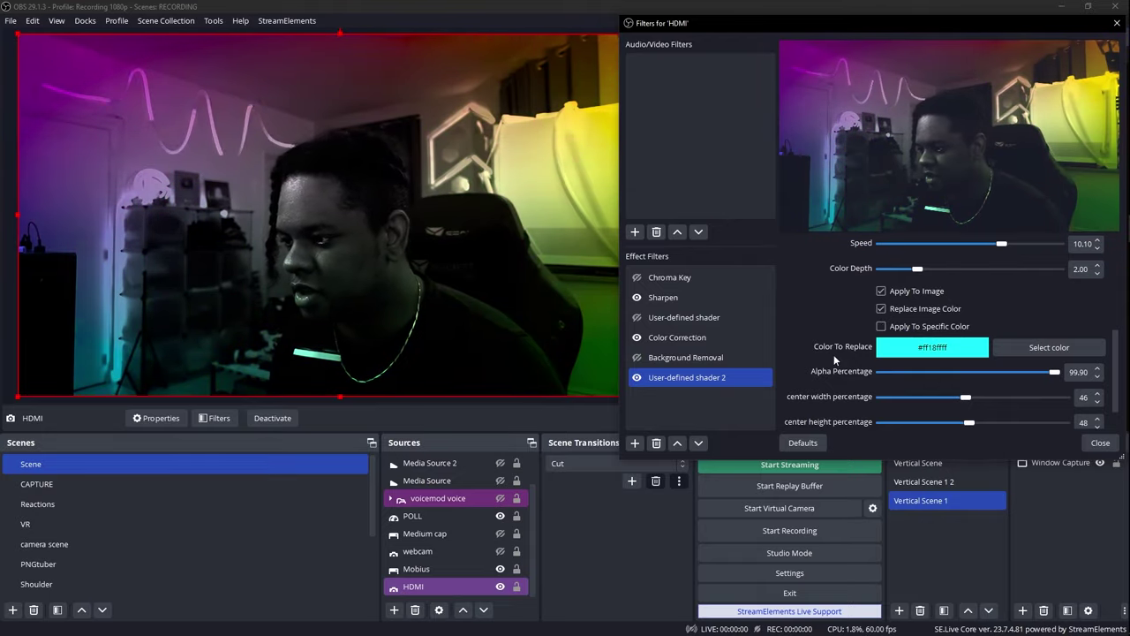
pyautogui.scroll(1, 818, 360)
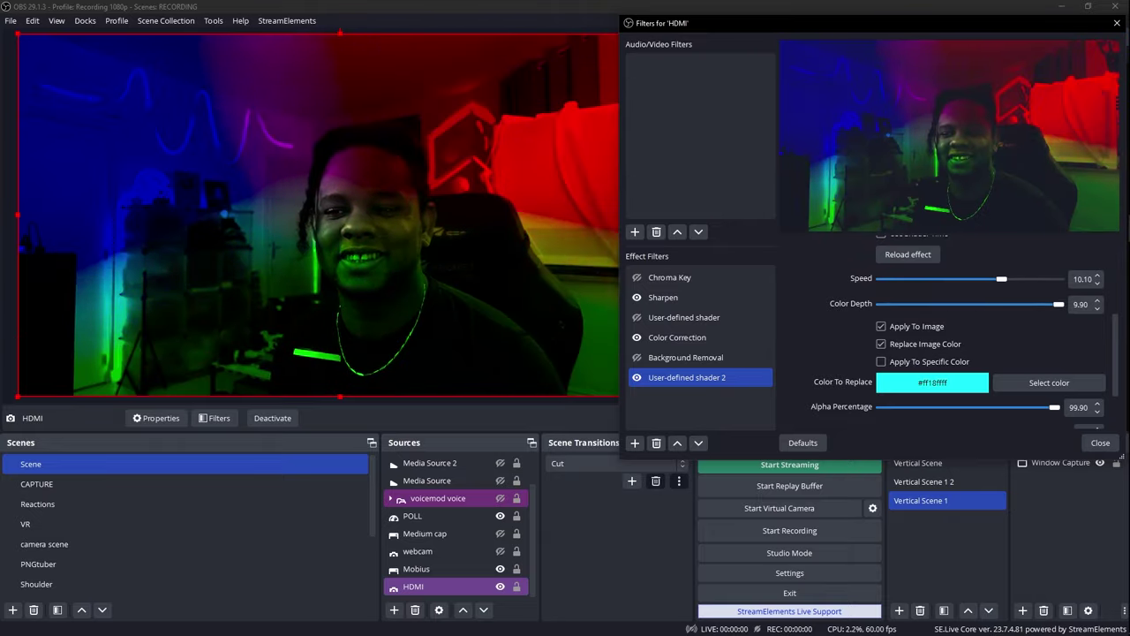
pyautogui.press('Left')
pyautogui.press('Left')
pyautogui.press('Left')
pyautogui.press('Left')
pyautogui.press('Left')
pyautogui.press('Left')
pyautogui.press('Left')
pyautogui.press('Left')
pyautogui.press('Left')
pyautogui.press('Left')
pyautogui.press('Left')
pyautogui.press('Left')
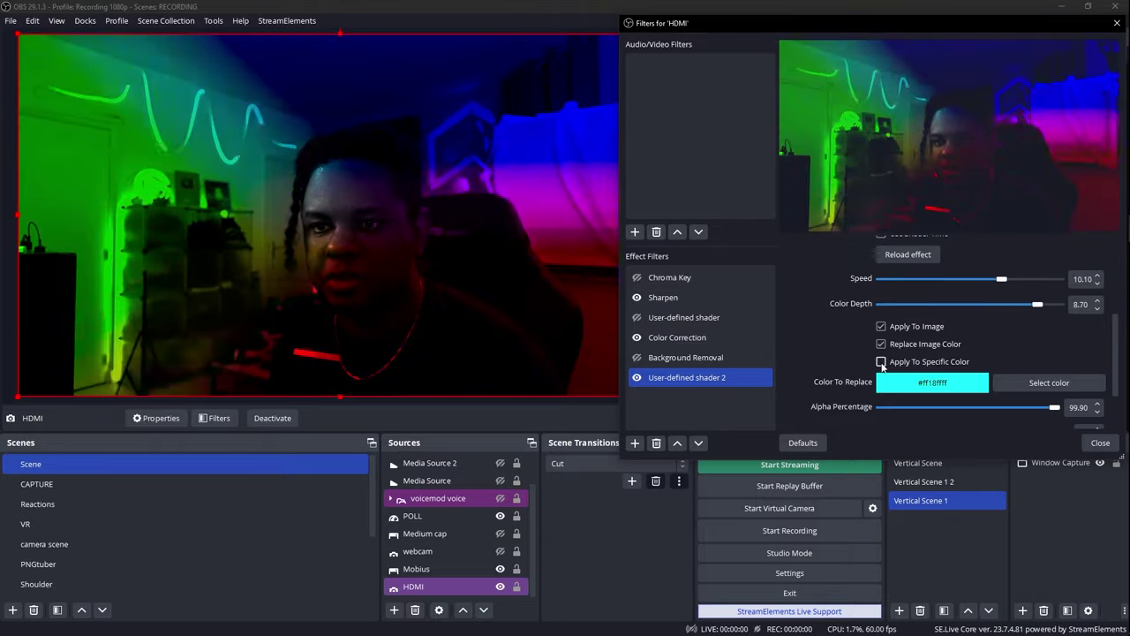
pyautogui.click(881, 362)
pyautogui.scroll(2, 825, 344)
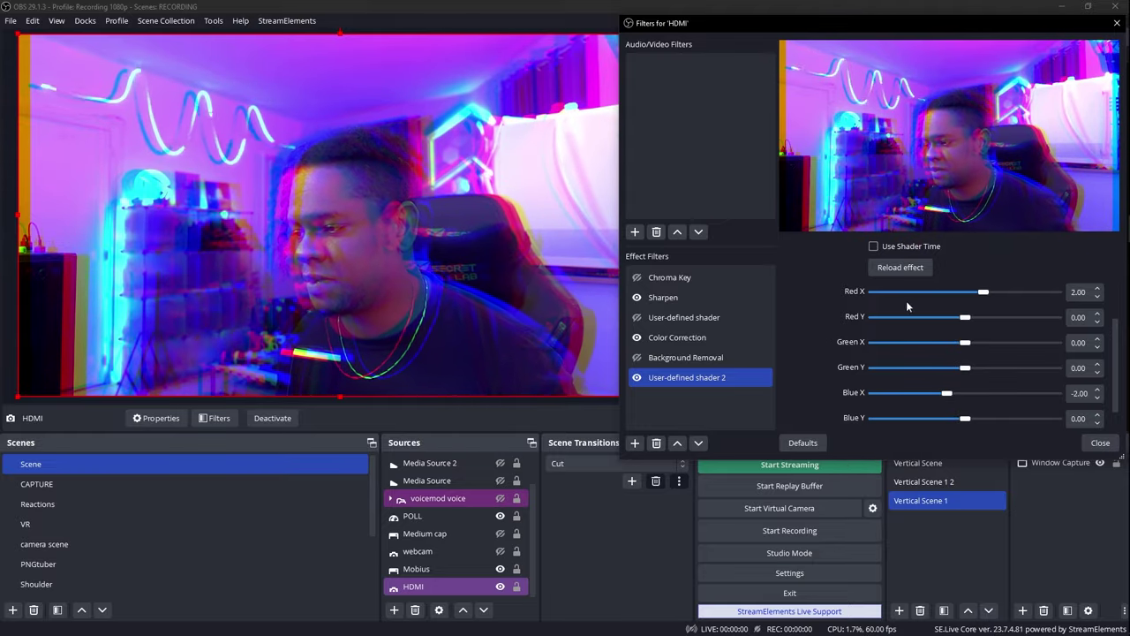
# - Drag the red channel offset down to -1.48 to reduce the fringing
pyautogui.moveTo(983, 291); pyautogui.dragTo(957, 370)
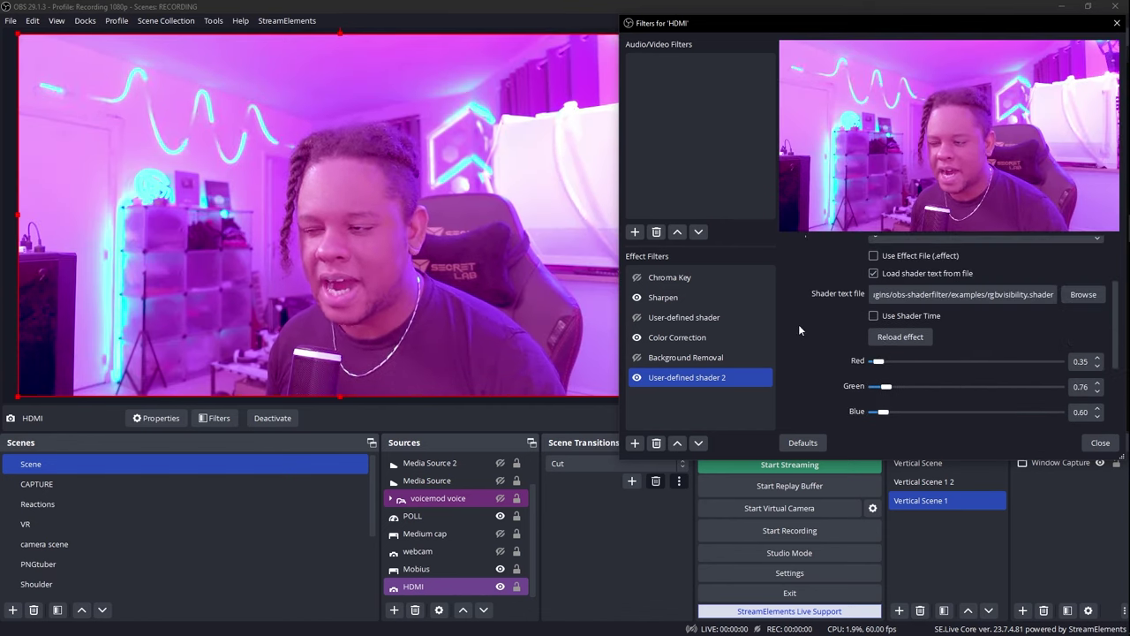
# - Lower Red Visibility to 0.43 and Green Visibility to 0.66
pyautogui.scroll(-3, 809, 329)
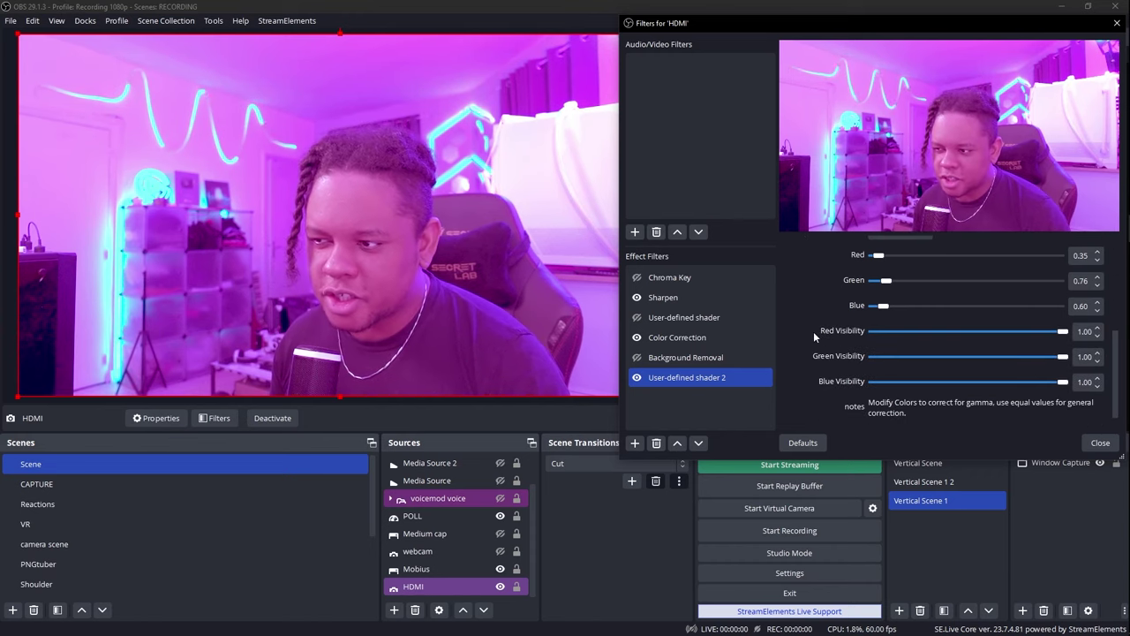
pyautogui.moveTo(1053, 335); pyautogui.dragTo(950, 335)
pyautogui.moveTo(1062, 355); pyautogui.dragTo(963, 362)
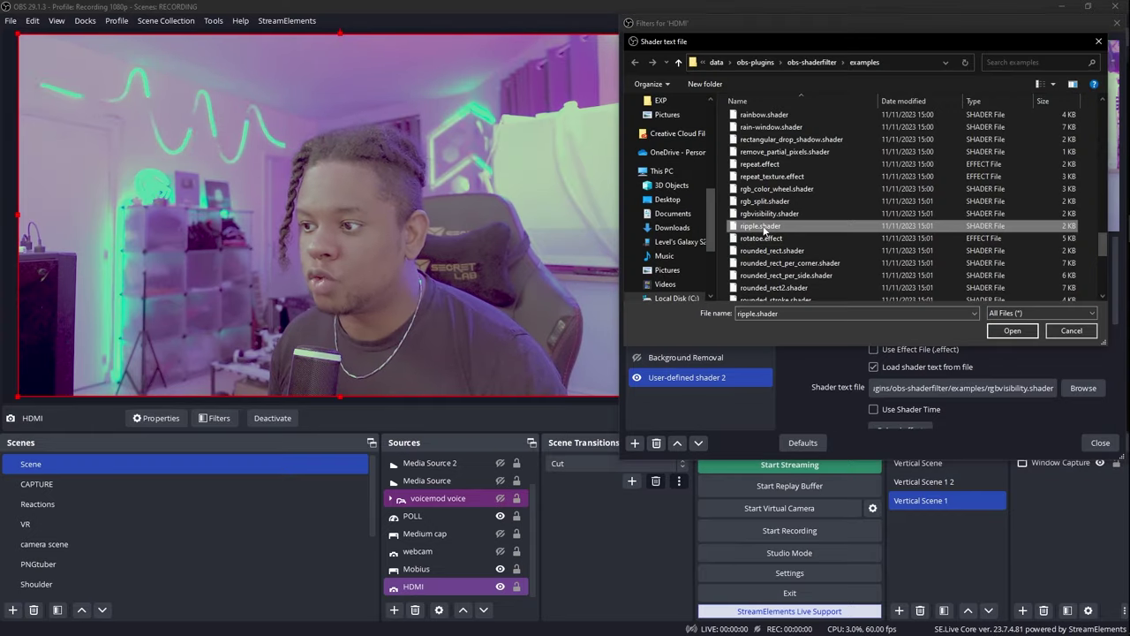
# - Load ripple.shader, weaken its distance factor, shift the centre slightly left, then load rotatoe.effect
pyautogui.doubleClick(763, 226)
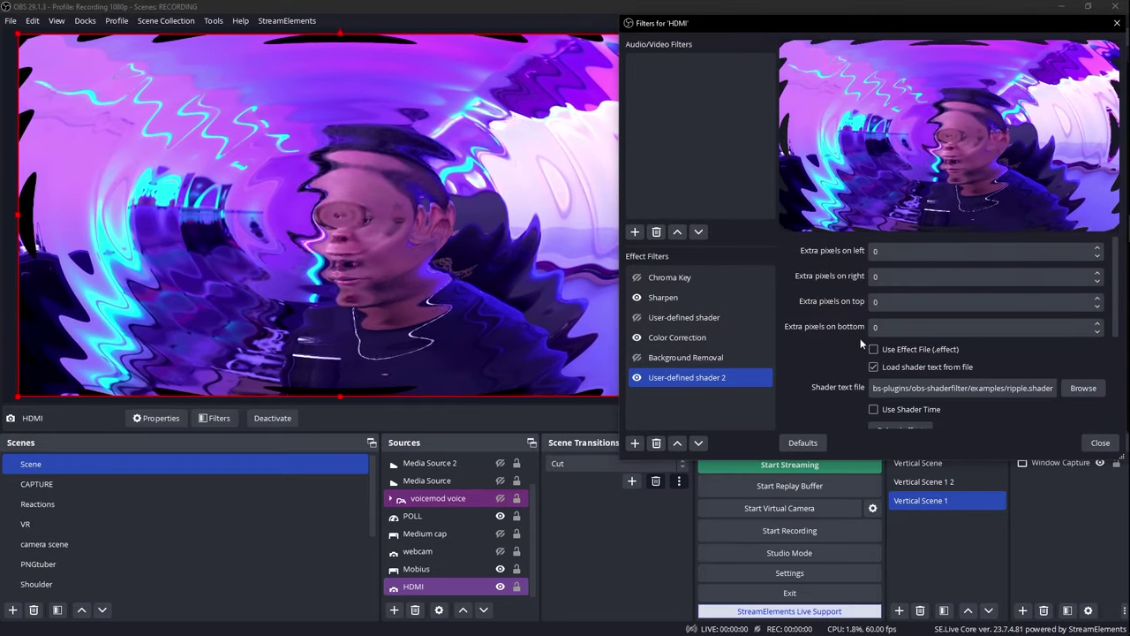
pyautogui.scroll(-3, 816, 335)
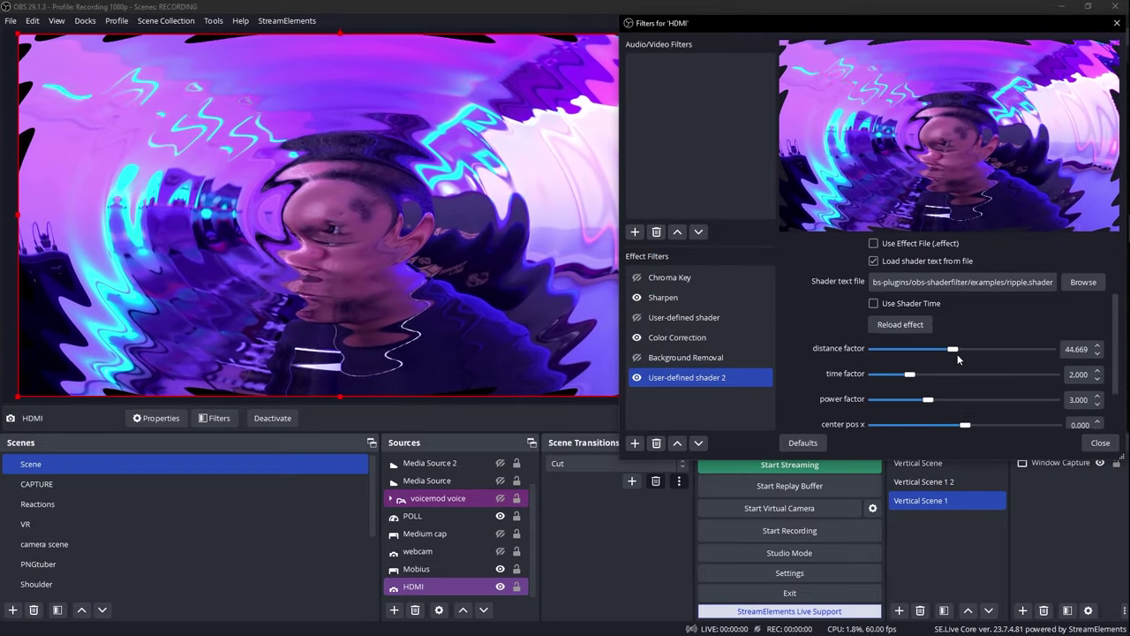
pyautogui.moveTo(953, 351); pyautogui.dragTo(998, 374)
pyautogui.moveTo(929, 402); pyautogui.dragTo(1042, 399)
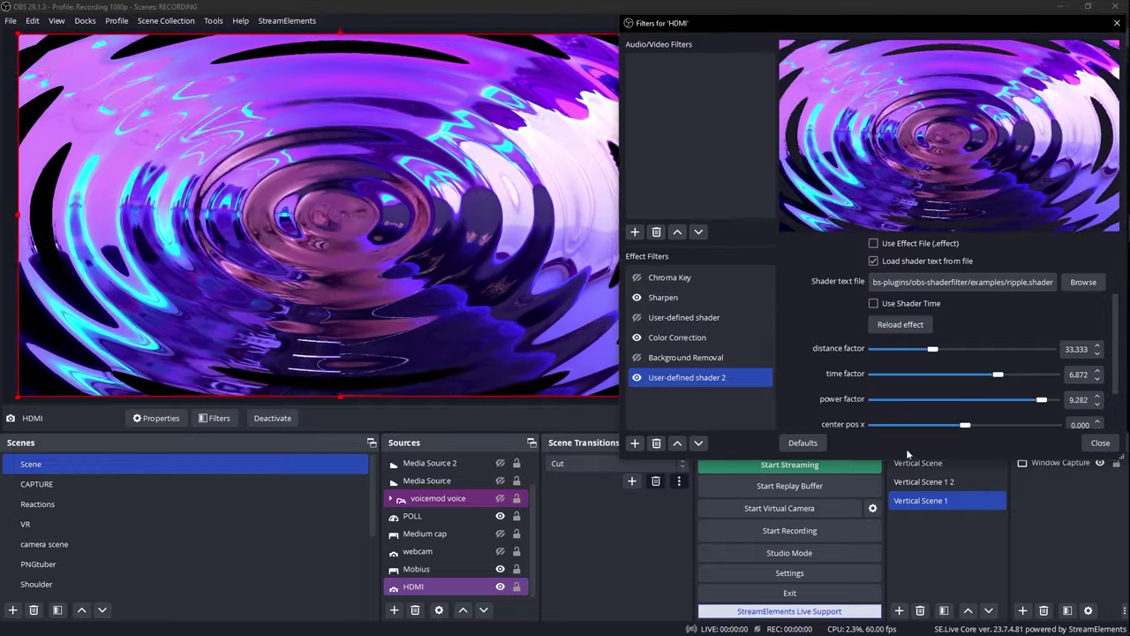
pyautogui.scroll(-2, 965, 388)
pyautogui.moveTo(965, 361)
pyautogui.mouseDown()
pyautogui.moveTo(919, 362)
pyautogui.moveTo(953, 371)
pyautogui.mouseUp()
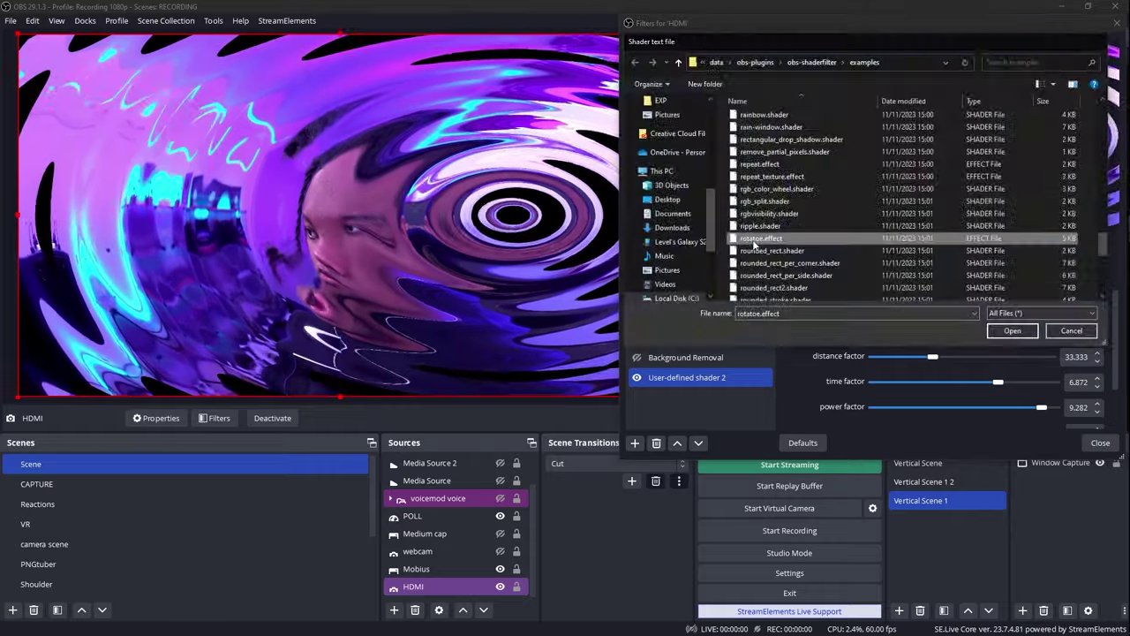
pyautogui.doubleClick(768, 258)
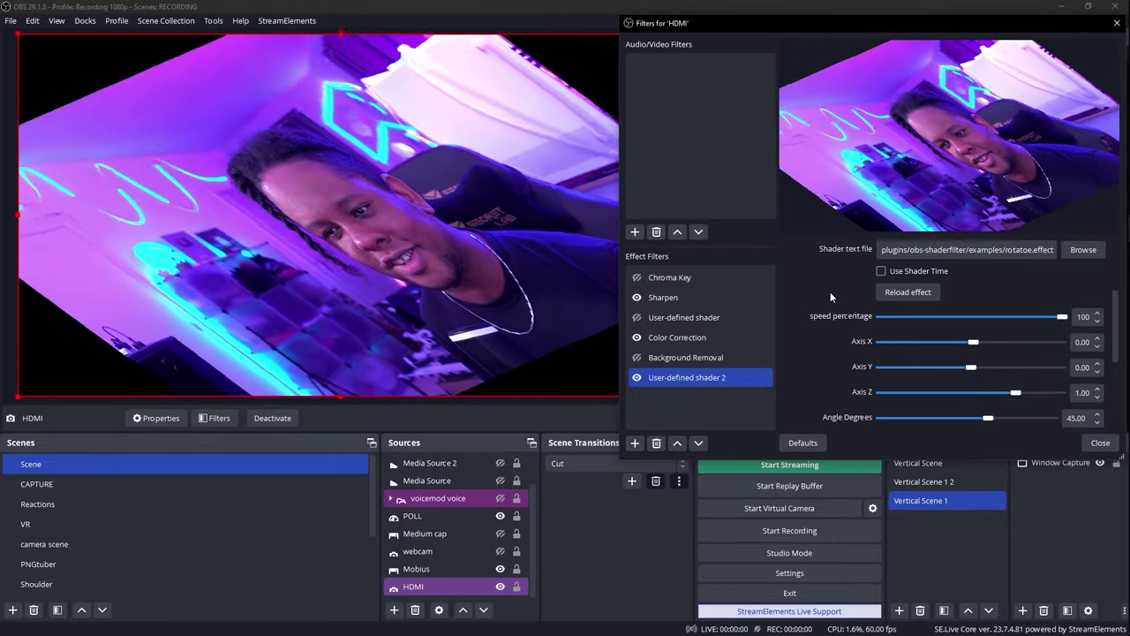
# - Run the rotation backwards at speed -15, set Angle Degrees to 126.62, and enable Rotate Colors
pyautogui.scroll(-5, 830, 291)
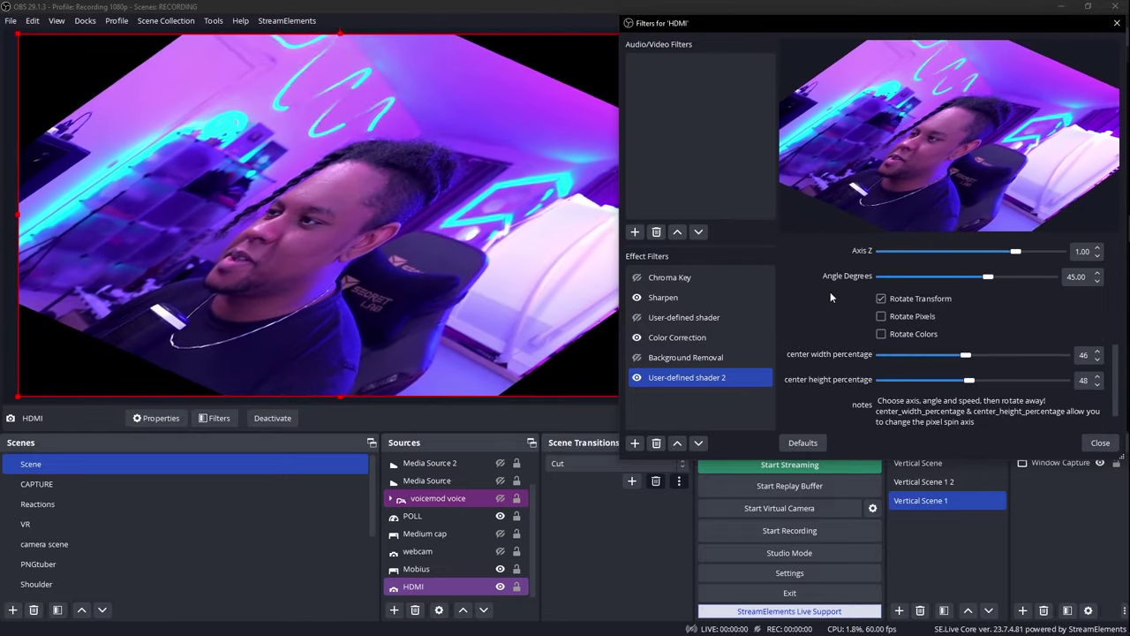
pyautogui.scroll(4, 1065, 281)
pyautogui.moveTo(1066, 281); pyautogui.dragTo(958, 280)
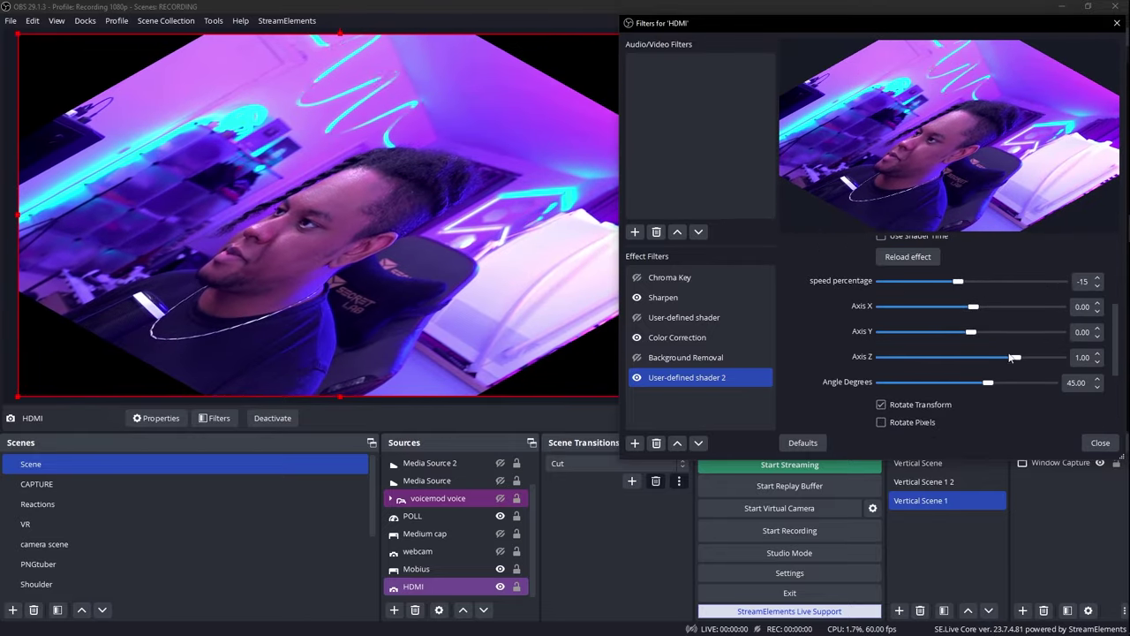
pyautogui.moveTo(987, 382); pyautogui.dragTo(979, 357)
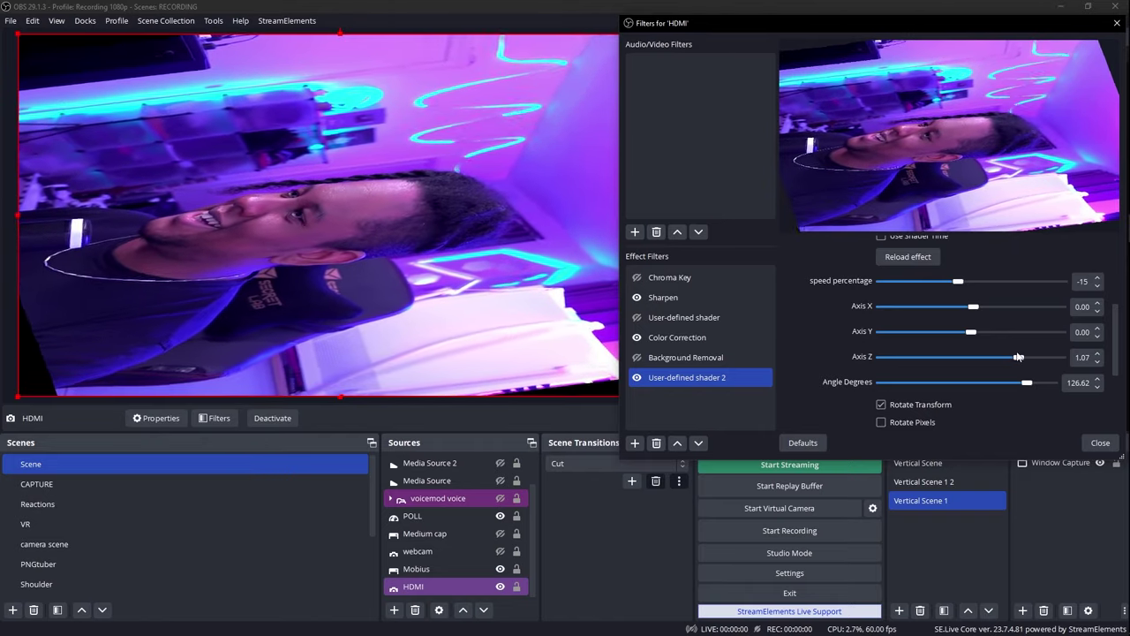
pyautogui.scroll(-3, 883, 318)
pyautogui.click(880, 306)
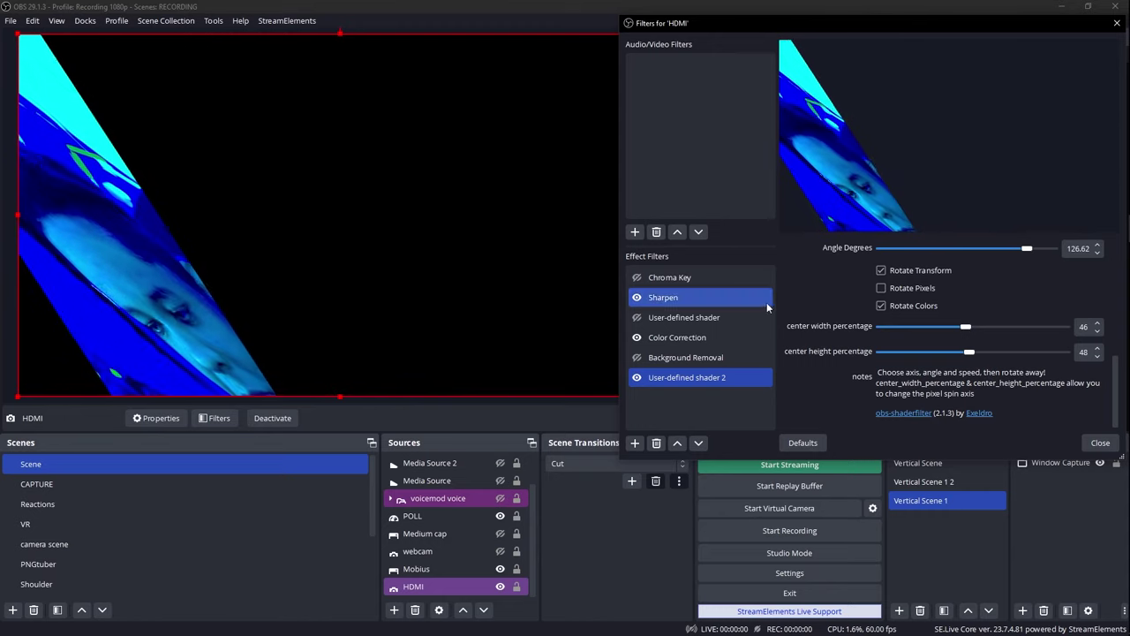
# - Load rounded_rect.shader and round the camera corners to the maximum radius of 200
pyautogui.scroll(3, 823, 292)
pyautogui.scroll(3, 823, 291)
pyautogui.click(1084, 331)
pyautogui.doubleClick(774, 251)
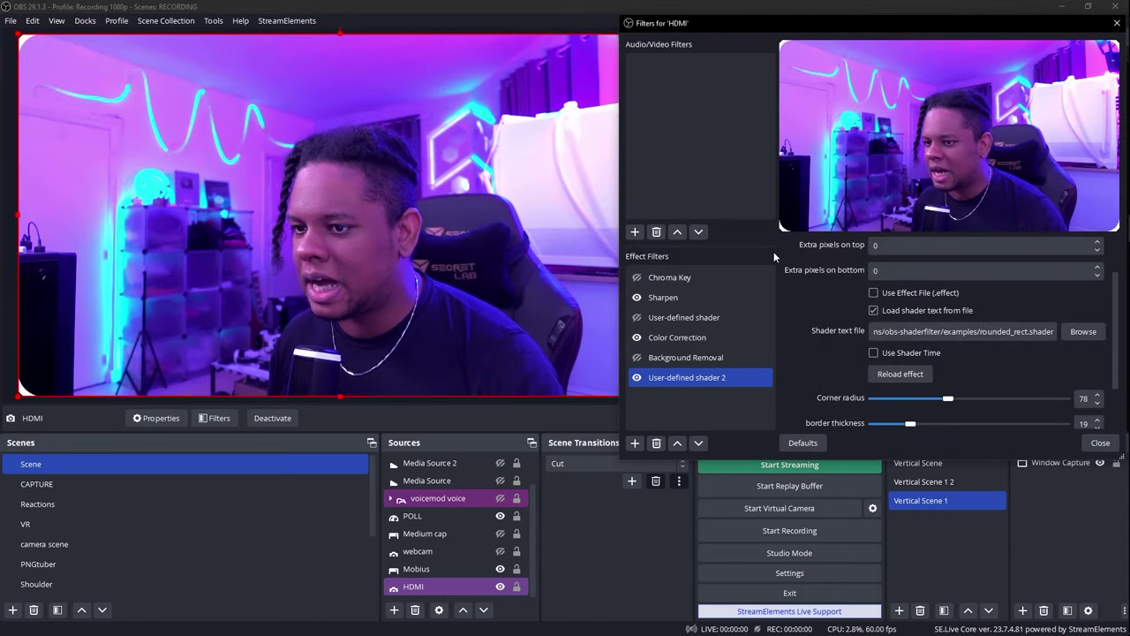
pyautogui.scroll(-2, 812, 331)
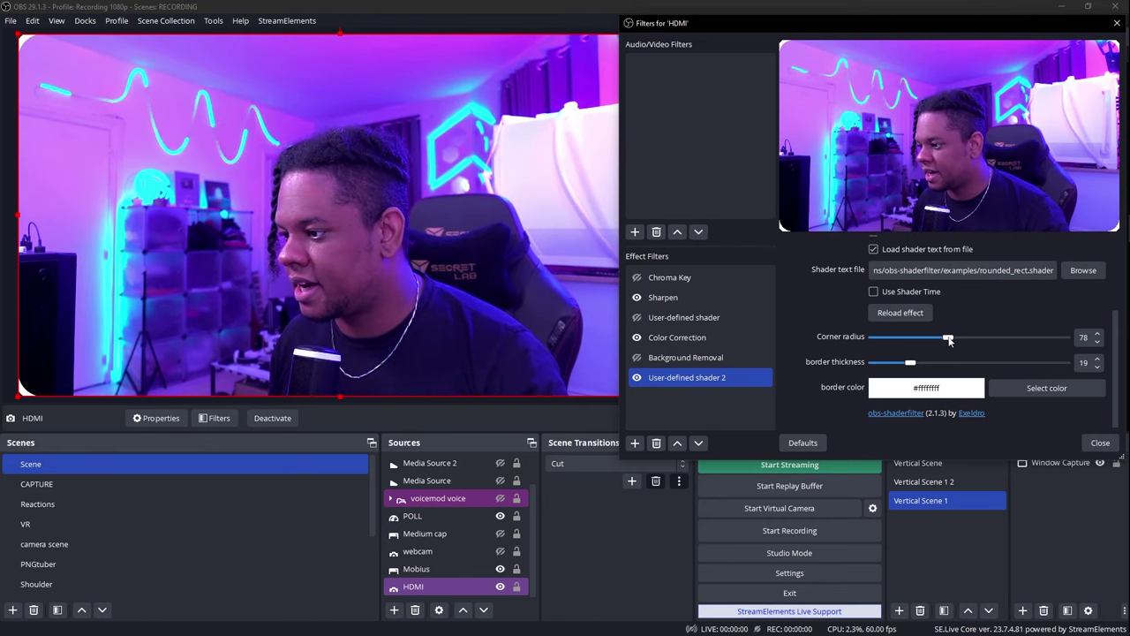
pyautogui.moveTo(950, 341); pyautogui.dragTo(1064, 337)
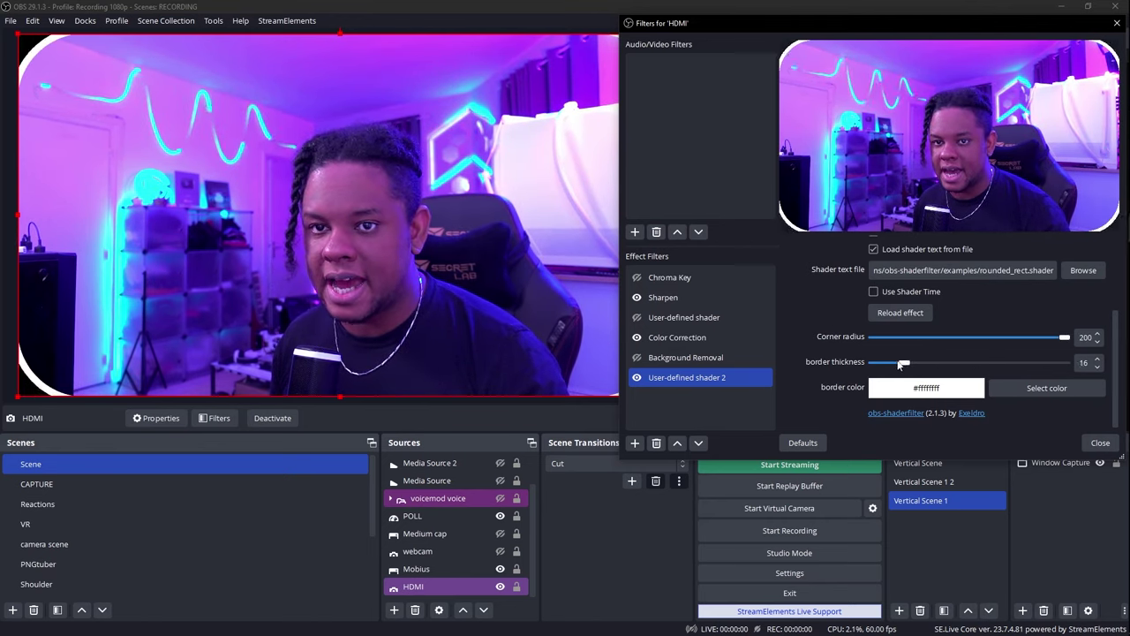
# - Load rounded_rect_per_corner.shader, round the top-left corner to 200, and try the thickest border
pyautogui.click(1076, 272)
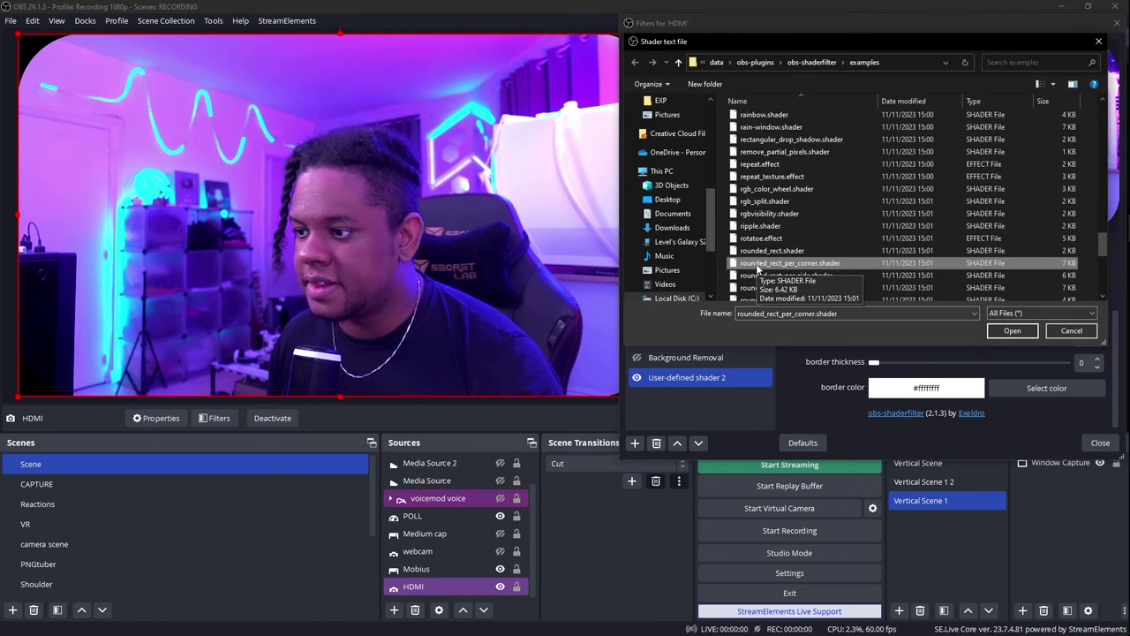
pyautogui.doubleClick(757, 264)
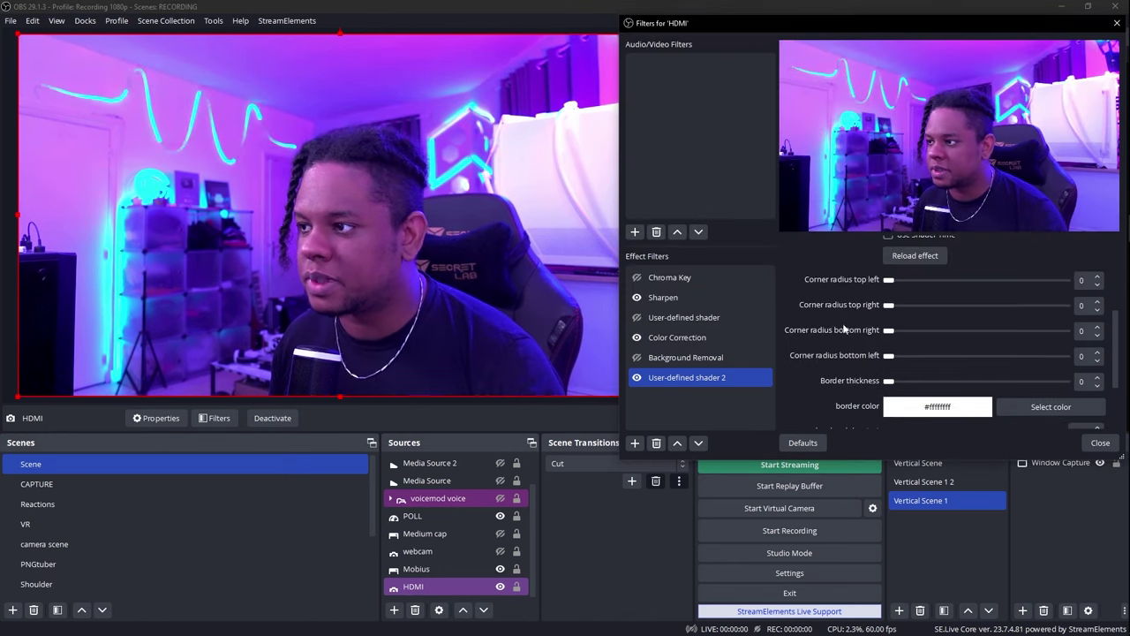
pyautogui.moveTo(888, 280); pyautogui.dragTo(979, 281)
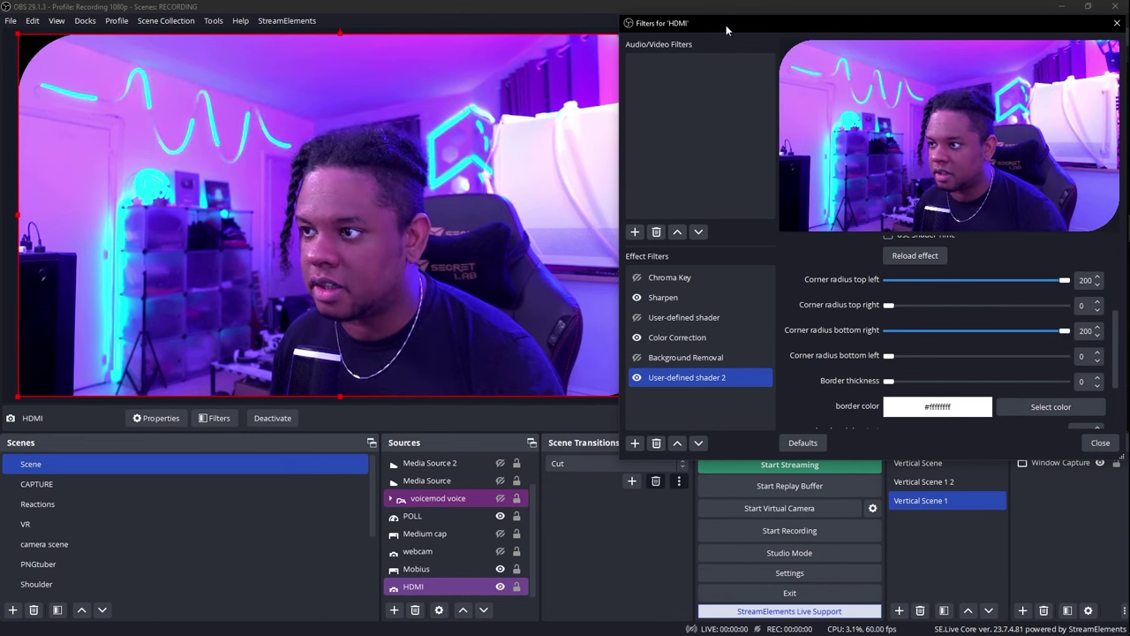
pyautogui.moveTo(726, 25)
pyautogui.mouseDown()
pyautogui.moveTo(1036, 11)
pyautogui.moveTo(726, 32)
pyautogui.mouseUp()
pyautogui.scroll(-1, 882, 357)
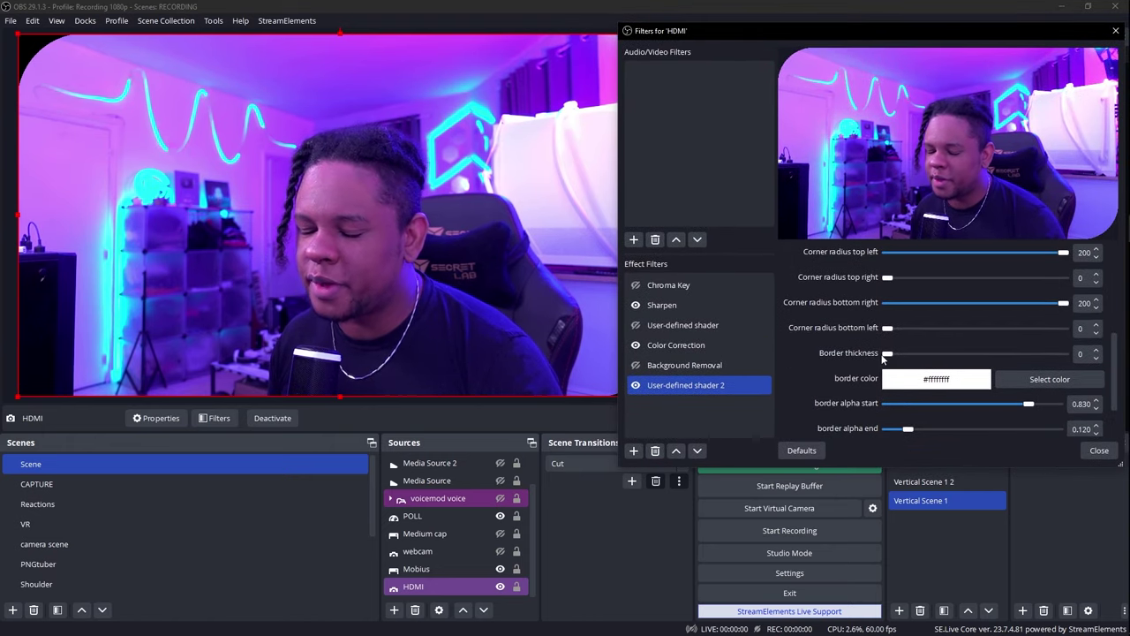
pyautogui.moveTo(887, 355); pyautogui.dragTo(806, 361)
# - Load rounded_rect_per_side.shader and round the webcam frame's right-hand corners
pyautogui.scroll(3, 806, 361)
pyautogui.click(822, 285)
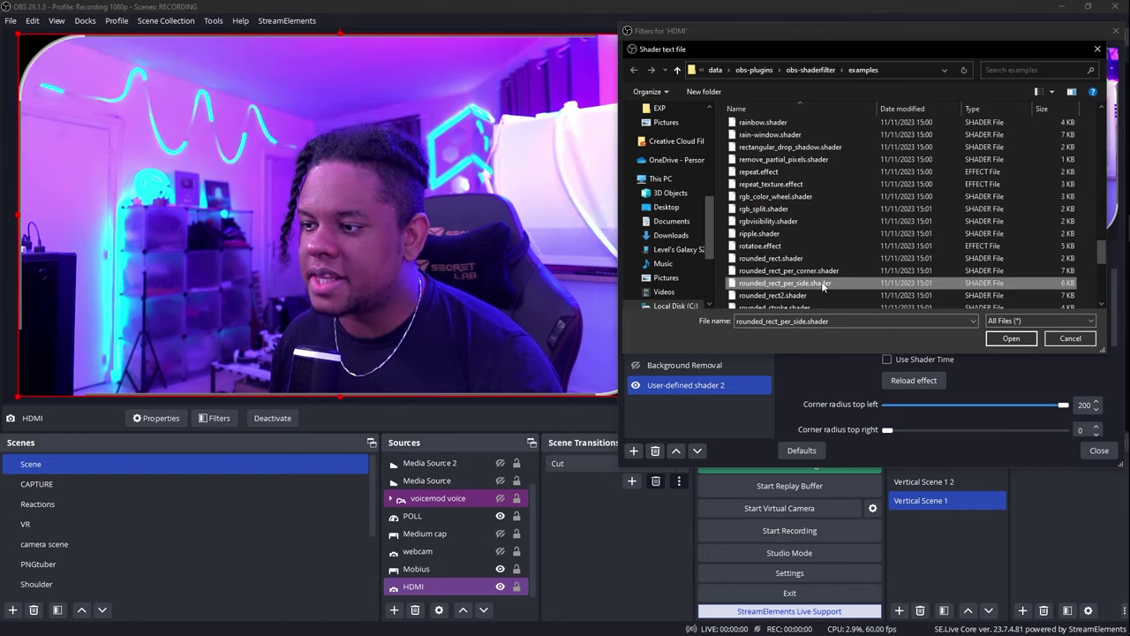
pyautogui.doubleClick(822, 285)
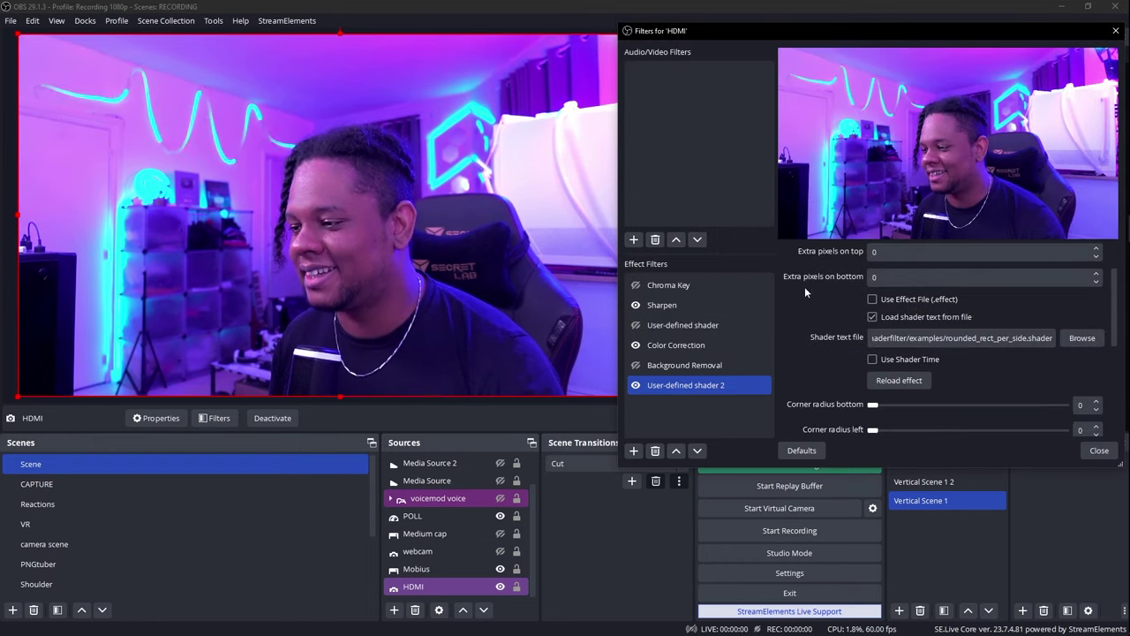
pyautogui.scroll(-5, 827, 315)
pyautogui.scroll(2, 828, 318)
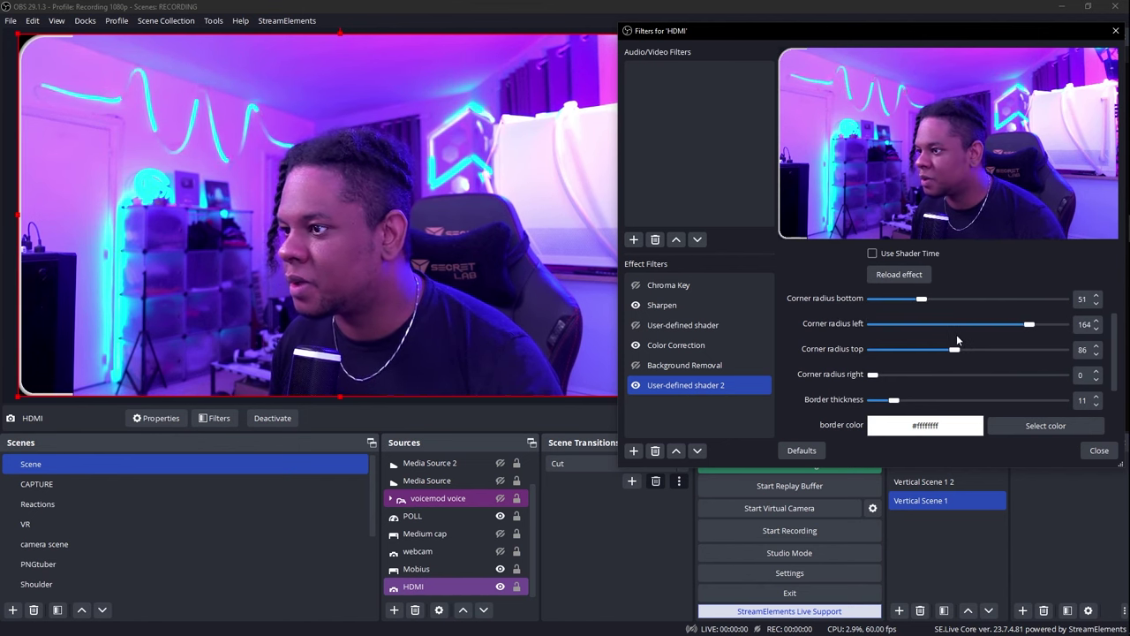
pyautogui.moveTo(873, 375); pyautogui.dragTo(1067, 389)
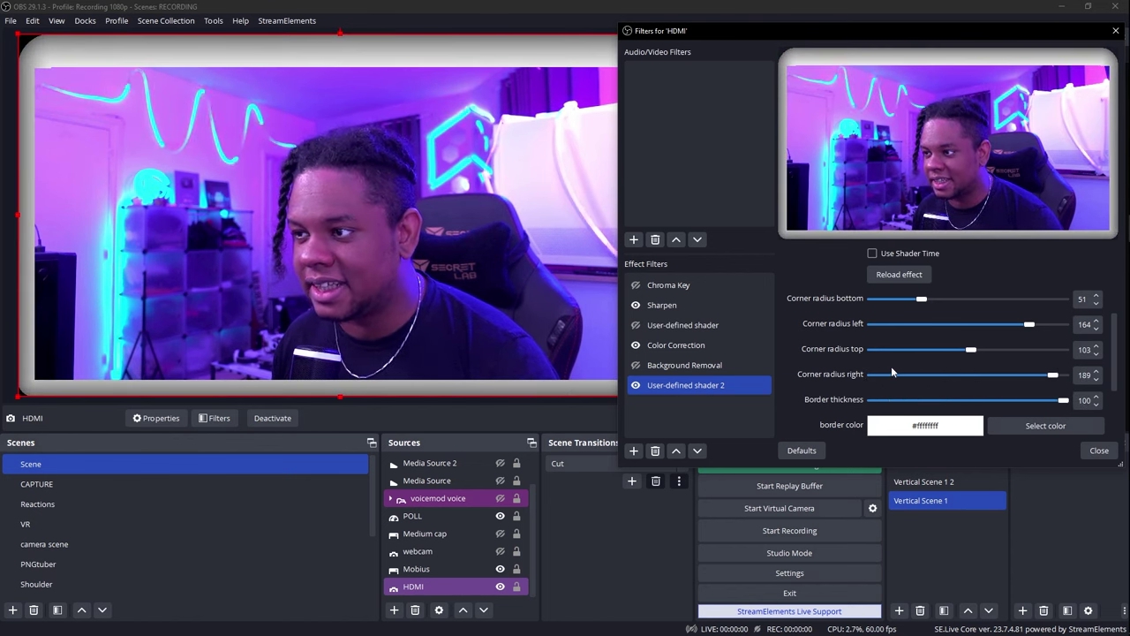
# - Fade the border by lowering its alpha cut-off and starting opacity to zero
pyautogui.scroll(-5, 891, 372)
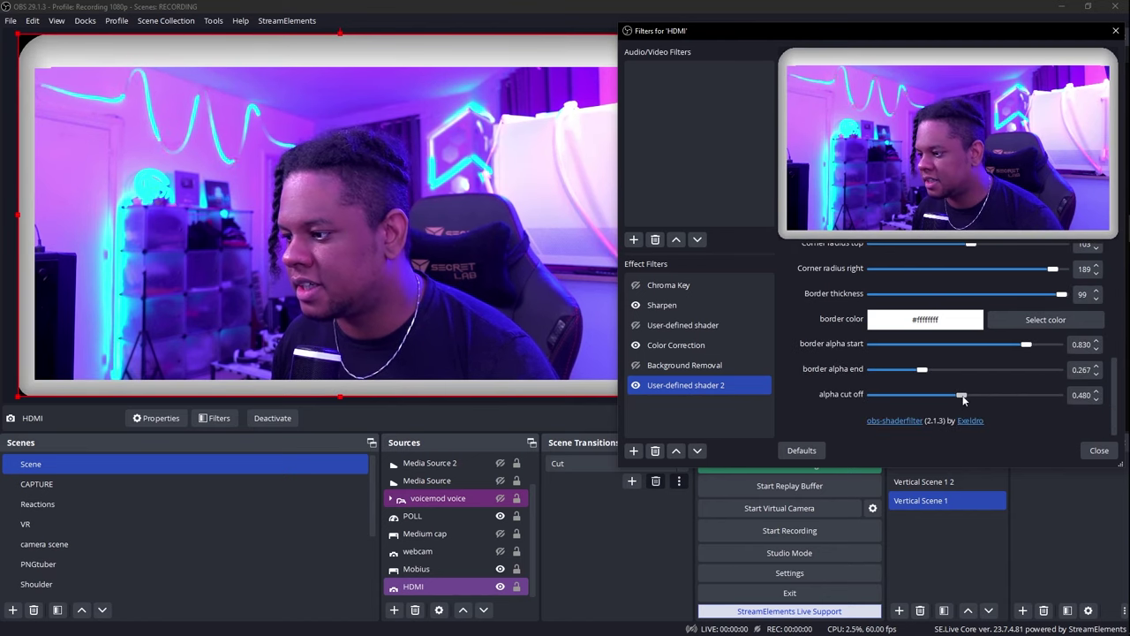
pyautogui.moveTo(982, 395); pyautogui.dragTo(887, 394)
pyautogui.moveTo(1022, 346); pyautogui.dragTo(855, 352)
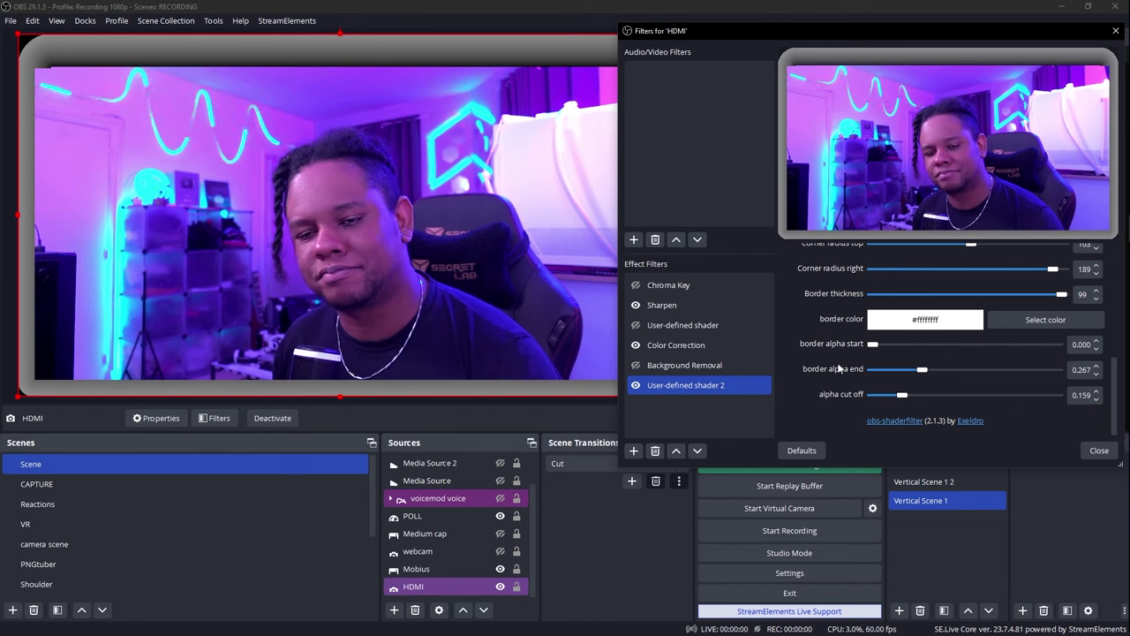
pyautogui.scroll(5, 832, 366)
# - Load rounded_rect2.shader with border thickness 0, then raise the outline's corner radius to 147
pyautogui.click(906, 274)
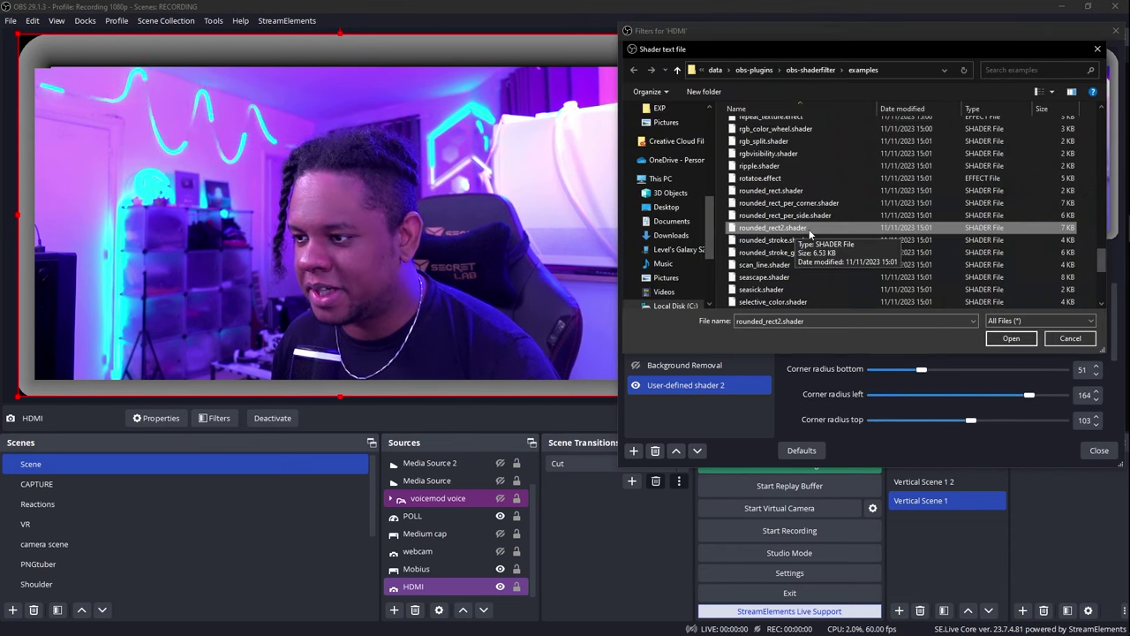
pyautogui.doubleClick(801, 234)
pyautogui.scroll(-3, 800, 335)
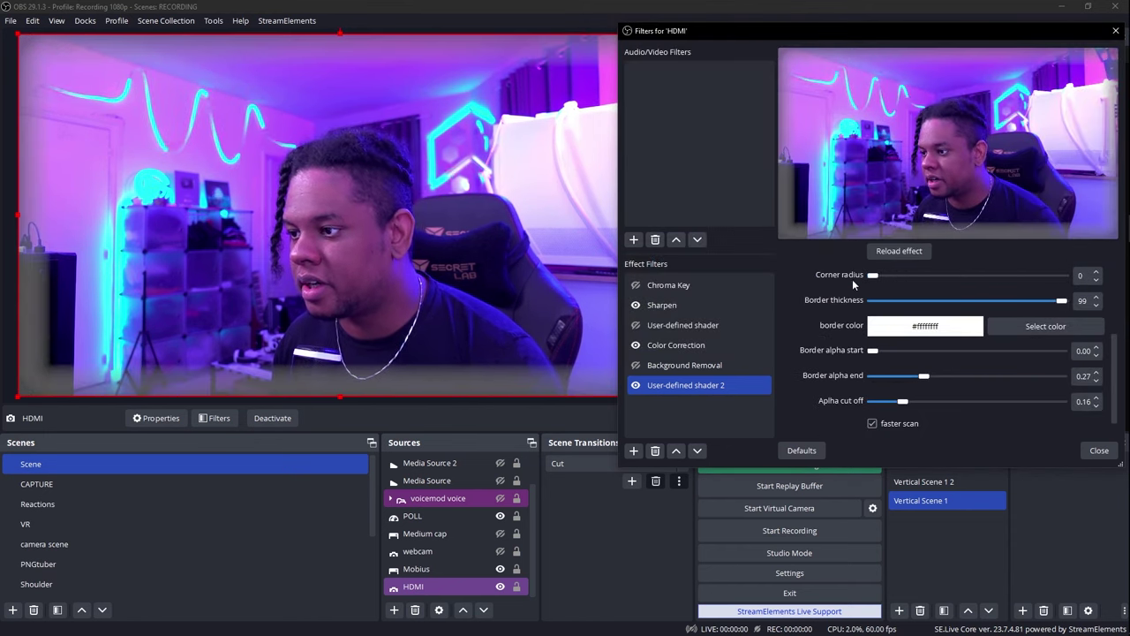
pyautogui.moveTo(1053, 304); pyautogui.dragTo(859, 311)
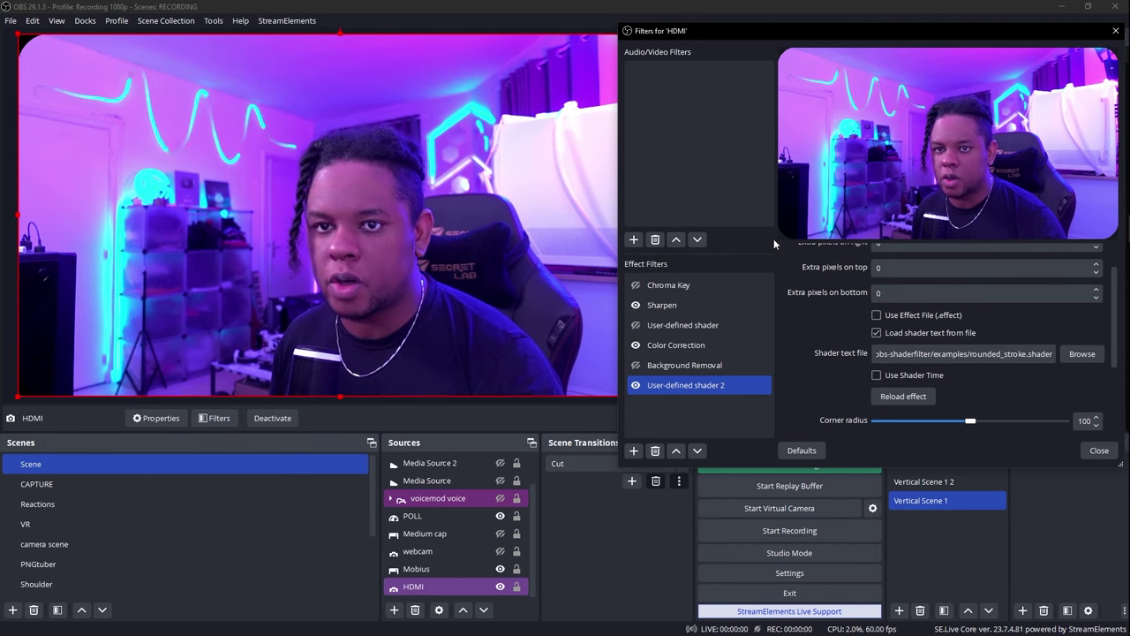
pyautogui.scroll(-3, 1013, 322)
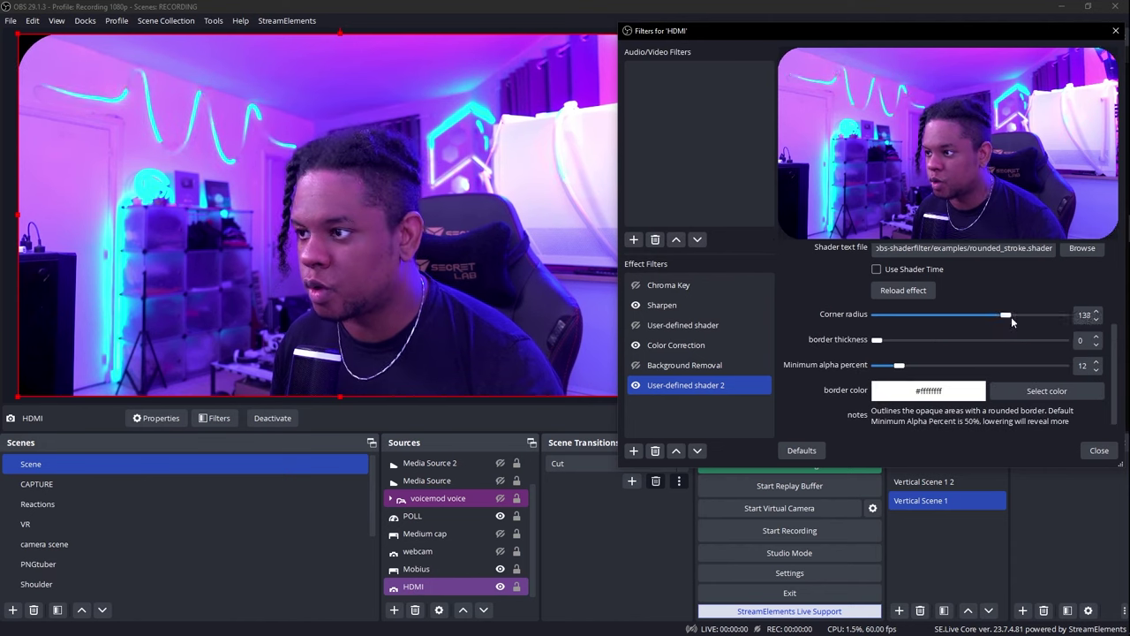
pyautogui.moveTo(989, 320); pyautogui.dragTo(1033, 321)
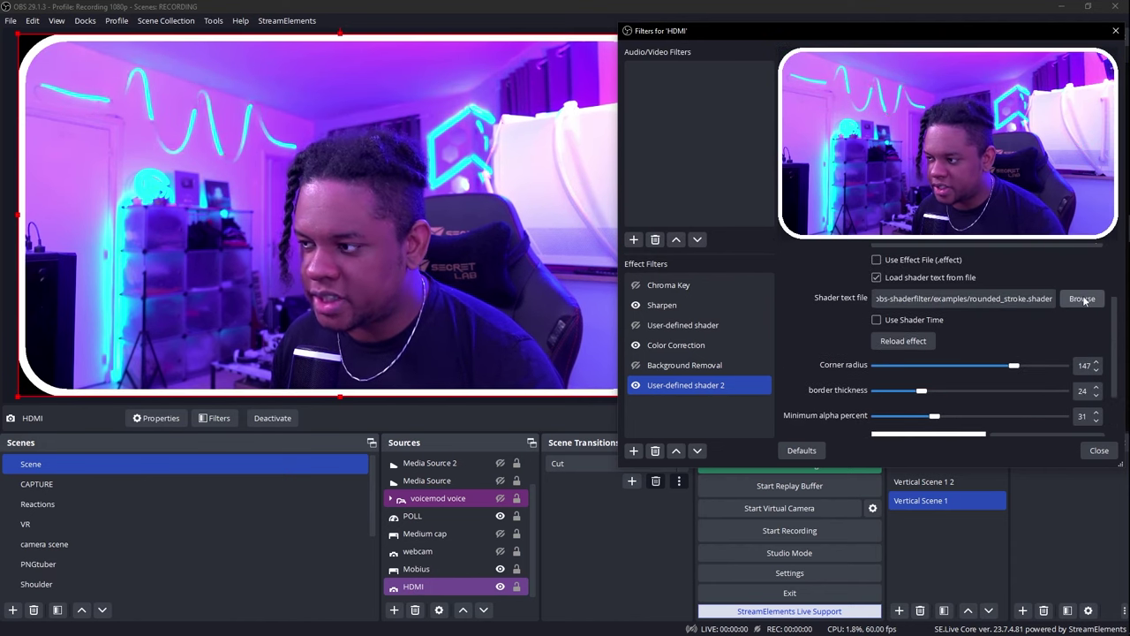
# - Load rounded_stroke_gradient.shader onto the HDMI webcam filter
pyautogui.click(1010, 369)
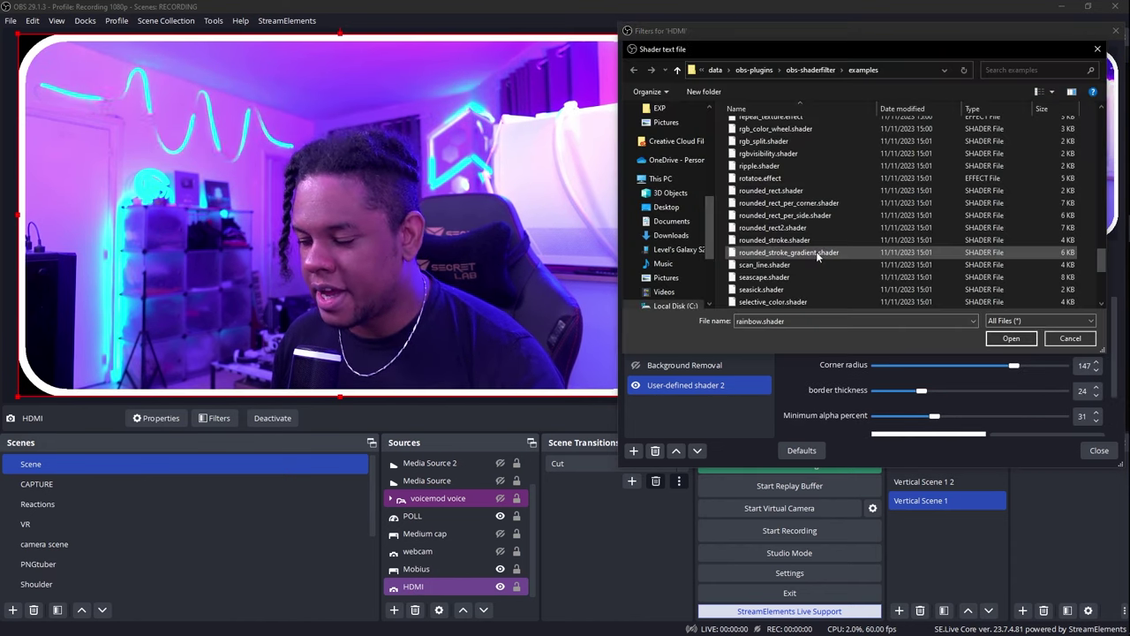
pyautogui.doubleClick(817, 253)
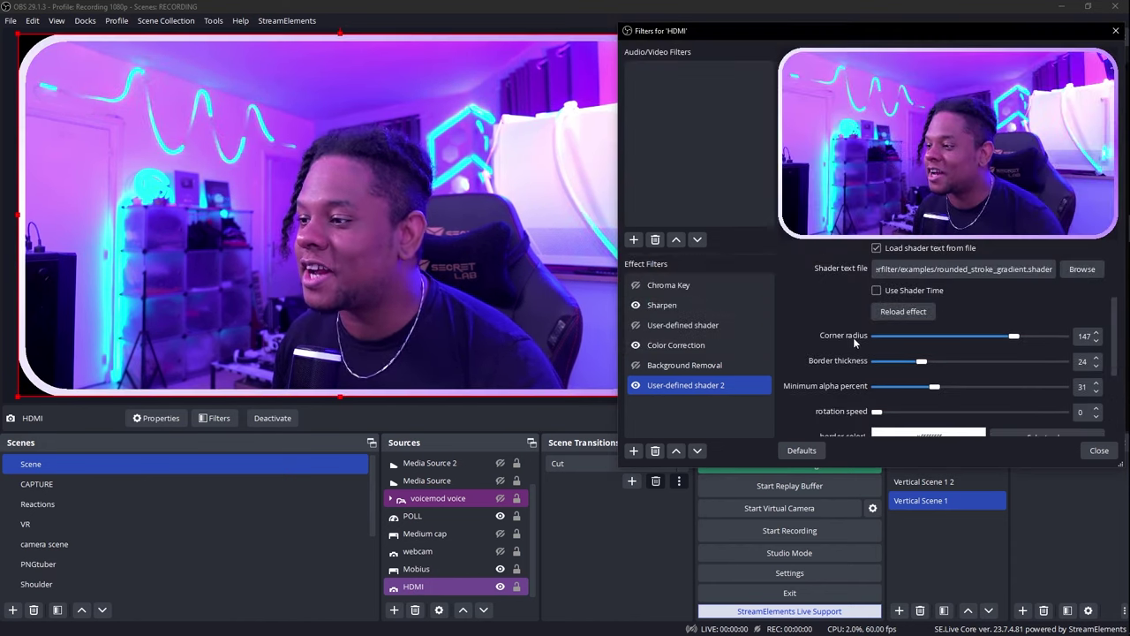
pyautogui.scroll(-3, 801, 339)
pyautogui.scroll(1, 808, 336)
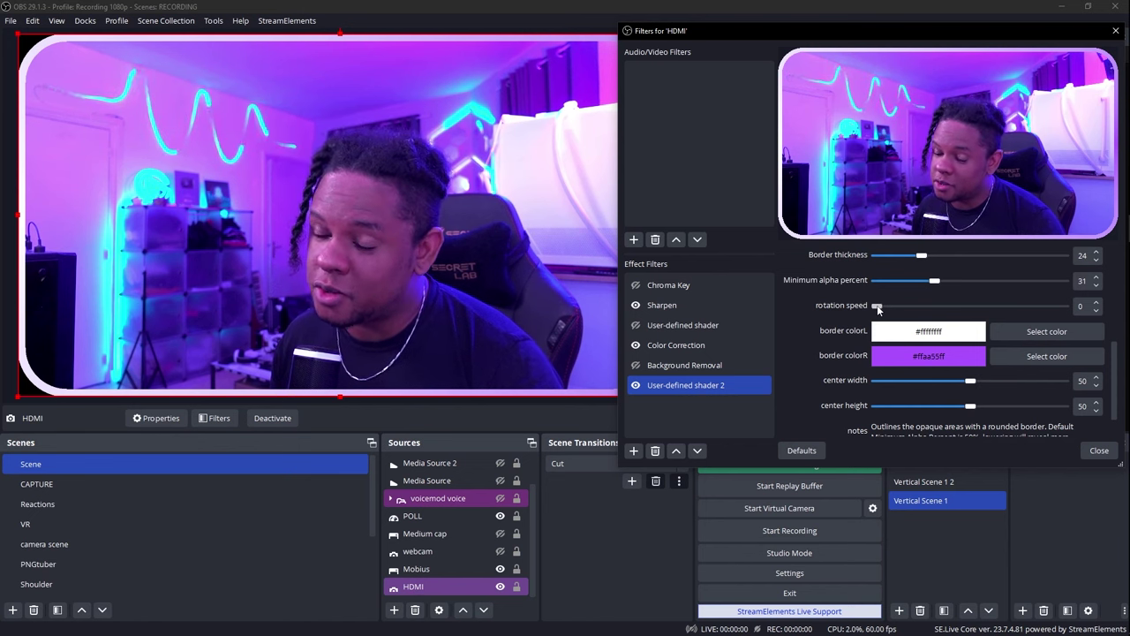
# - Set the border rotation speed to 35 and make the second border colour red
pyautogui.moveTo(877, 306); pyautogui.dragTo(942, 306)
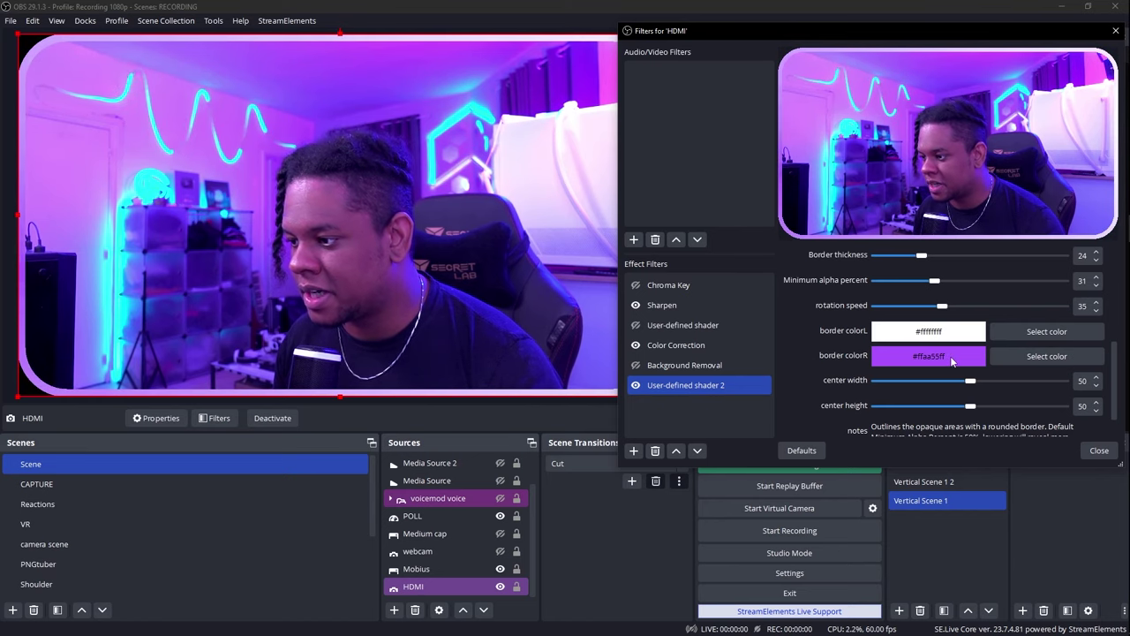
pyautogui.click(1016, 356)
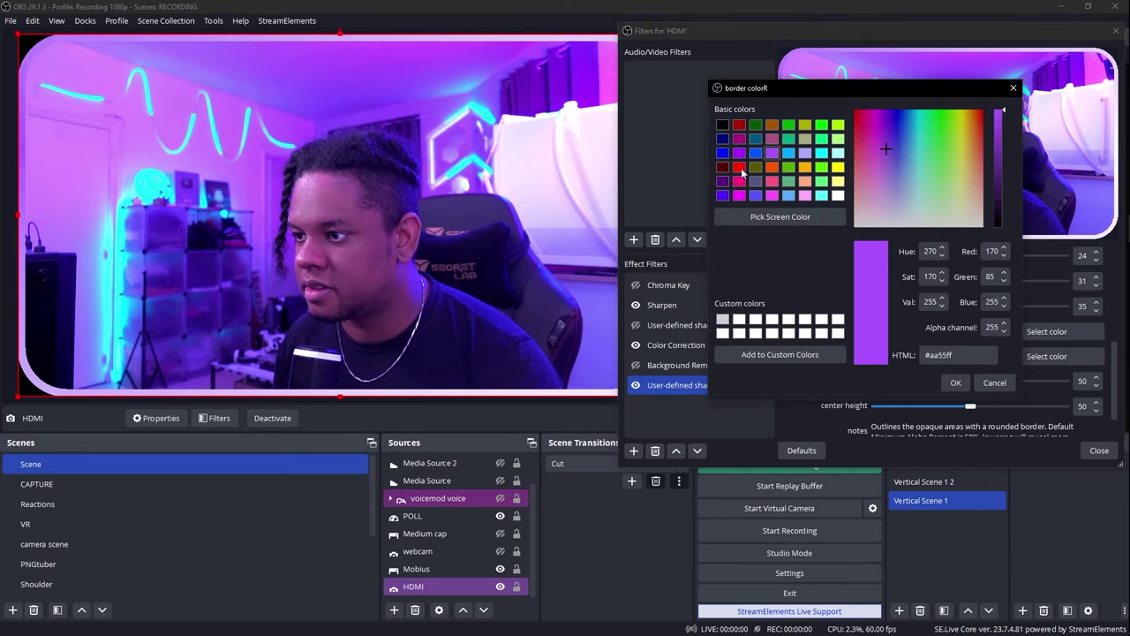
pyautogui.press('Escape')
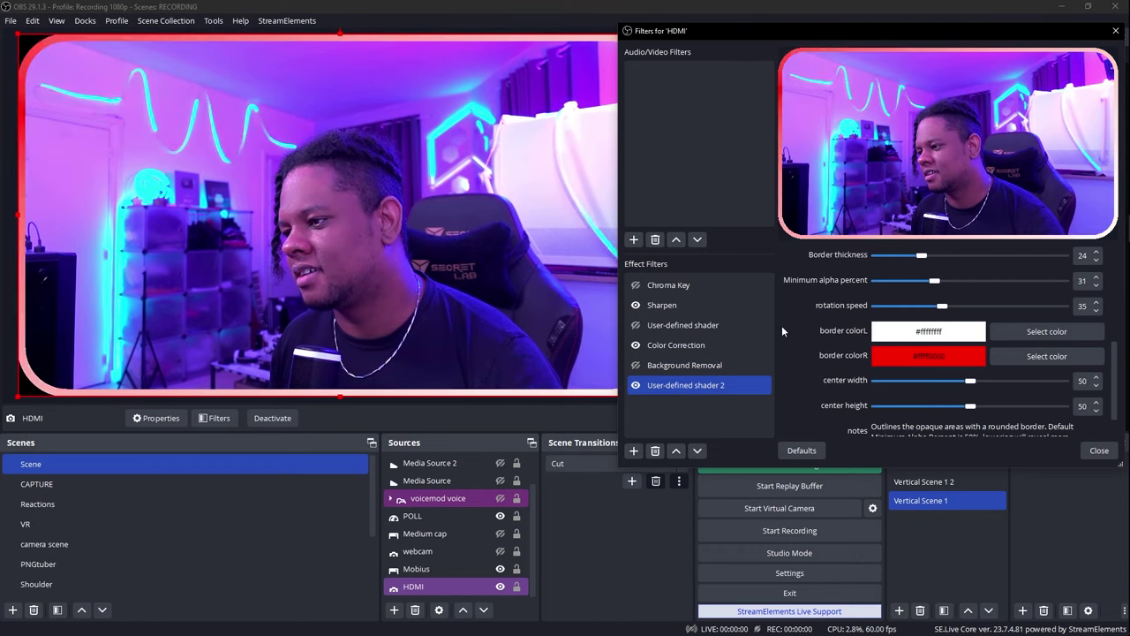
pyautogui.scroll(4, 783, 326)
# - Load scan_line.shader onto the webcam filter
pyautogui.click(1083, 304)
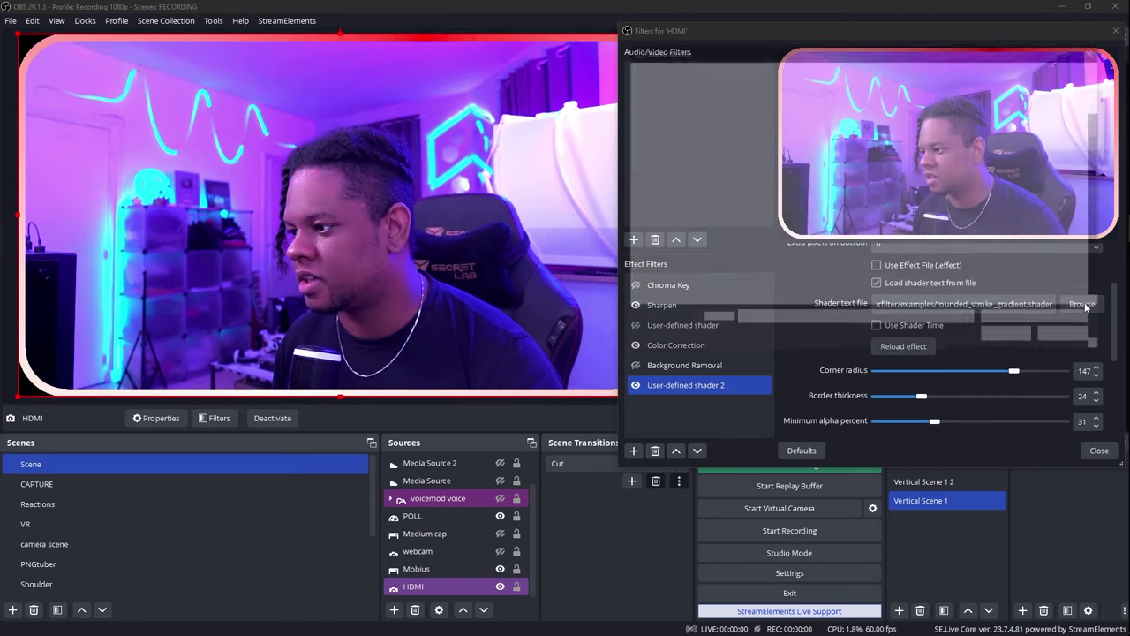
pyautogui.click(768, 265)
pyautogui.doubleClick(778, 267)
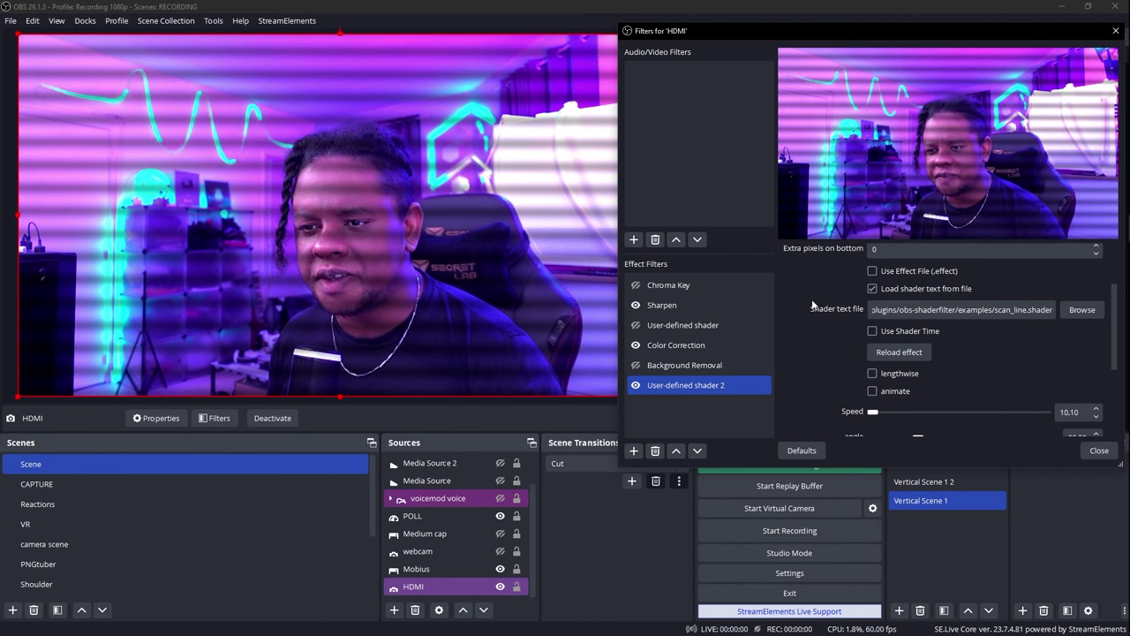
pyautogui.scroll(-3, 814, 304)
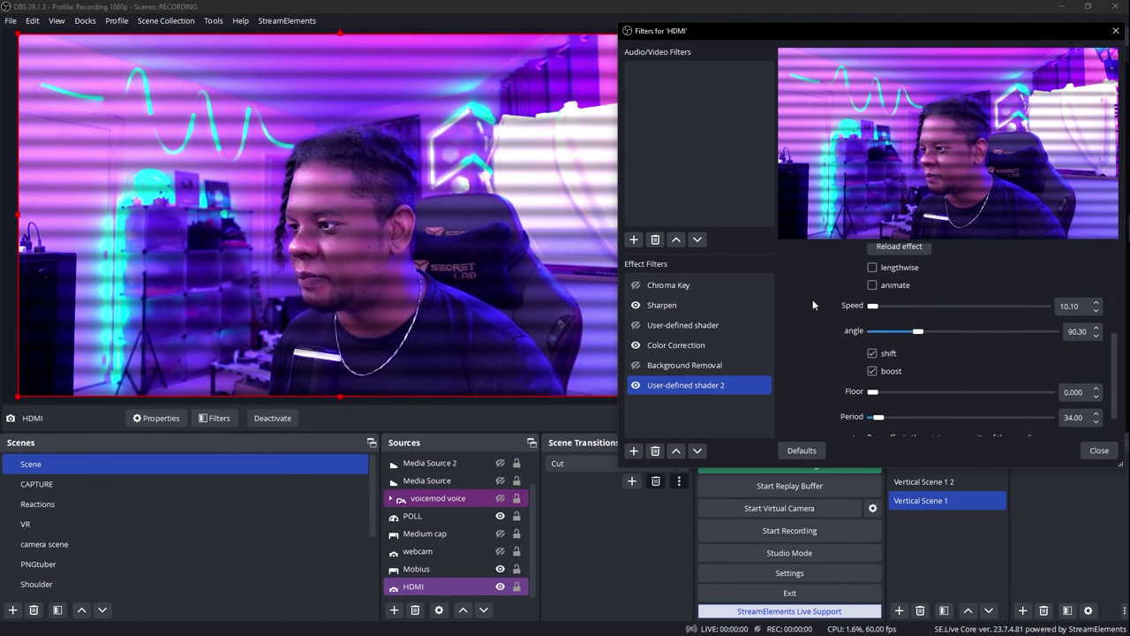
pyautogui.scroll(-1, 812, 305)
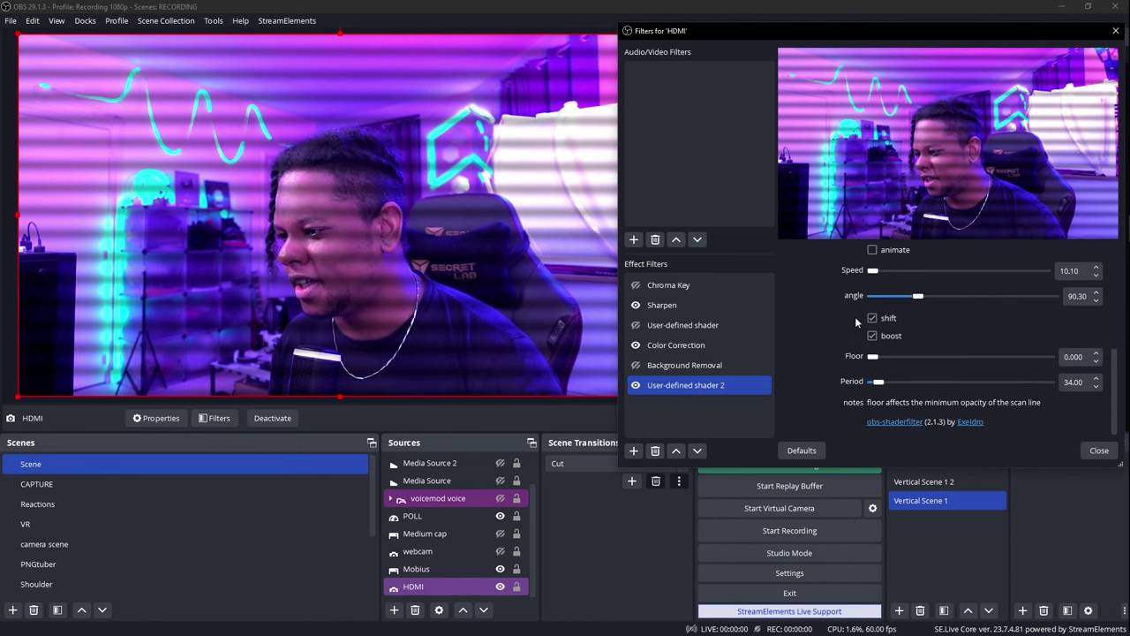
# - Make scan lines denser, keep shift on, enable animate, and raise Speed to 3345
pyautogui.moveTo(878, 386); pyautogui.dragTo(956, 361)
pyautogui.scroll(2, 896, 370)
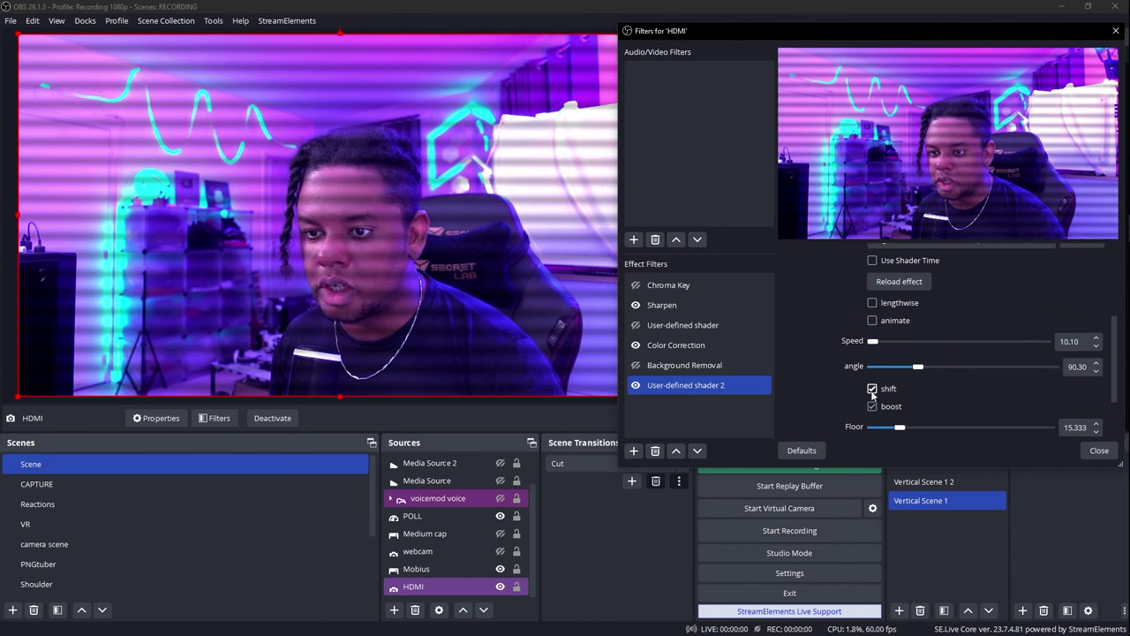
pyautogui.click(871, 388)
pyautogui.click(873, 390)
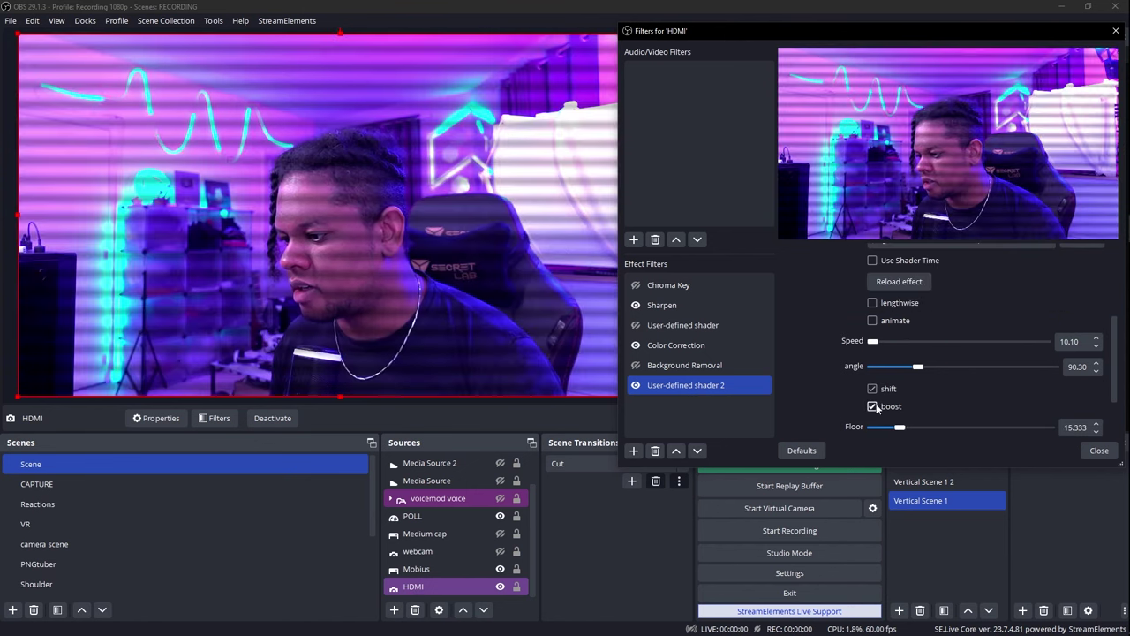
pyautogui.click(871, 320)
pyautogui.moveTo(873, 341); pyautogui.dragTo(935, 342)
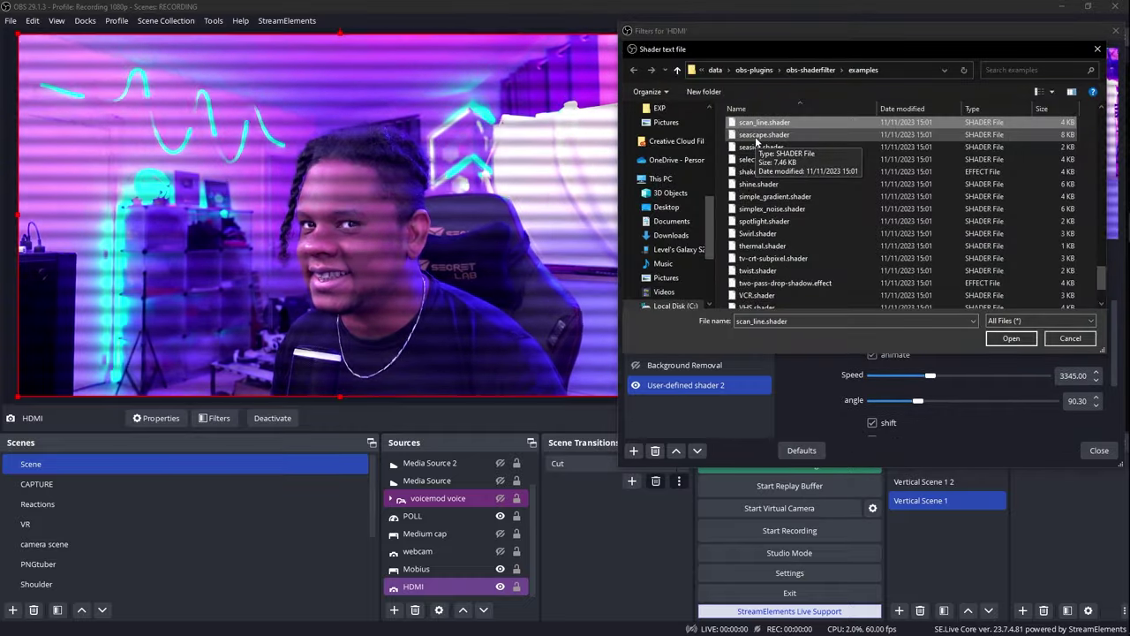
# - Load seascape.shader, lower wave height, set Sea Choppy 9.771, Speed 0.326, Frequency 0.097
pyautogui.doubleClick(755, 136)
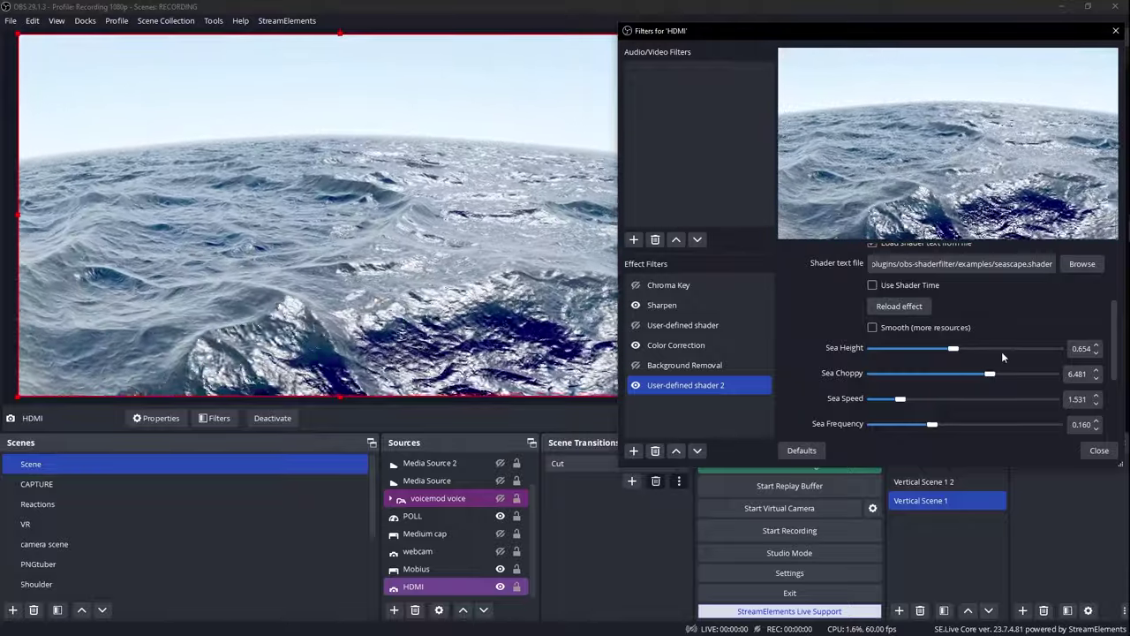
pyautogui.moveTo(953, 350); pyautogui.dragTo(891, 353)
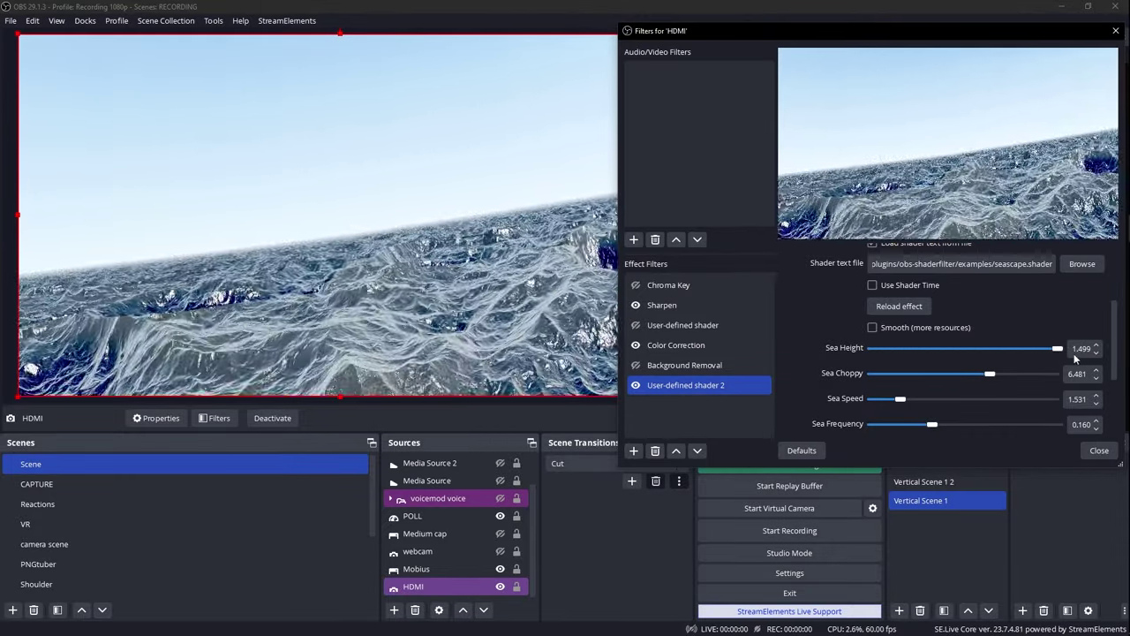
pyautogui.moveTo(1074, 353); pyautogui.dragTo(957, 350)
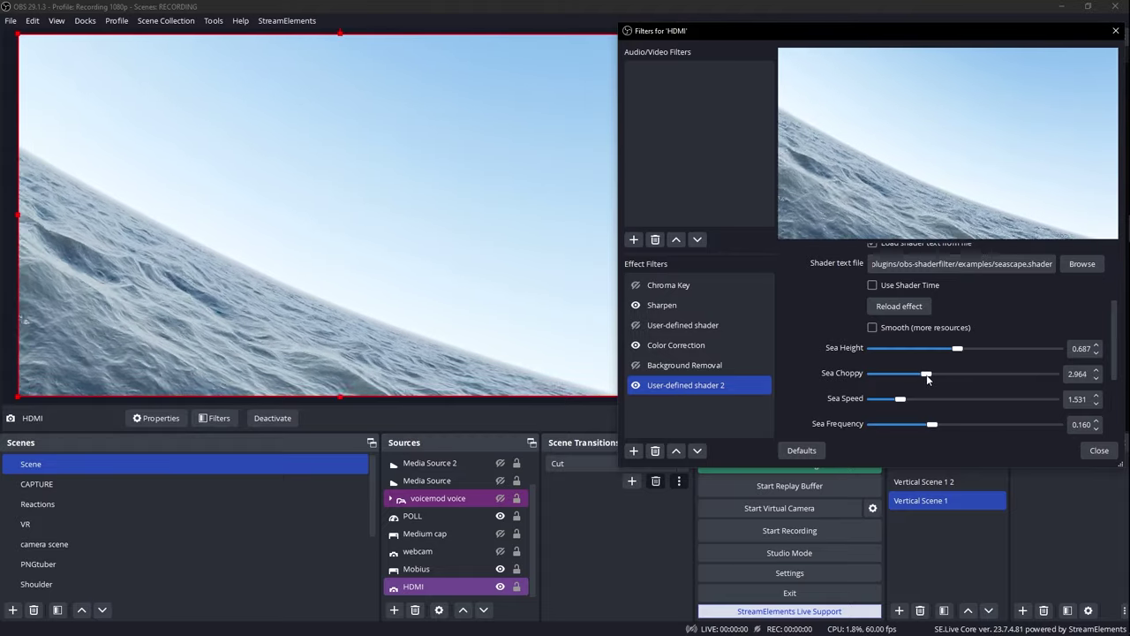
pyautogui.moveTo(875, 374); pyautogui.dragTo(1051, 386)
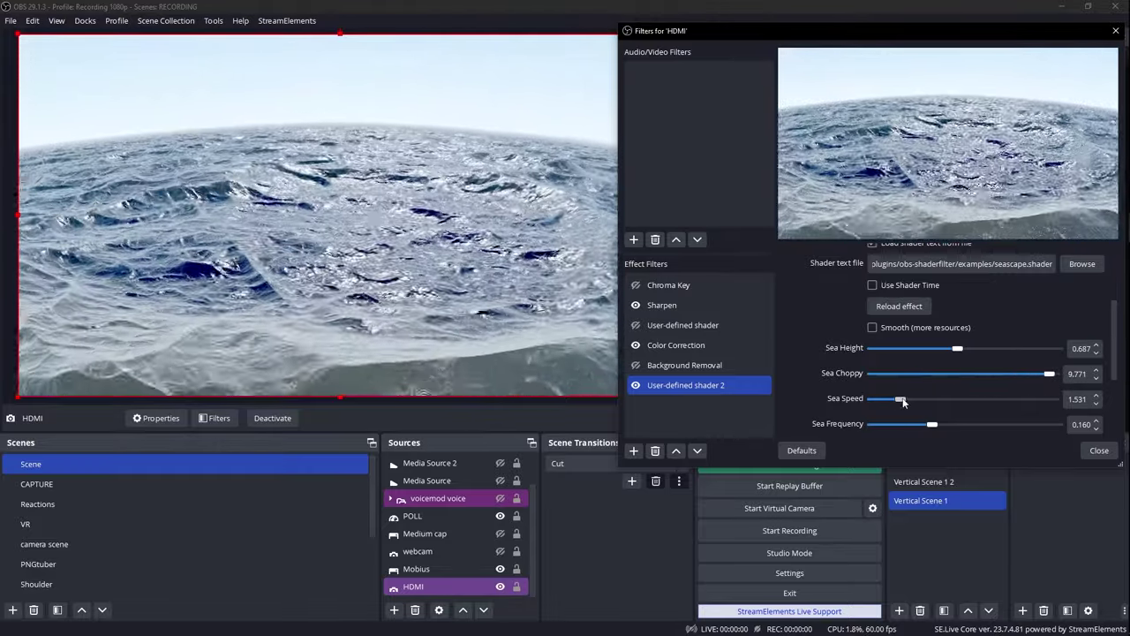
pyautogui.moveTo(900, 399); pyautogui.dragTo(1001, 403)
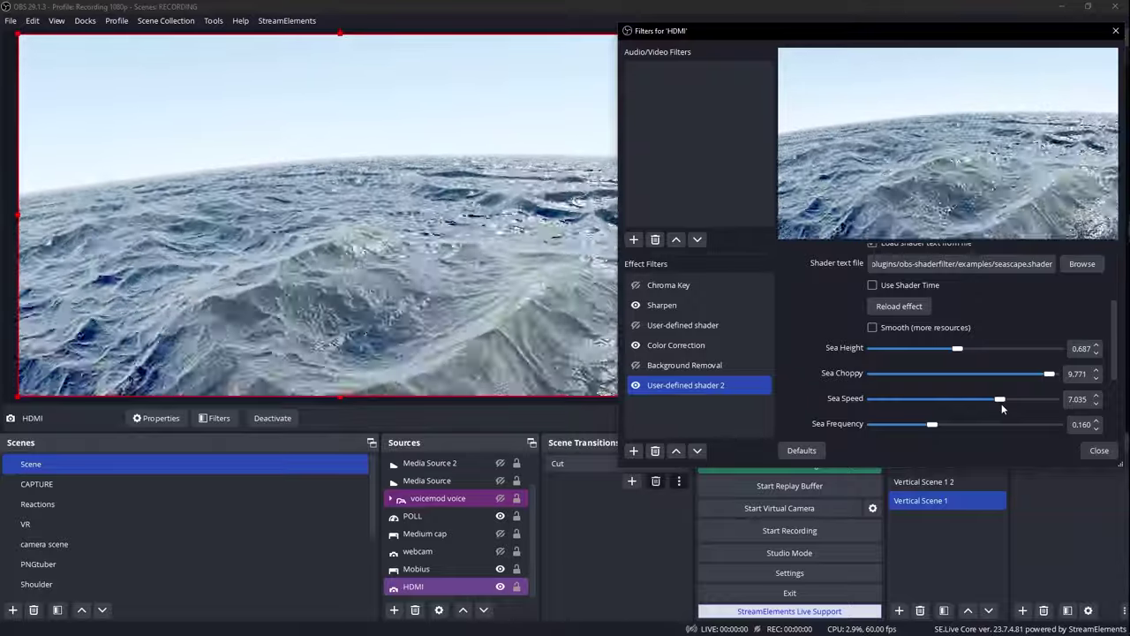
pyautogui.moveTo(1000, 400); pyautogui.dragTo(908, 425)
# - Set the seascape's Sea Base colour to purple #aa00ff
pyautogui.scroll(-3, 989, 320)
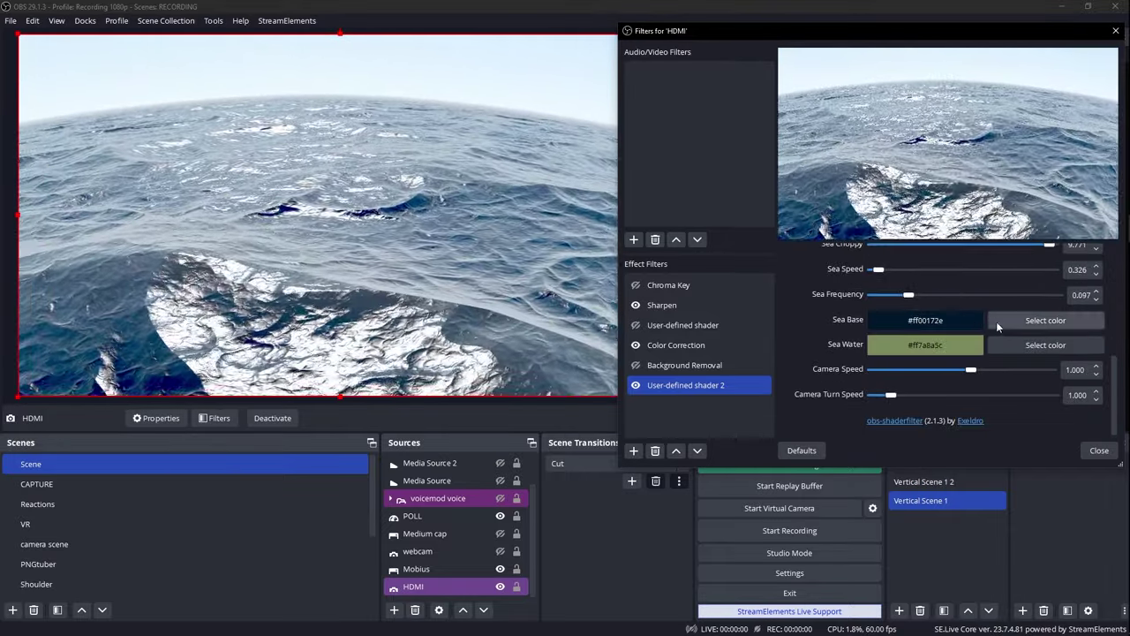
pyautogui.click(1010, 322)
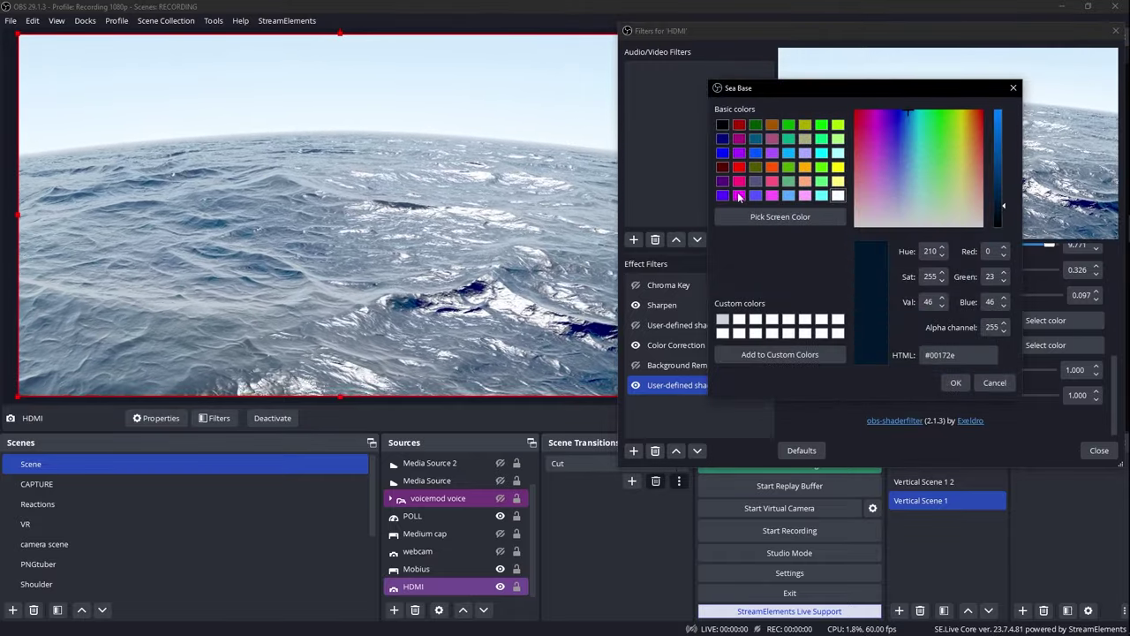
pyautogui.click(740, 152)
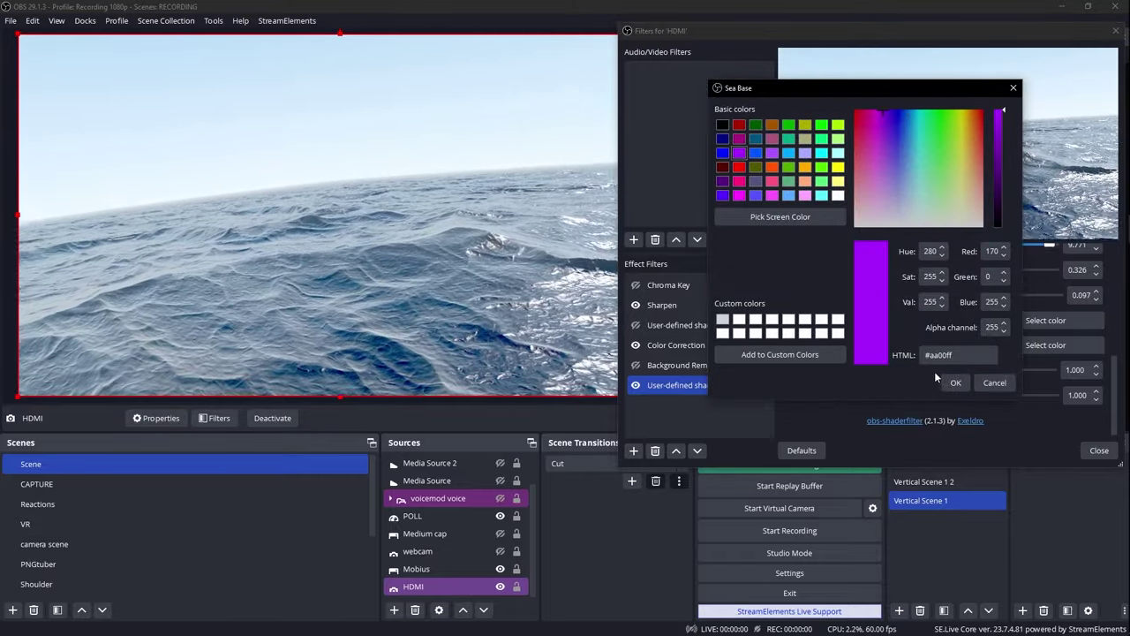
pyautogui.click(957, 383)
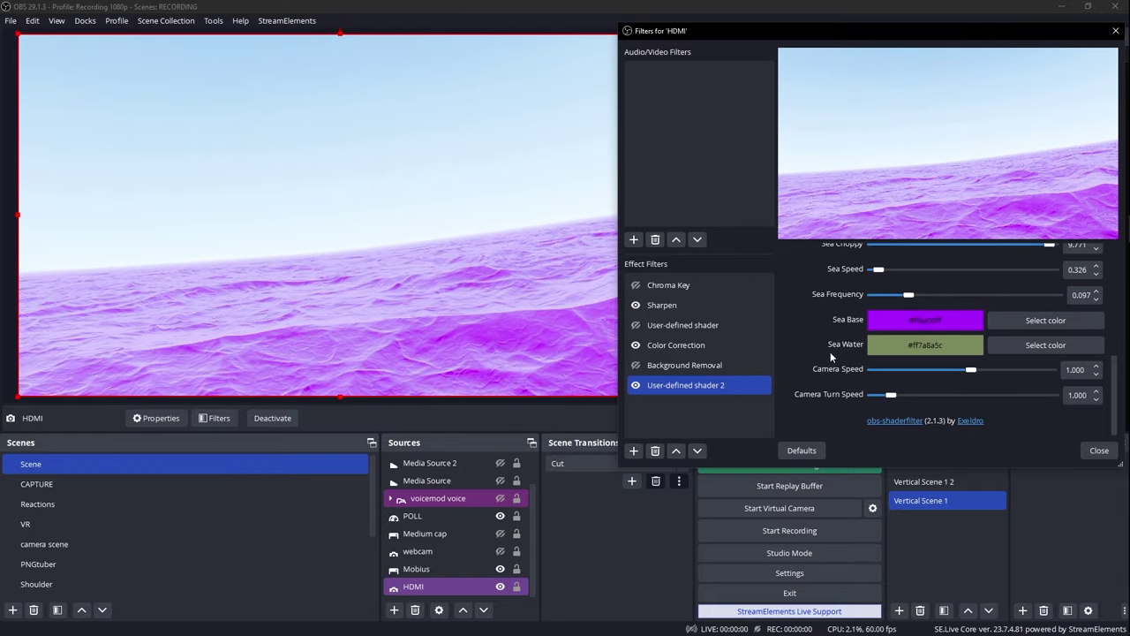
# - Set Camera Speed to 8.811 and Camera Turn Speed to 0.000
pyautogui.moveTo(976, 374); pyautogui.dragTo(1043, 374)
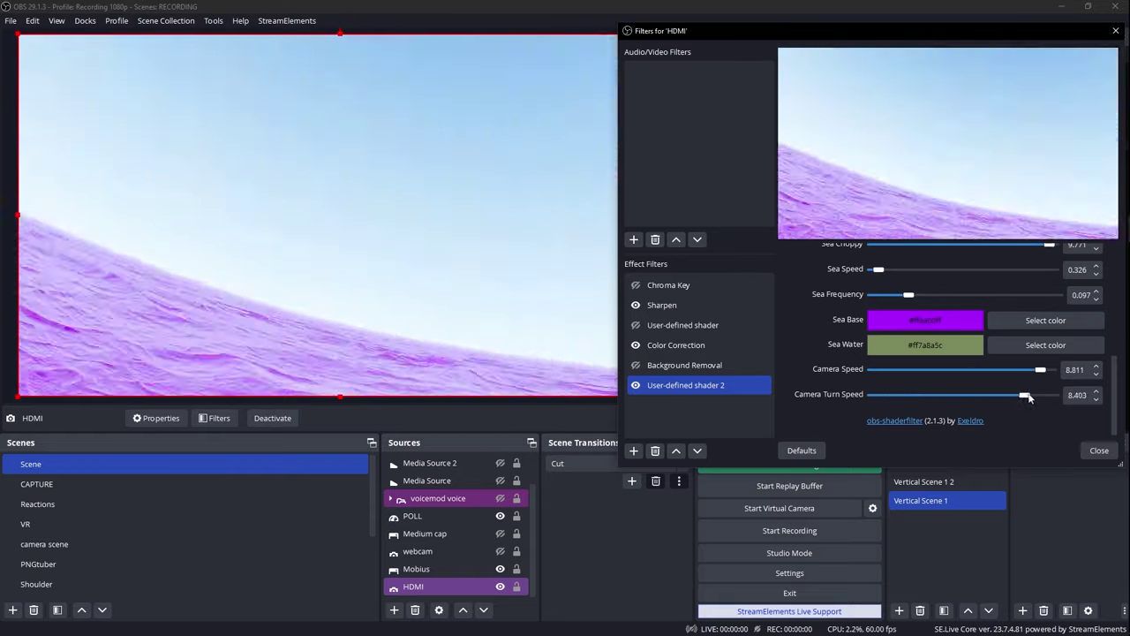
pyautogui.moveTo(891, 394); pyautogui.dragTo(1053, 394)
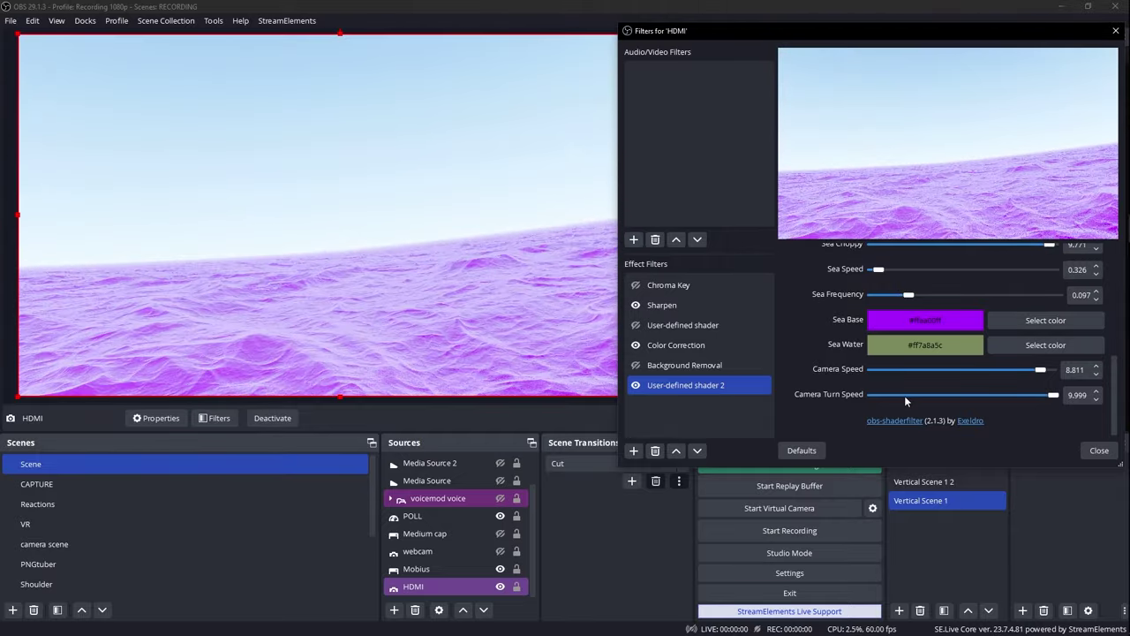
pyautogui.moveTo(904, 395); pyautogui.dragTo(866, 396)
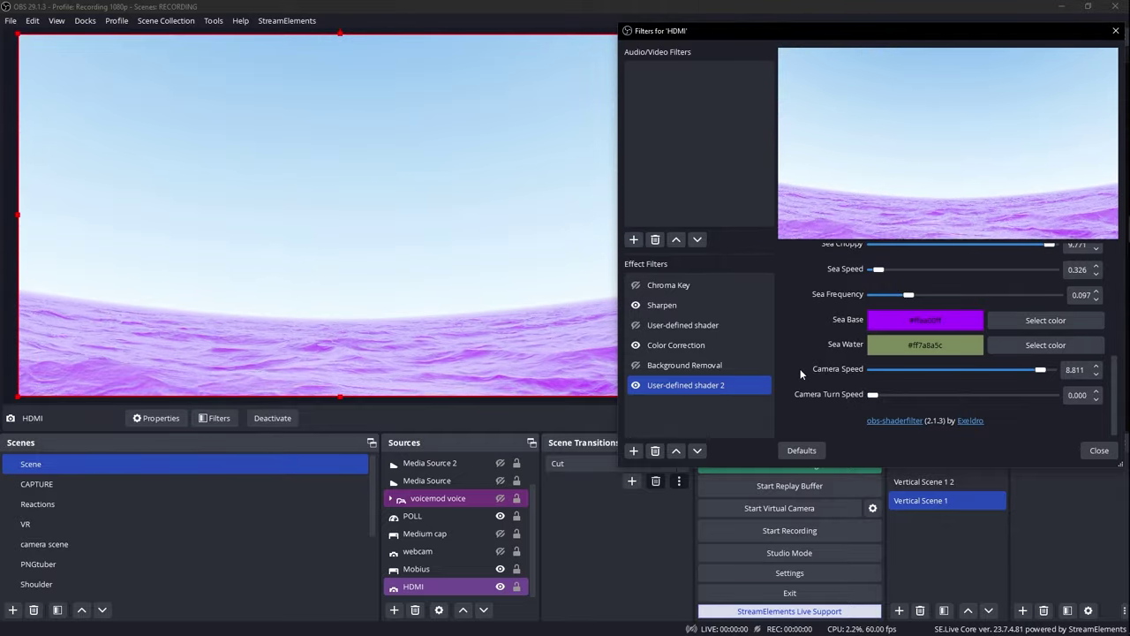
# - Load seasick.shader and lower its amplitude to 0.095 for a gentle wobble
pyautogui.scroll(2, 818, 335)
pyautogui.click(818, 336)
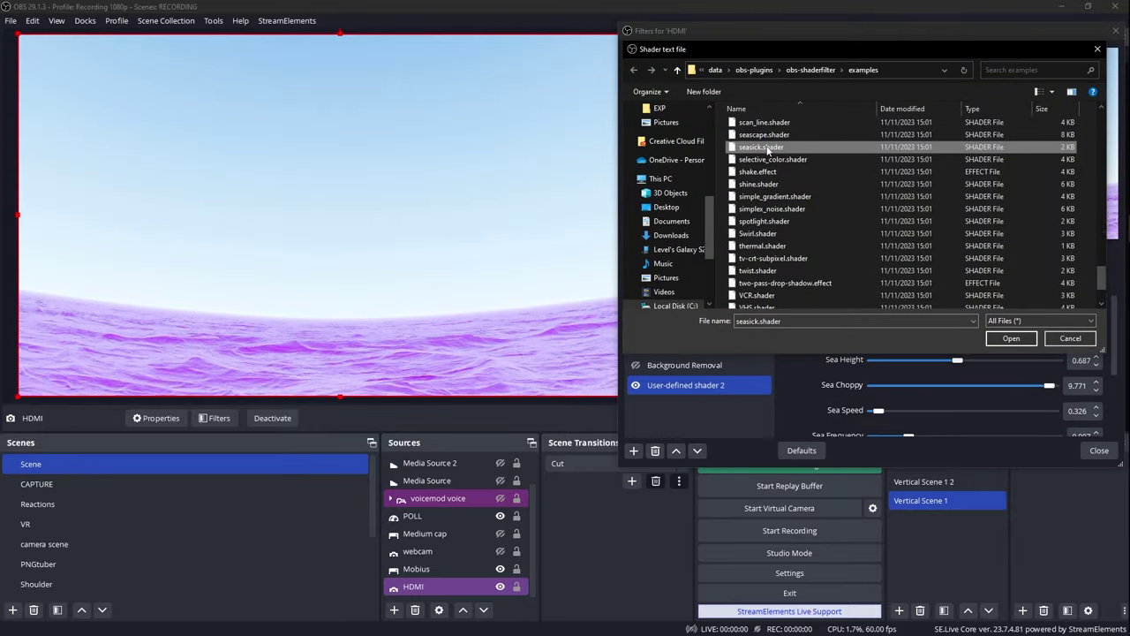
pyautogui.doubleClick(764, 148)
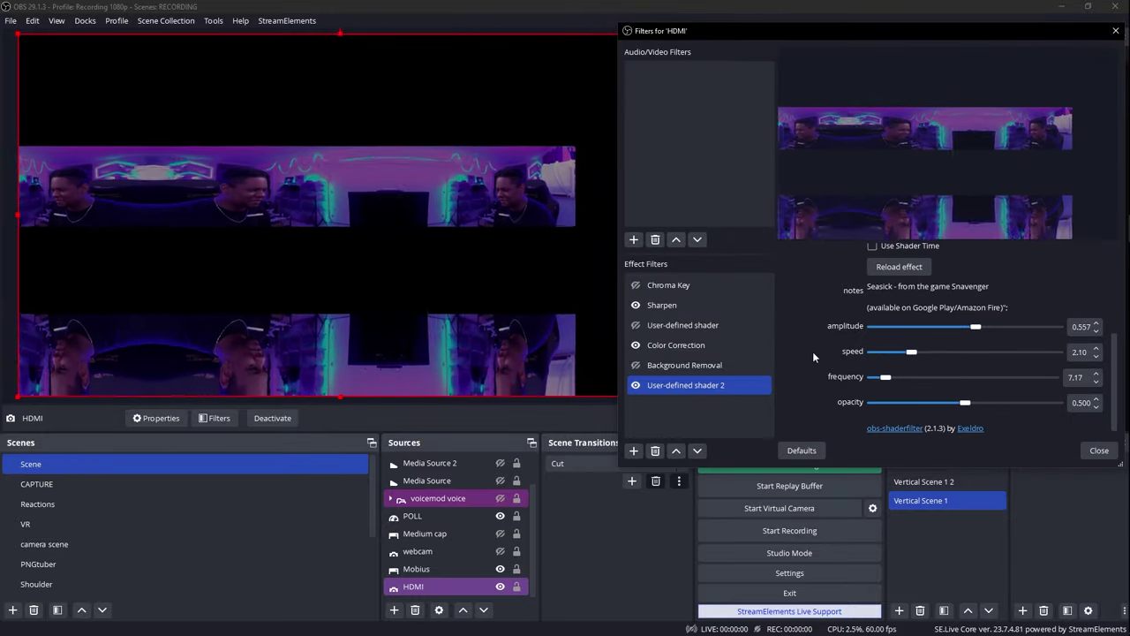
pyautogui.scroll(2, 813, 351)
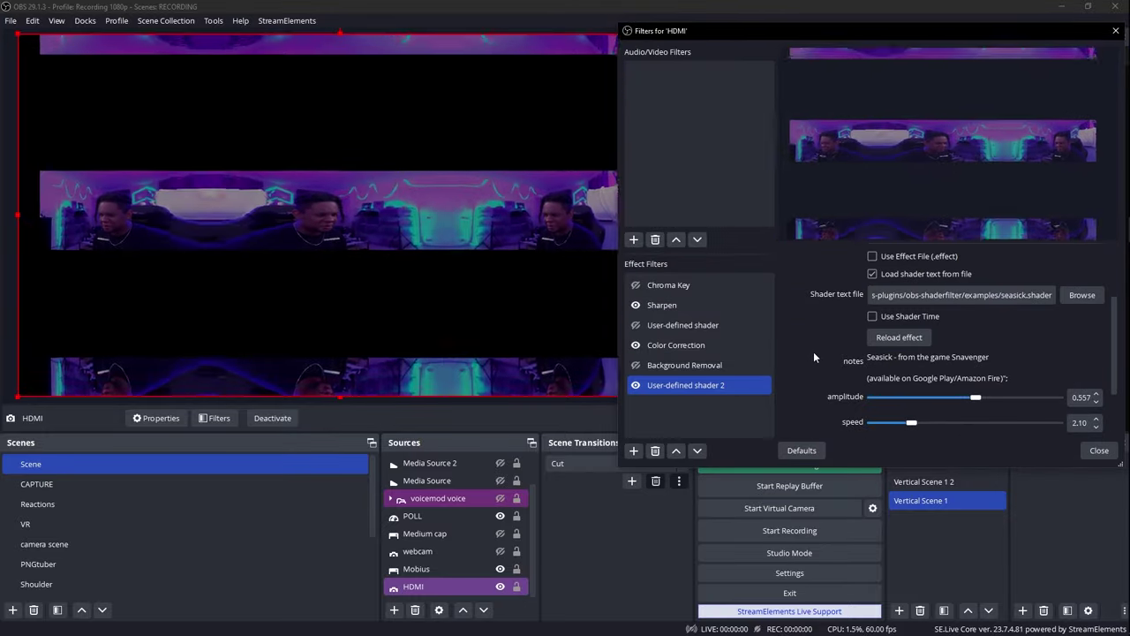
pyautogui.scroll(-2, 815, 357)
pyautogui.moveTo(976, 318); pyautogui.dragTo(890, 318)
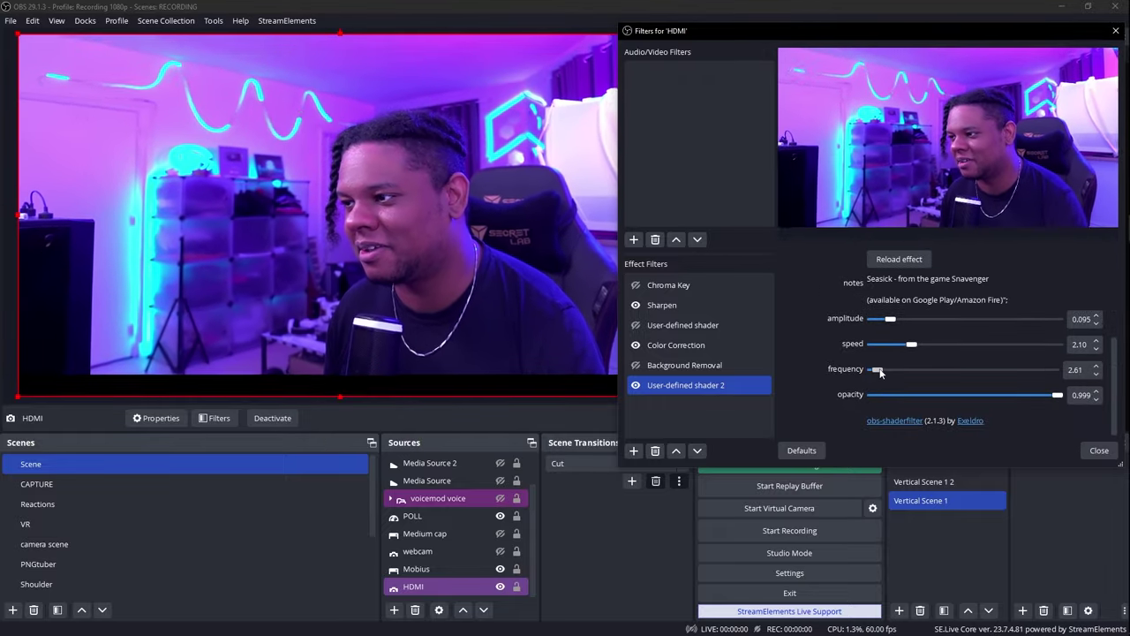
pyautogui.scroll(2, 824, 349)
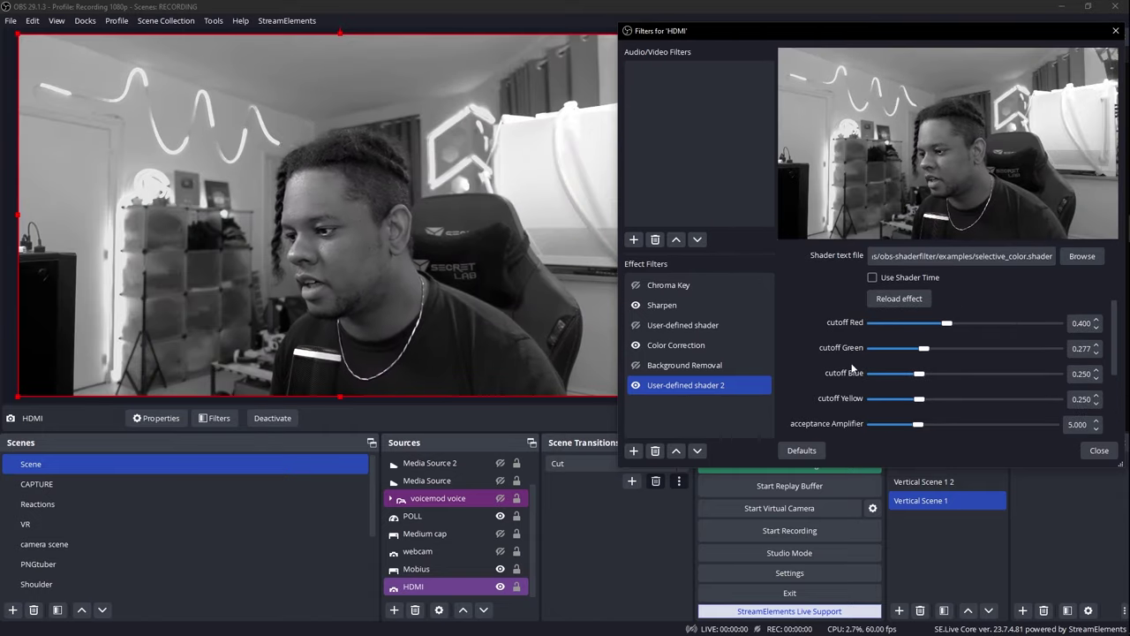
# - Adjust the colour cutoffs, yellow cutoff to about 0.477, and toggle the blue tones
pyautogui.scroll(-4, 790, 353)
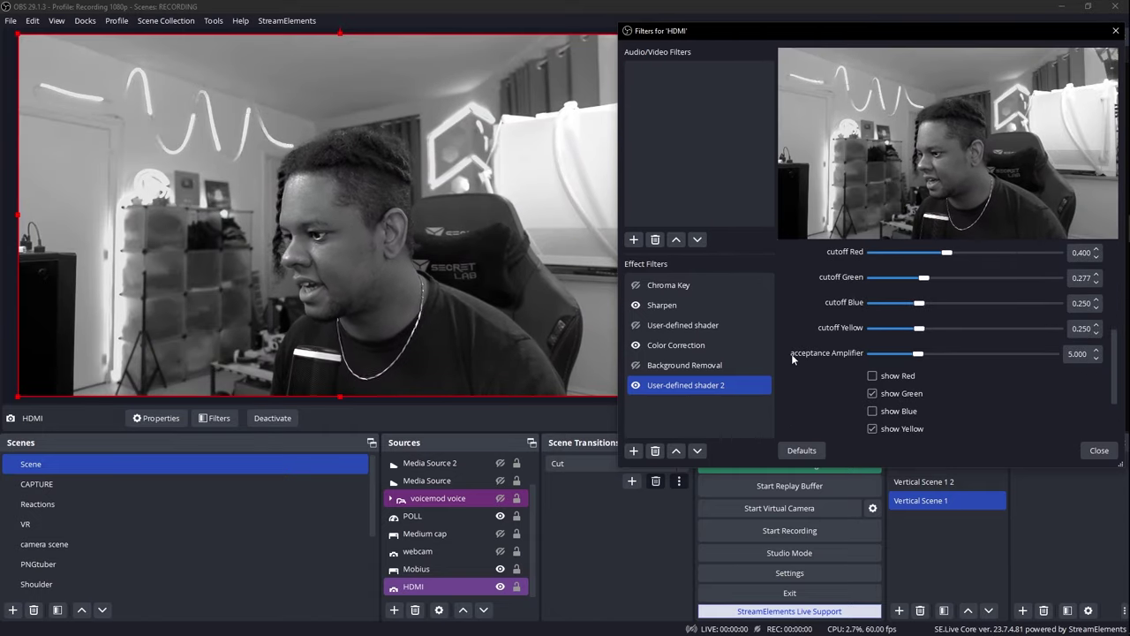
pyautogui.scroll(1, 792, 353)
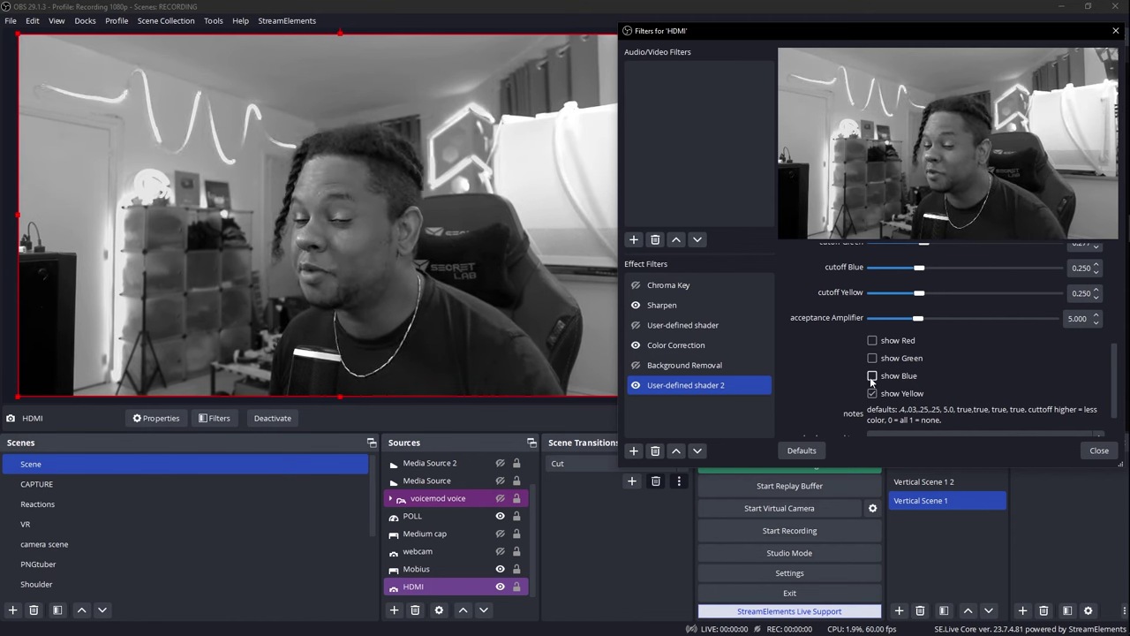
pyautogui.click(871, 376)
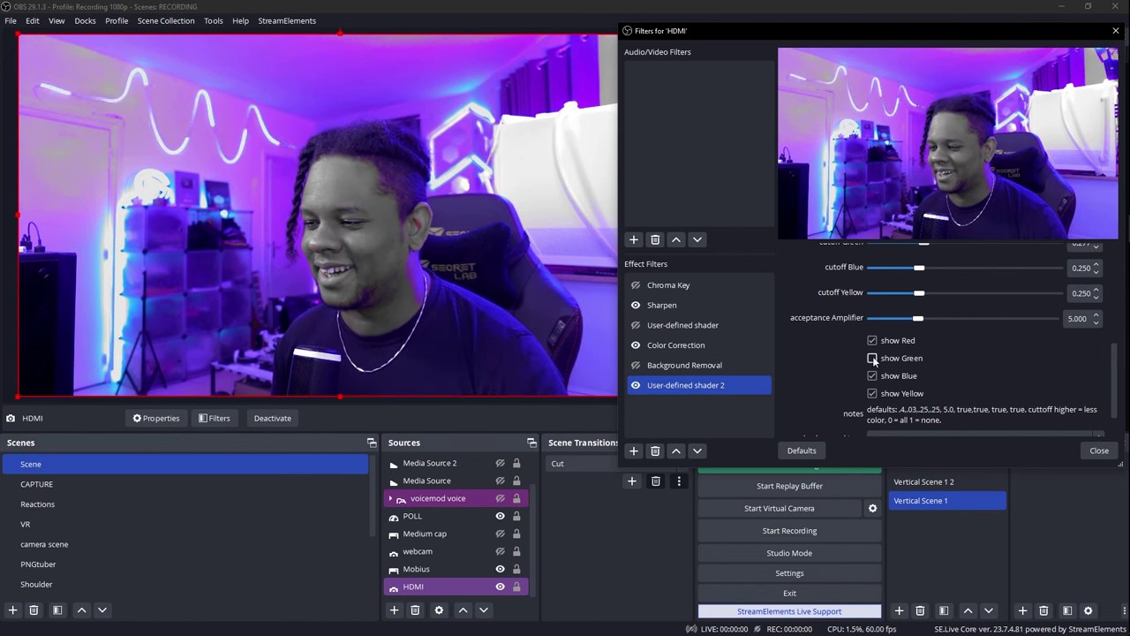
pyautogui.scroll(4, 814, 354)
pyautogui.scroll(-1, 842, 350)
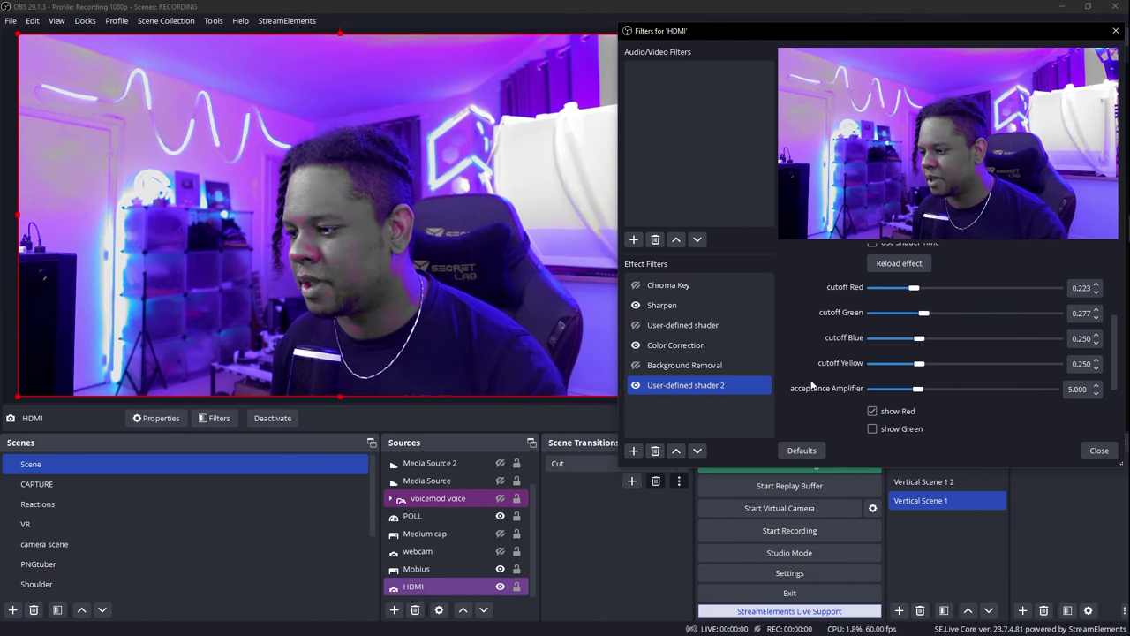
pyautogui.scroll(-2, 875, 367)
pyautogui.scroll(2, 875, 367)
pyautogui.moveTo(919, 362); pyautogui.dragTo(853, 342)
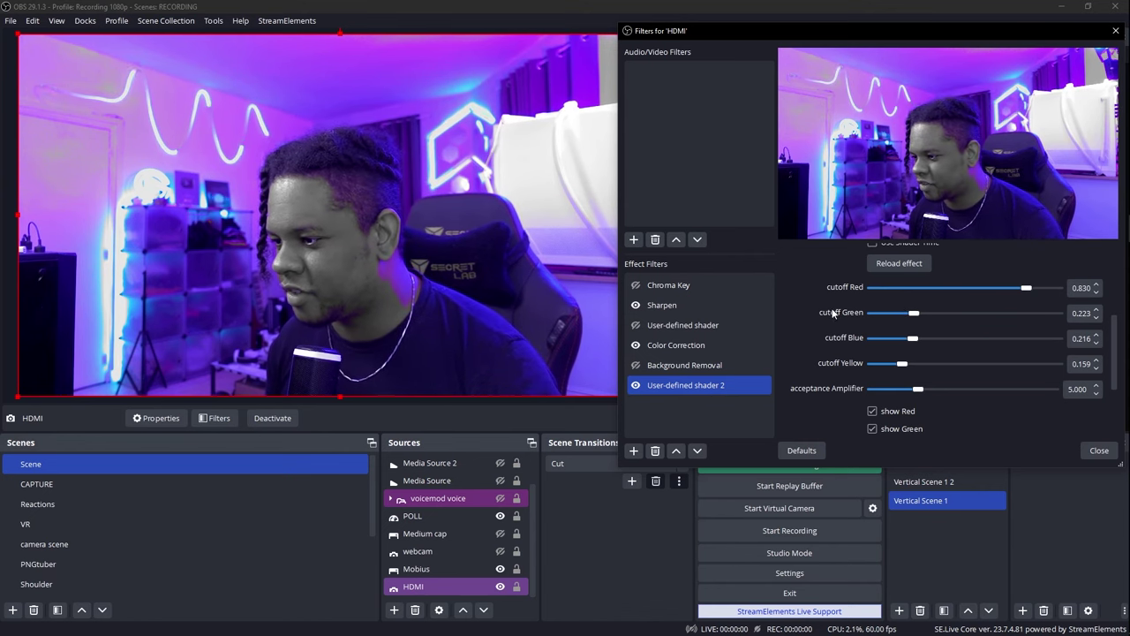
pyautogui.scroll(-2, 845, 310)
pyautogui.click(873, 375)
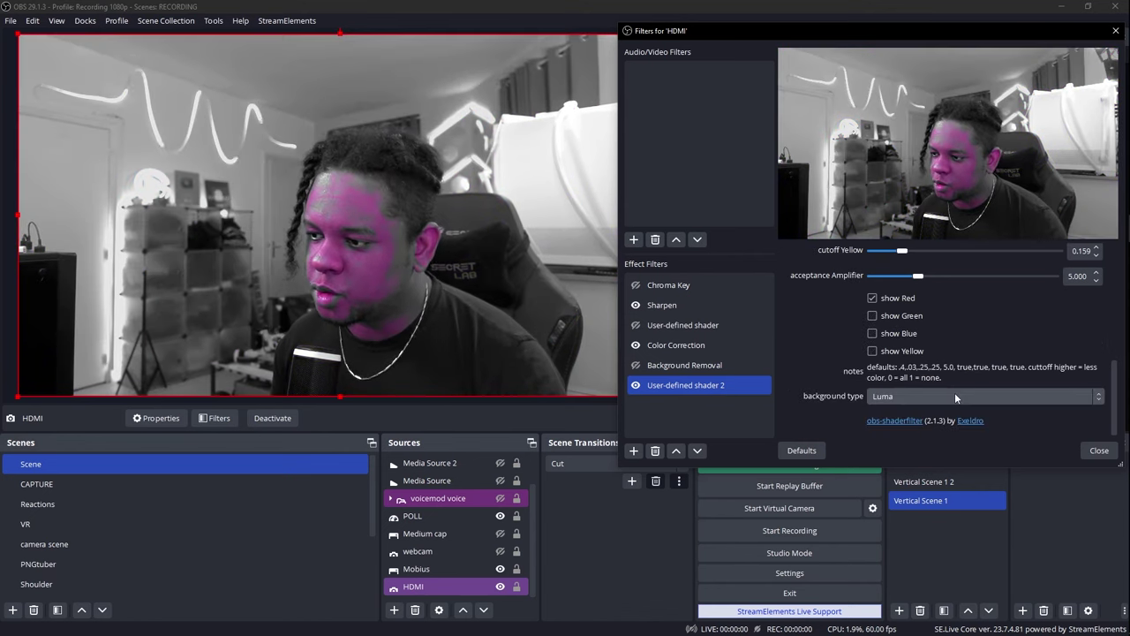
# - Set the background type to Black
pyautogui.click(954, 393)
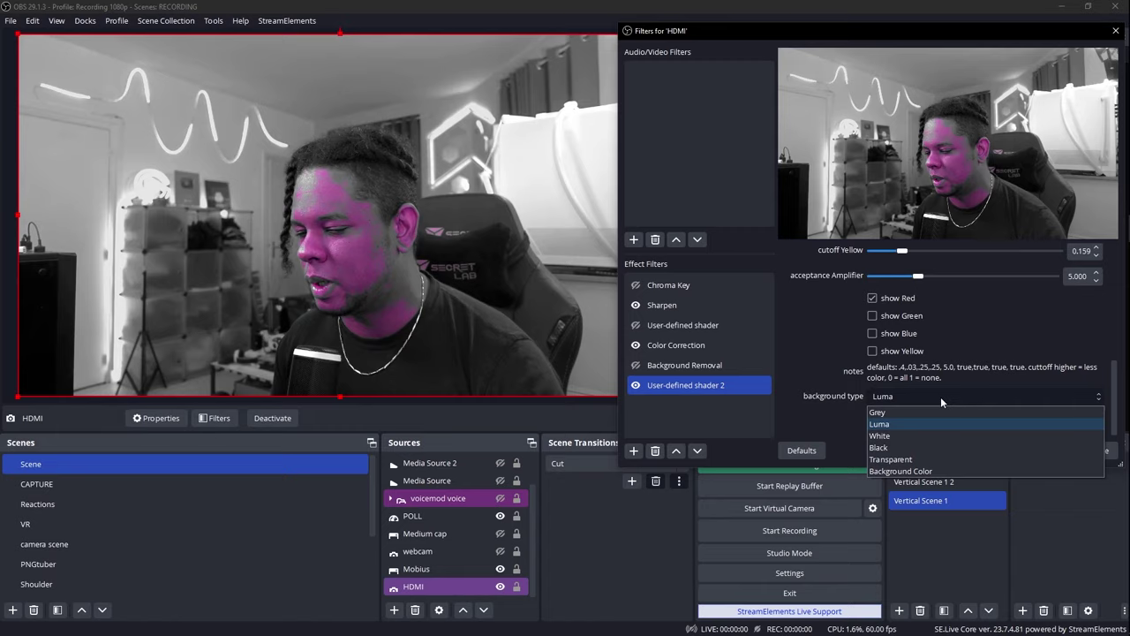
pyautogui.click(921, 447)
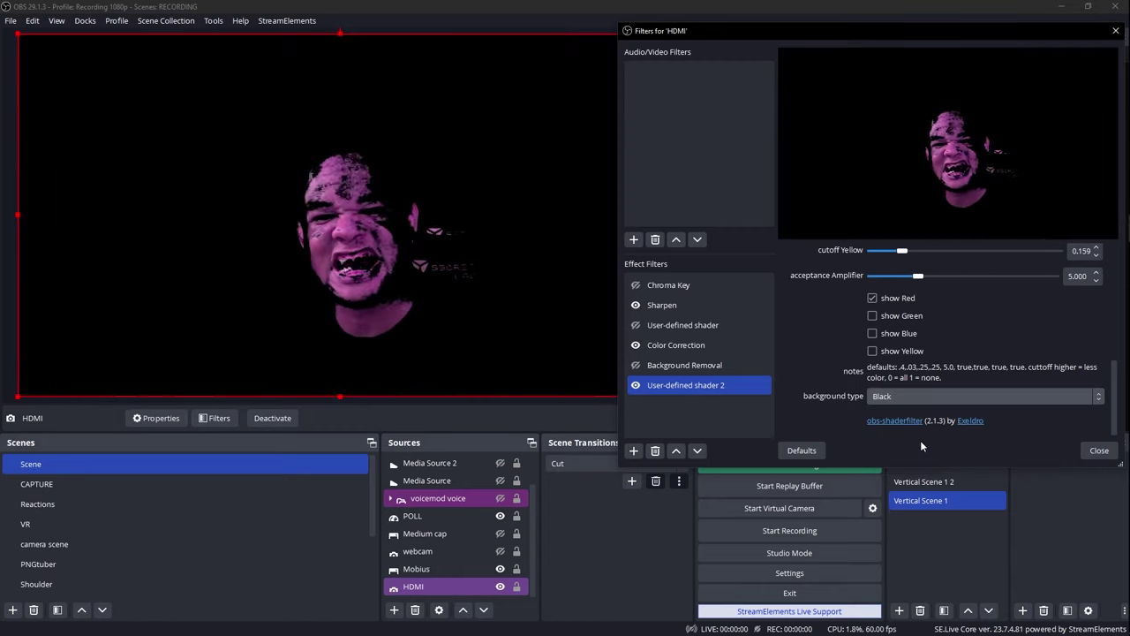
pyautogui.click(933, 397)
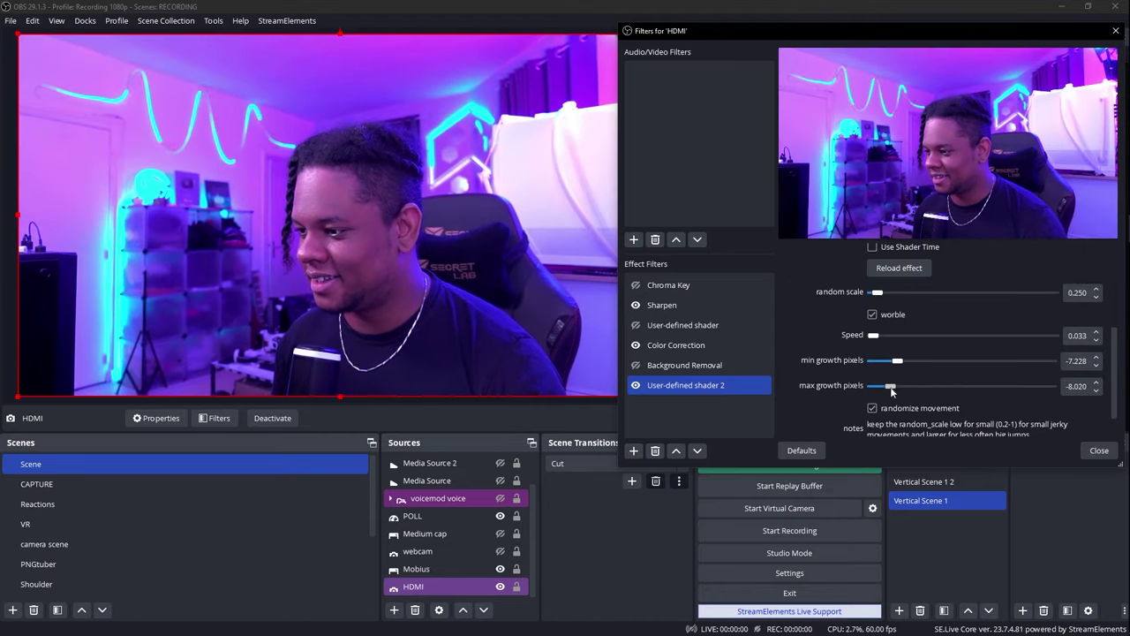
# - Set growth to -7.954–7.029, Speed 0.391, random scale 4.136, with worble turned off
pyautogui.moveTo(892, 391); pyautogui.dragTo(1024, 386)
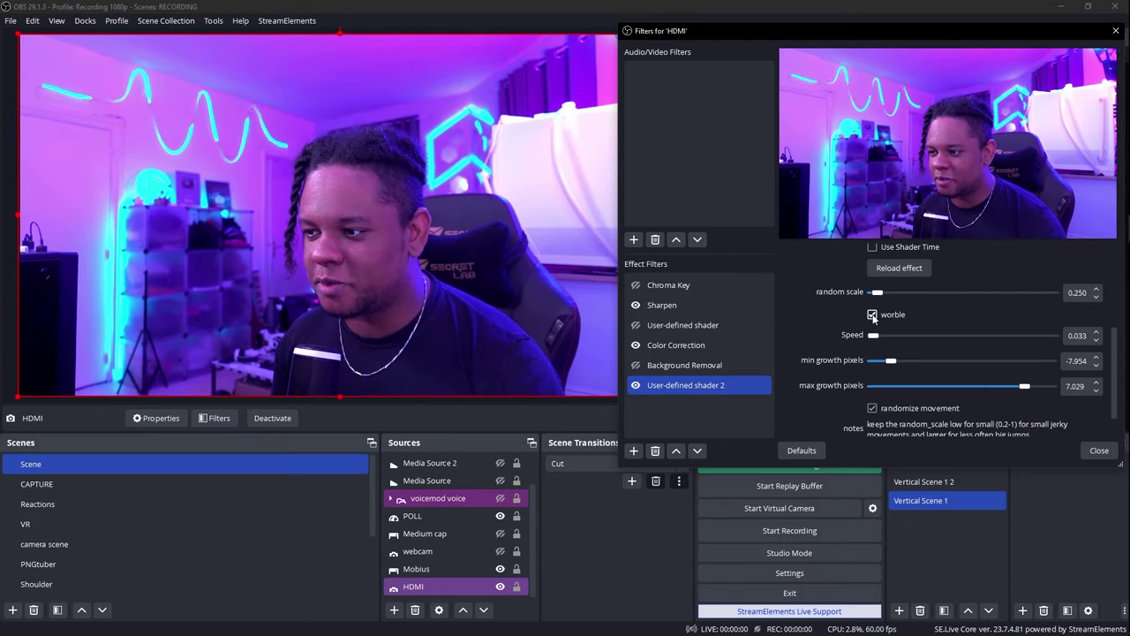
pyautogui.click(873, 316)
pyautogui.moveTo(875, 340)
pyautogui.mouseDown()
pyautogui.moveTo(964, 341)
pyautogui.moveTo(880, 339)
pyautogui.mouseUp()
pyautogui.moveTo(877, 293); pyautogui.dragTo(948, 294)
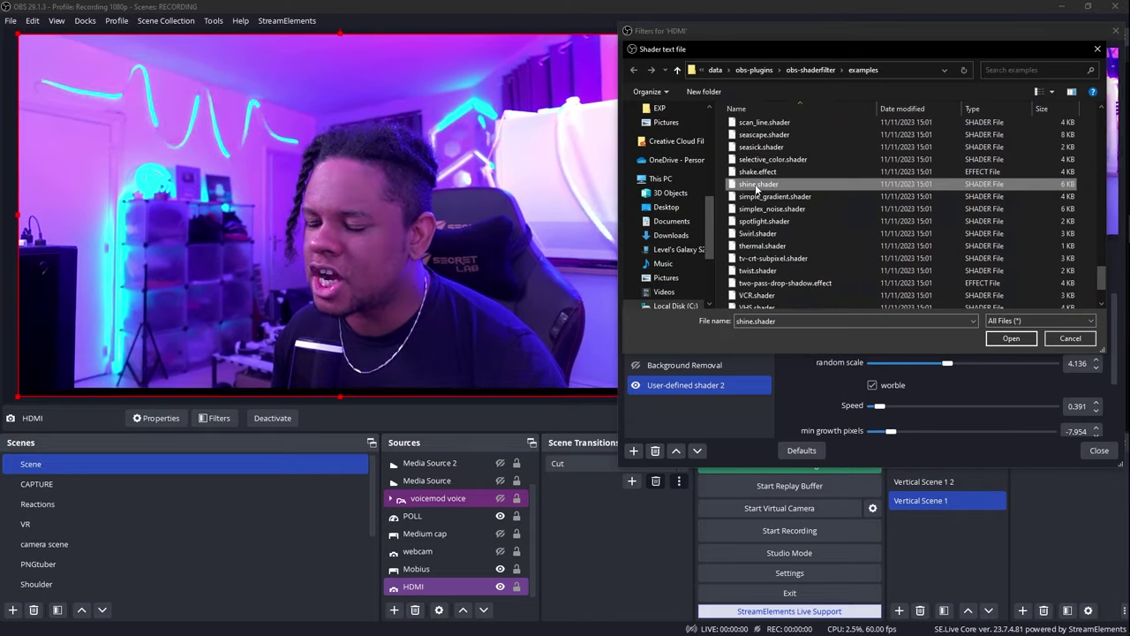
# - Load shine.shader and turn on reverse and the glitch effect
pyautogui.doubleClick(755, 184)
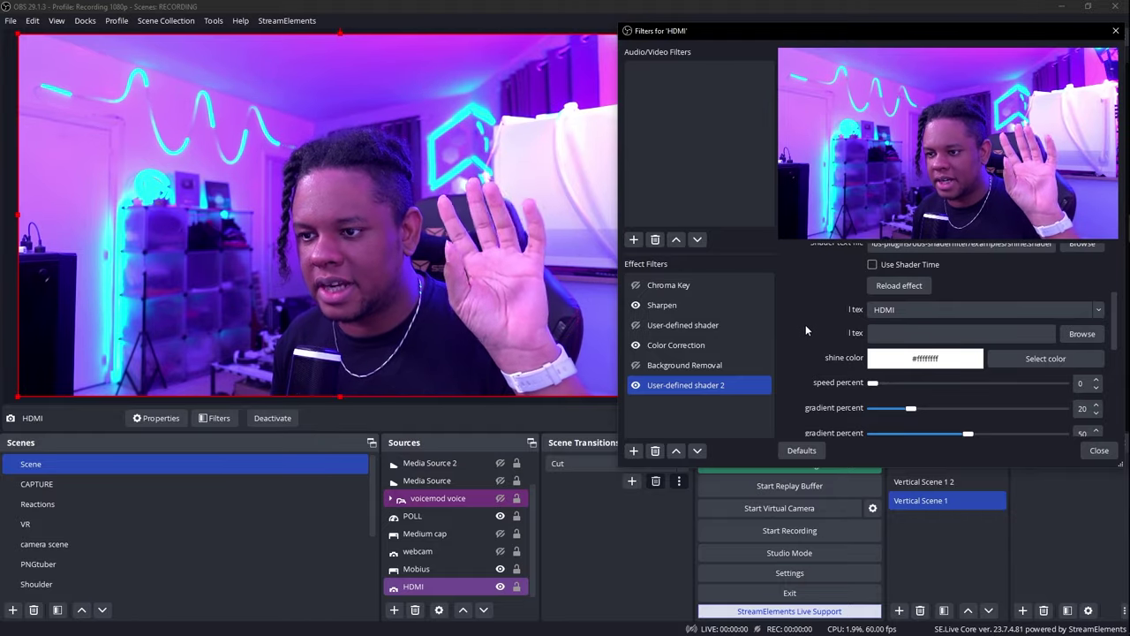
pyautogui.scroll(-3, 781, 319)
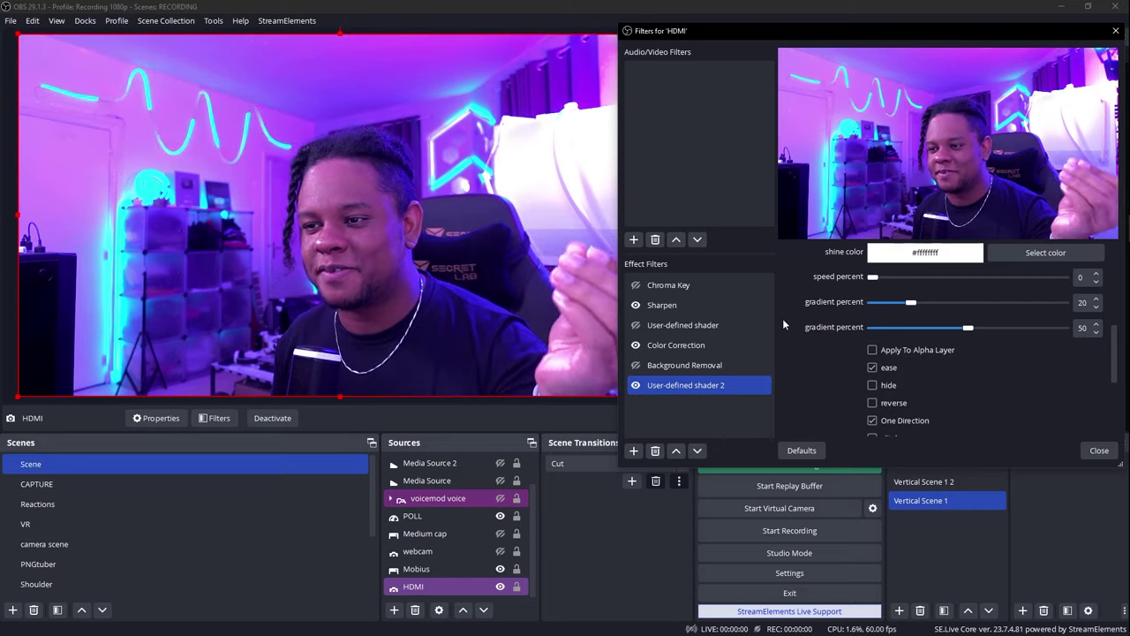
pyautogui.scroll(-1, 795, 322)
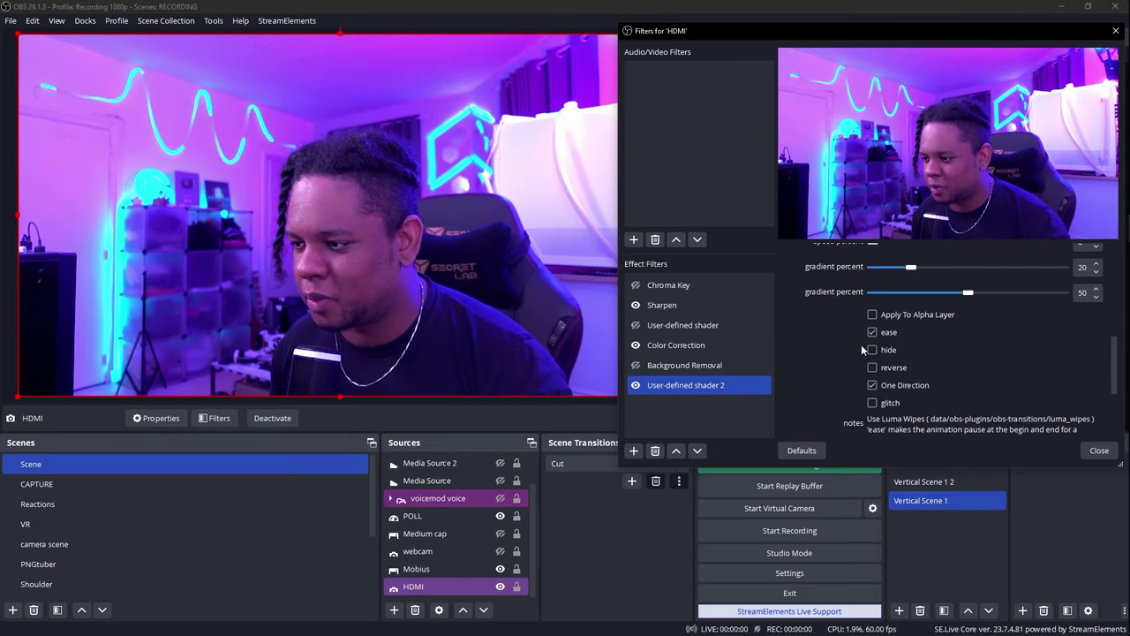
pyautogui.click(873, 368)
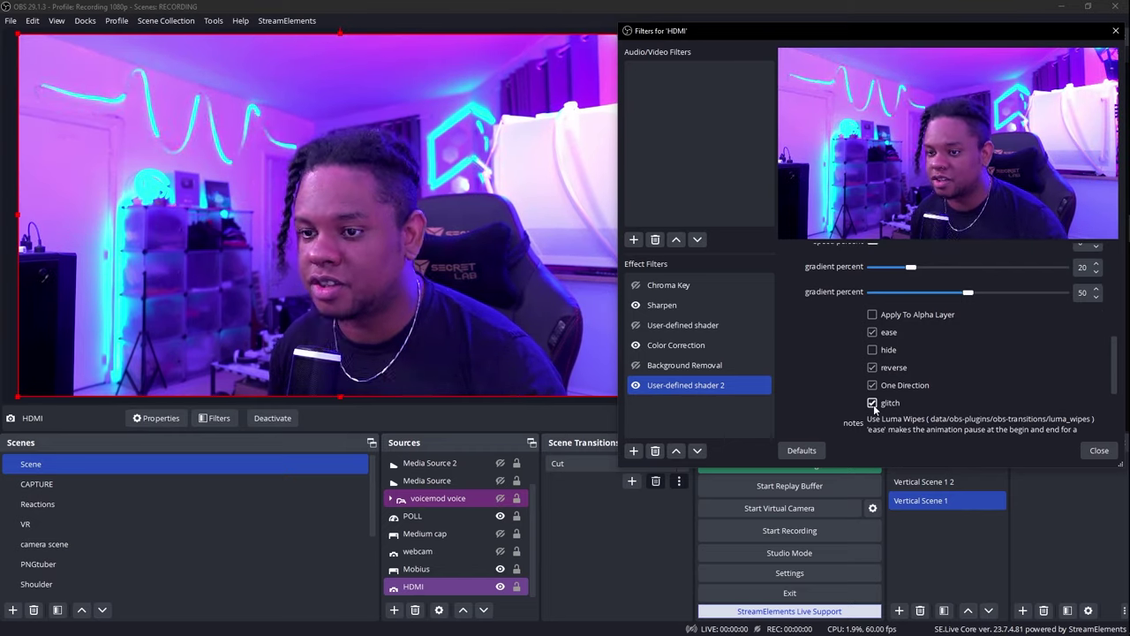
pyautogui.click(872, 404)
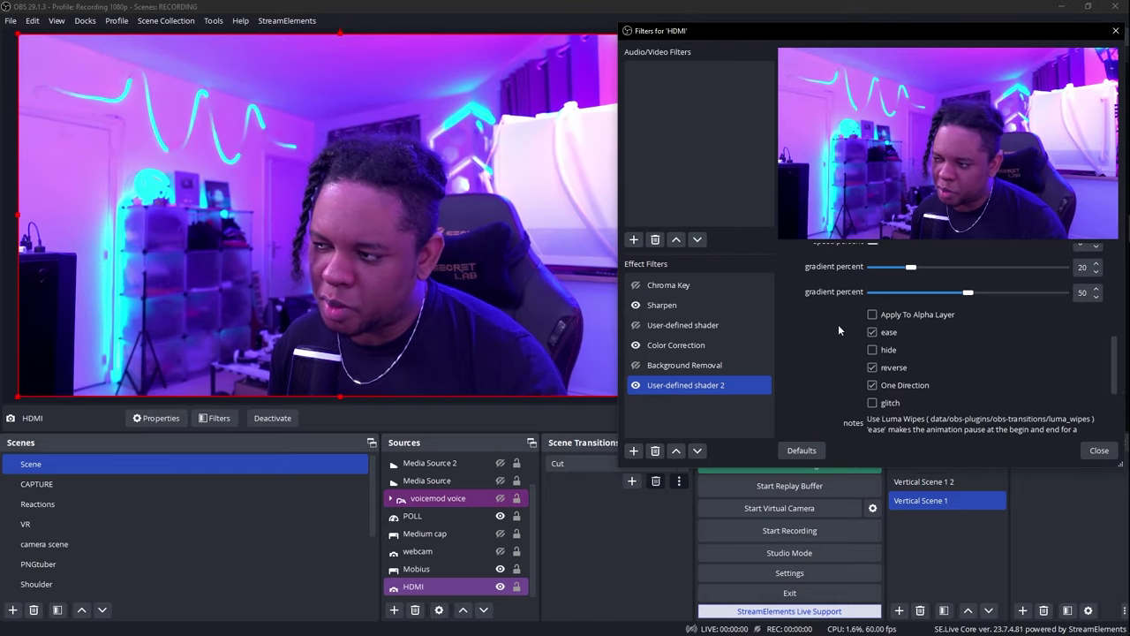
pyautogui.scroll(-3, 839, 325)
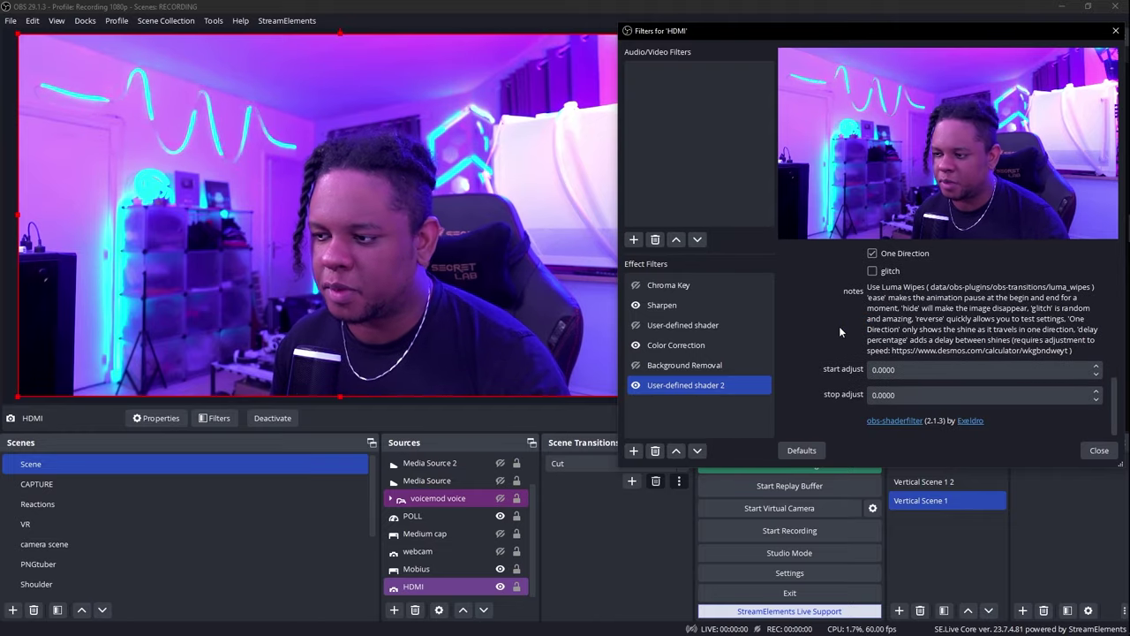
pyautogui.scroll(10, 839, 326)
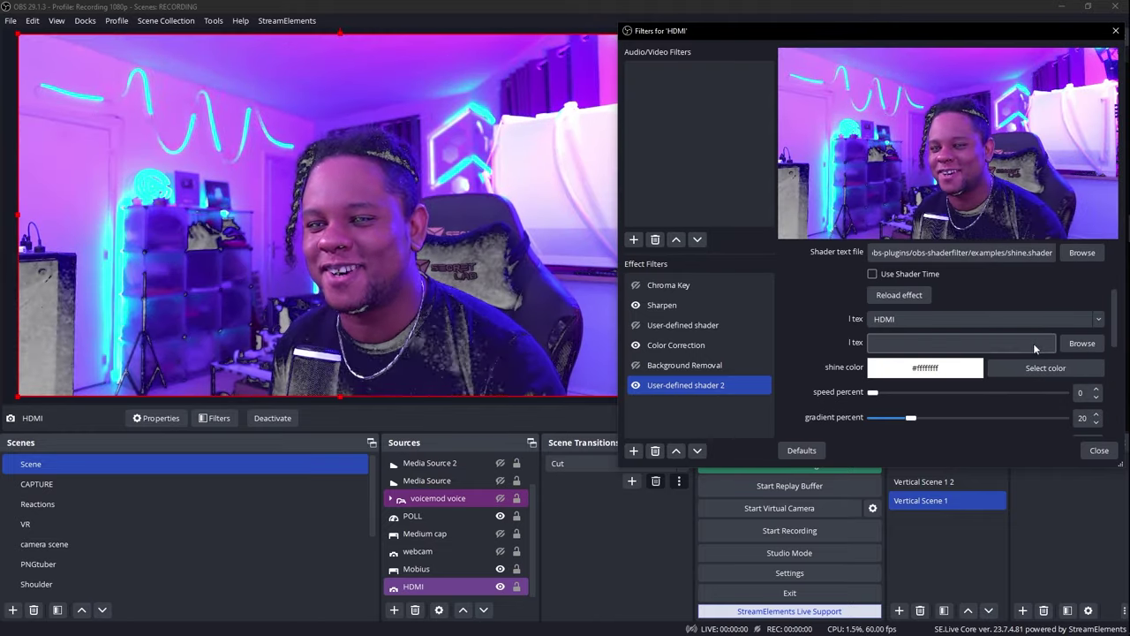
pyautogui.scroll(3, 1033, 342)
# - Load simple_gradient.shader and lower its alpha so the webcam shows through
pyautogui.click(1082, 358)
pyautogui.click(777, 198)
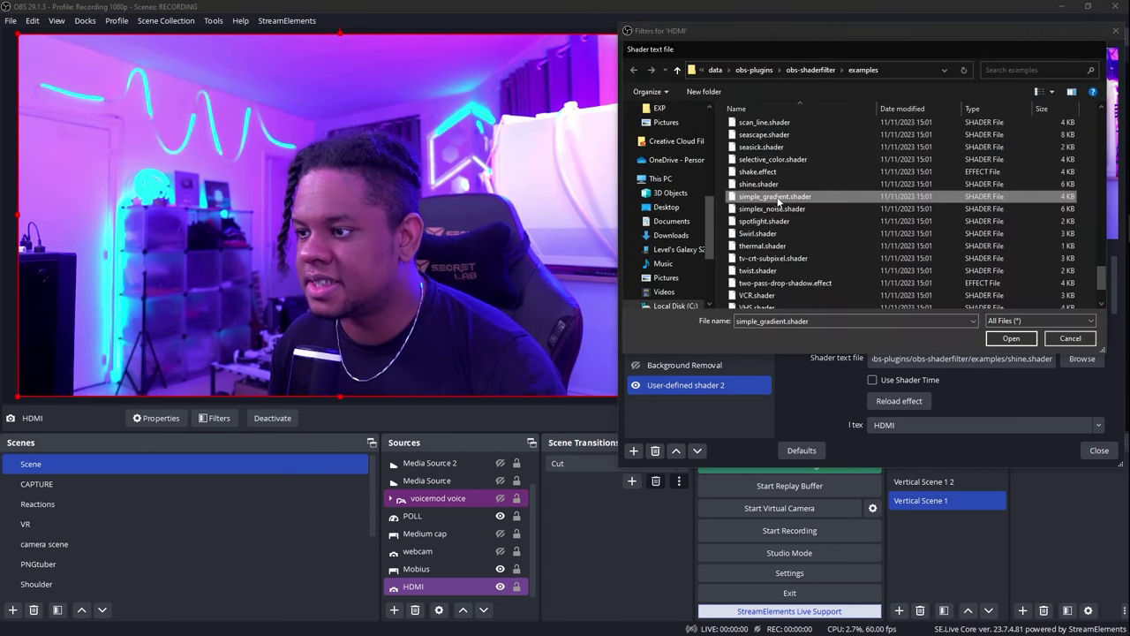
pyautogui.doubleClick(777, 198)
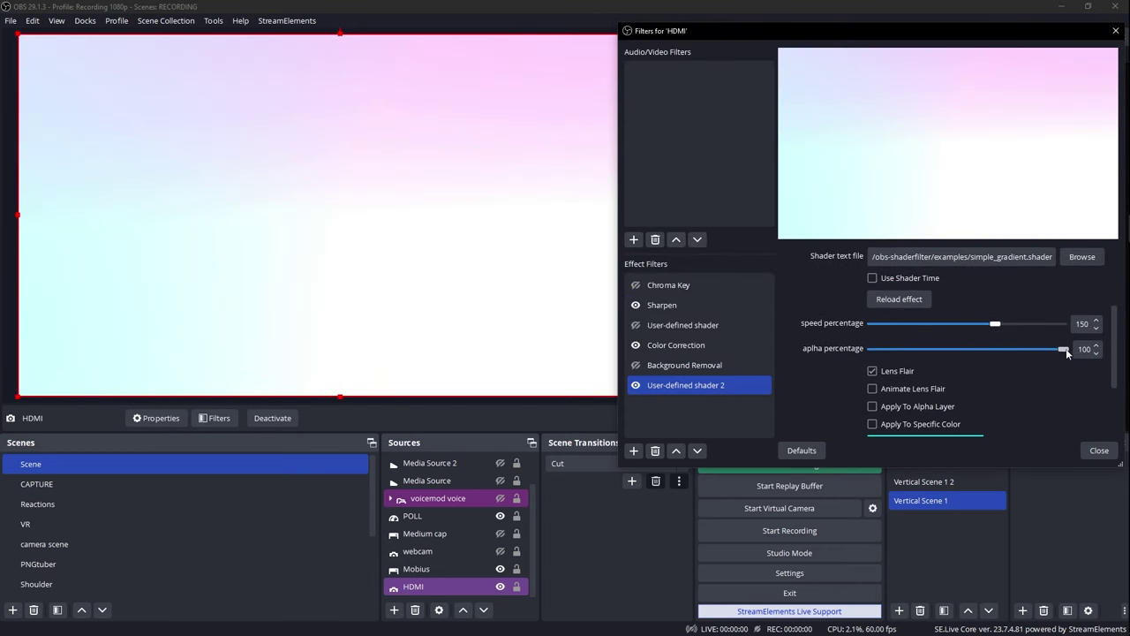
pyautogui.moveTo(1067, 351); pyautogui.dragTo(936, 349)
# - Turn on Lens Flair, Animate Lens Flair and Apply To Specific Color
pyautogui.click(872, 372)
pyautogui.click(872, 371)
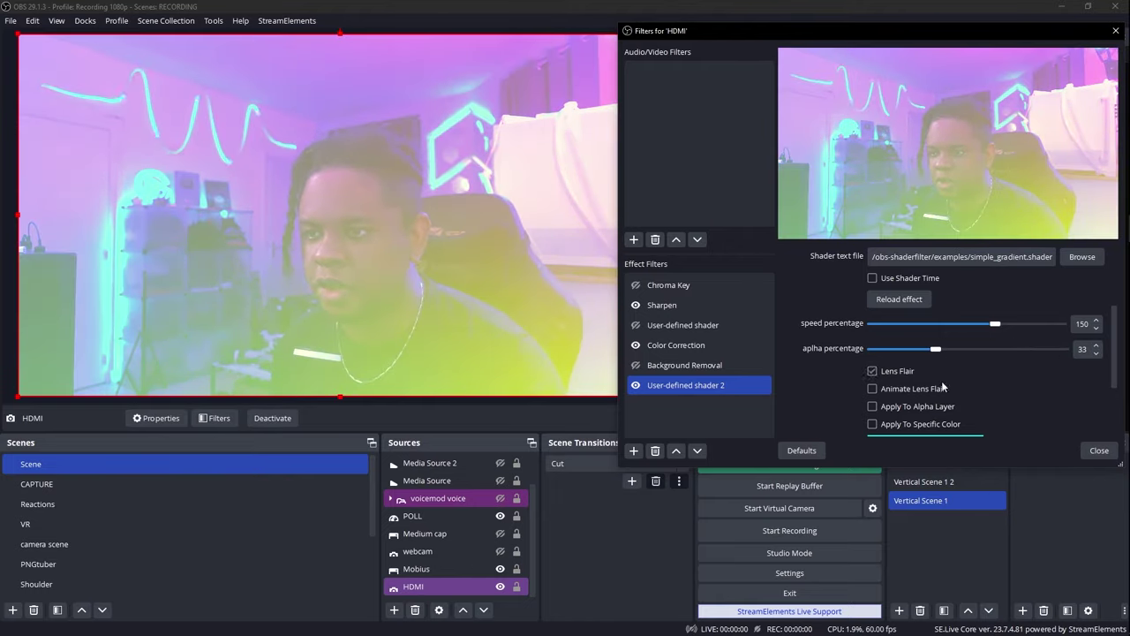
pyautogui.click(874, 388)
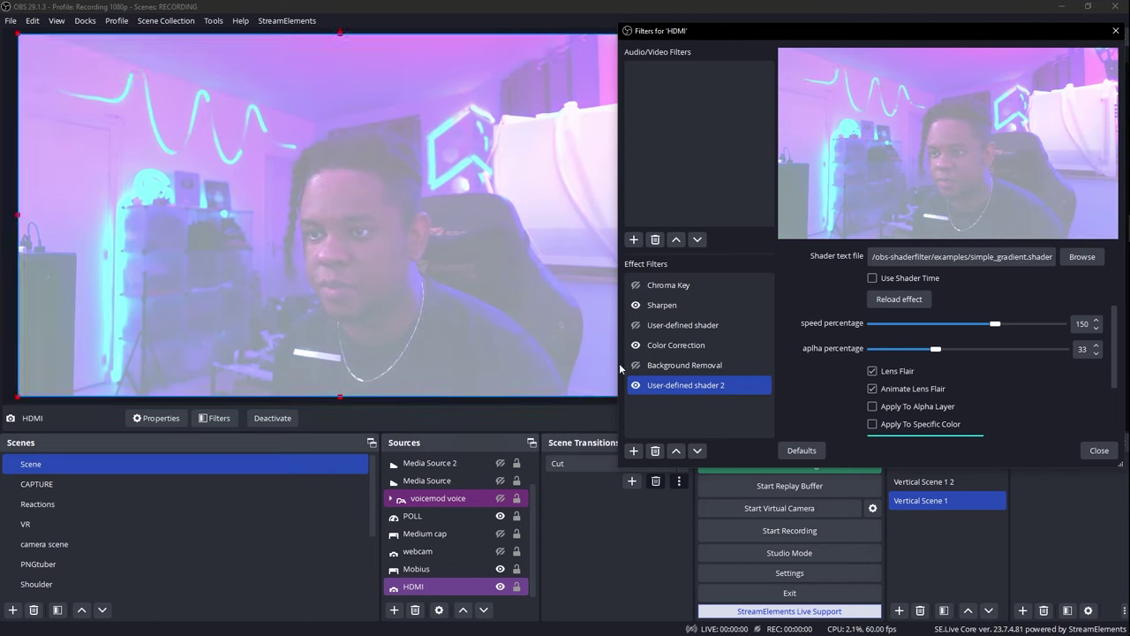
pyautogui.click(873, 406)
pyautogui.click(872, 407)
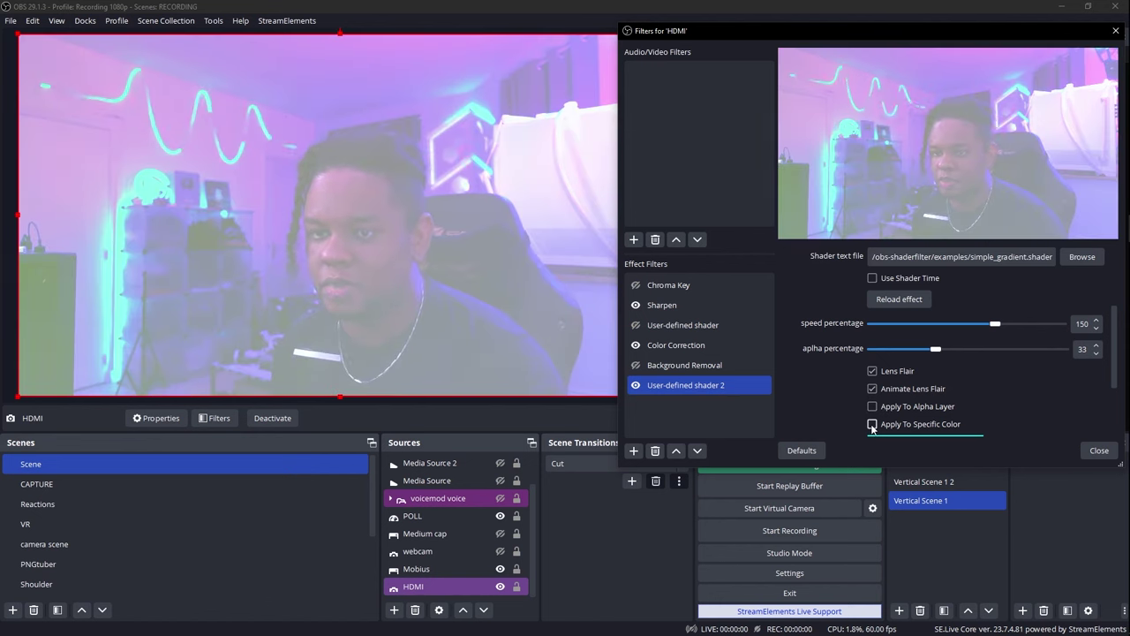
pyautogui.click(872, 424)
# - Set the gradient alpha percentage to 98
pyautogui.scroll(-1, 972, 371)
pyautogui.moveTo(936, 313); pyautogui.dragTo(1061, 315)
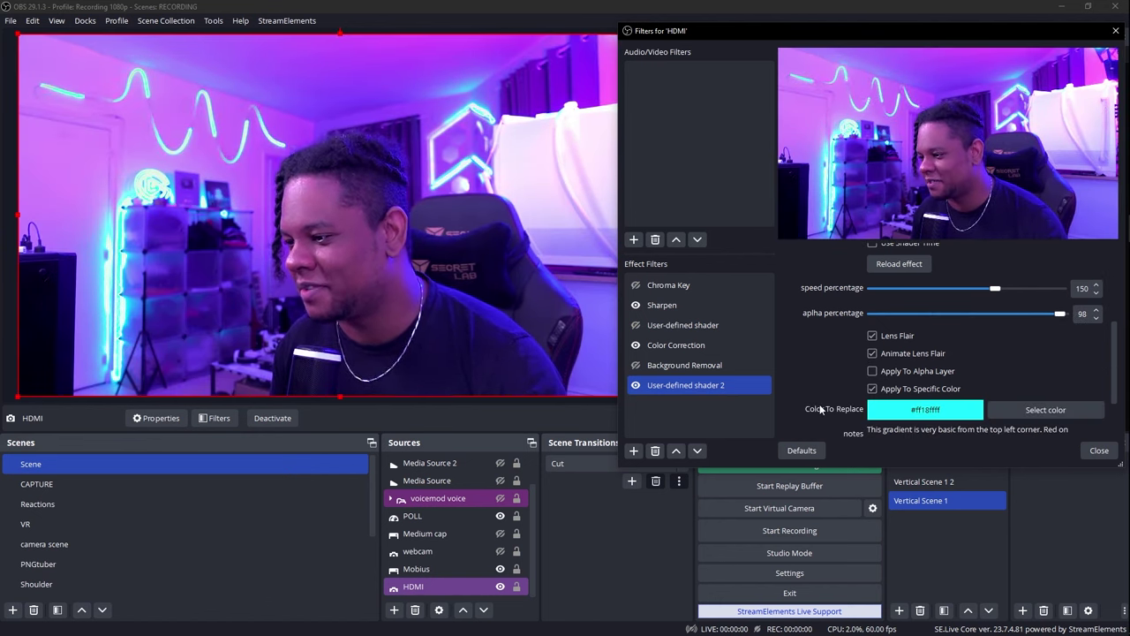
pyautogui.scroll(-1, 862, 357)
pyautogui.scroll(1, 847, 344)
pyautogui.scroll(1, 840, 331)
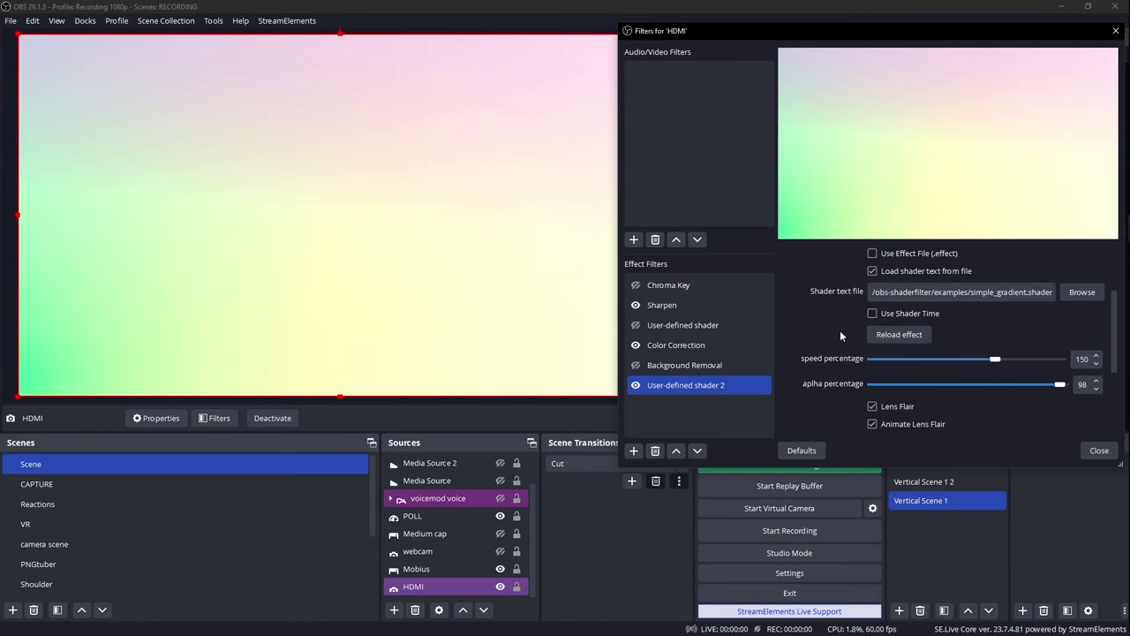
# - Load simplex_noise.shader, lowering the snap percent and the noise speed
pyautogui.click(1081, 292)
pyautogui.click(763, 209)
pyautogui.doubleClick(763, 209)
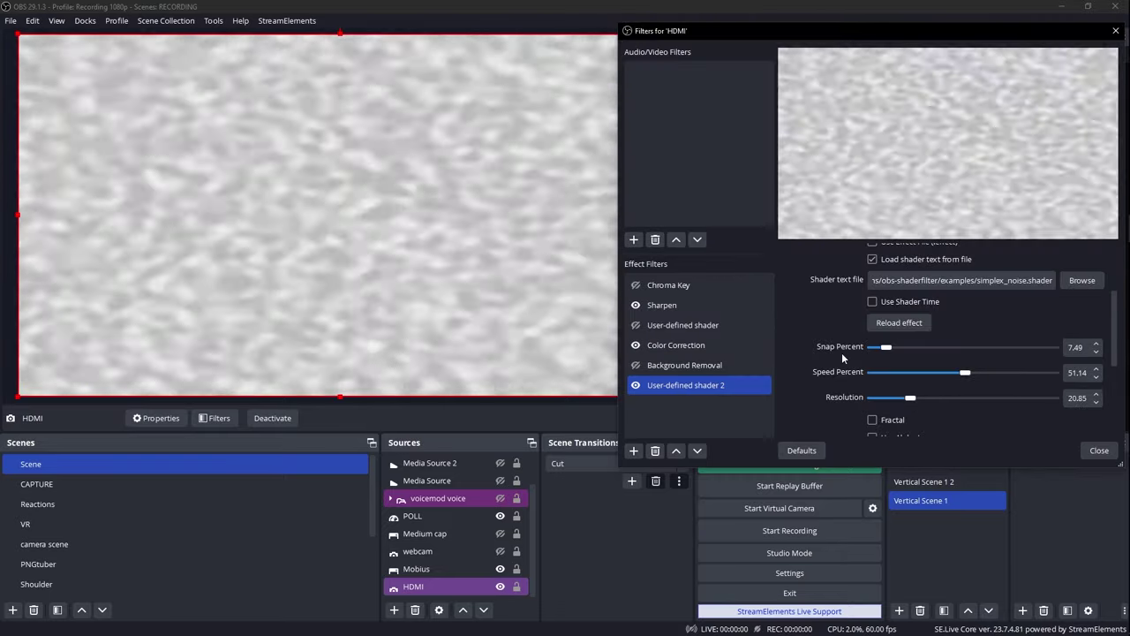
pyautogui.moveTo(887, 350); pyautogui.dragTo(884, 348)
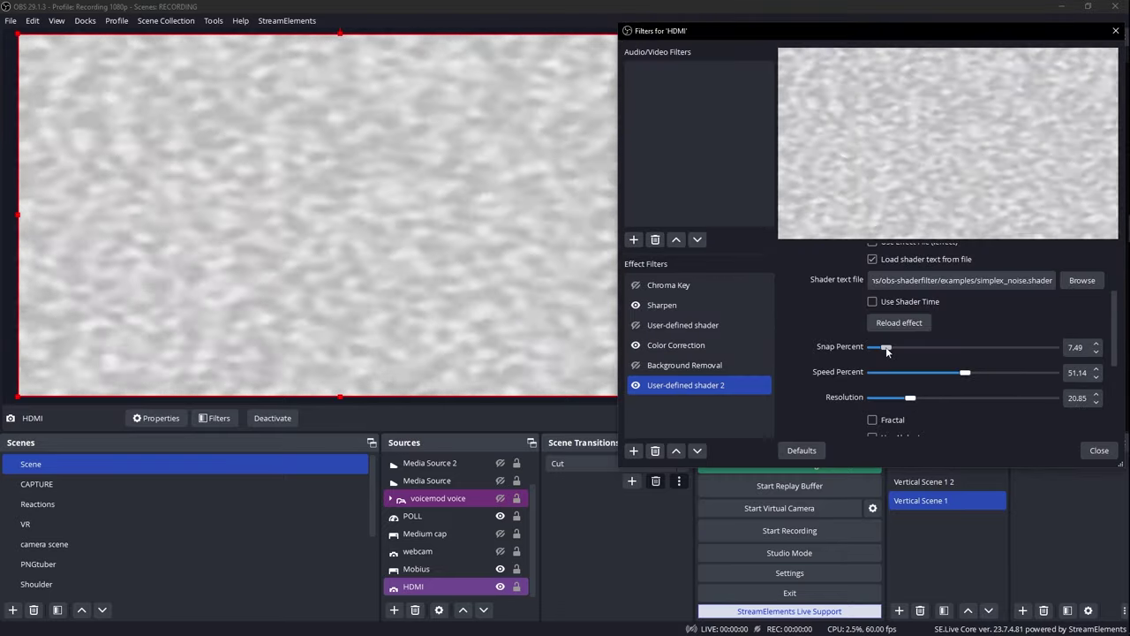
pyautogui.moveTo(965, 373); pyautogui.dragTo(876, 399)
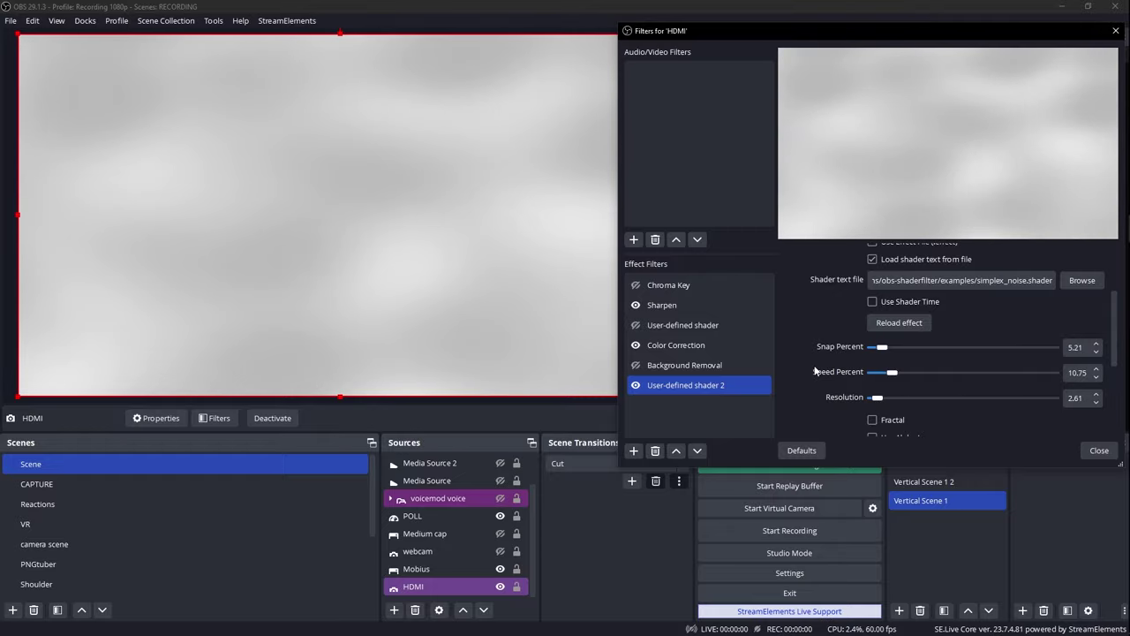
# - Switch the noise to Fractal, set resolution around 28, and enable Use Alpha Layer
pyautogui.scroll(-2, 831, 367)
pyautogui.click(873, 350)
pyautogui.moveTo(877, 327); pyautogui.dragTo(923, 327)
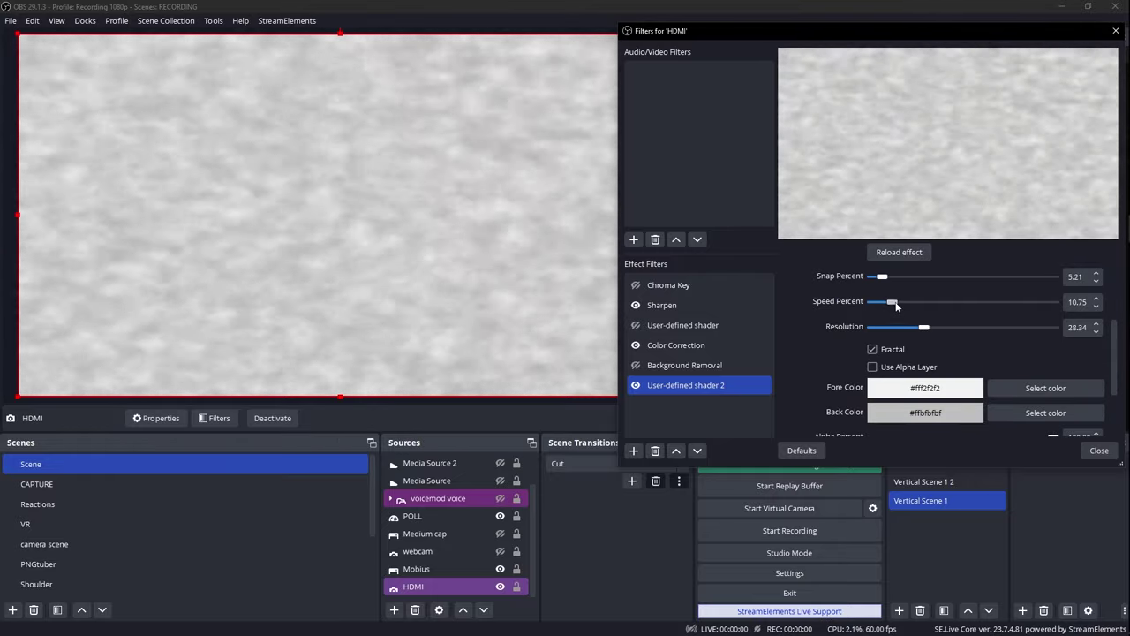
pyautogui.scroll(-1, 883, 353)
pyautogui.click(873, 332)
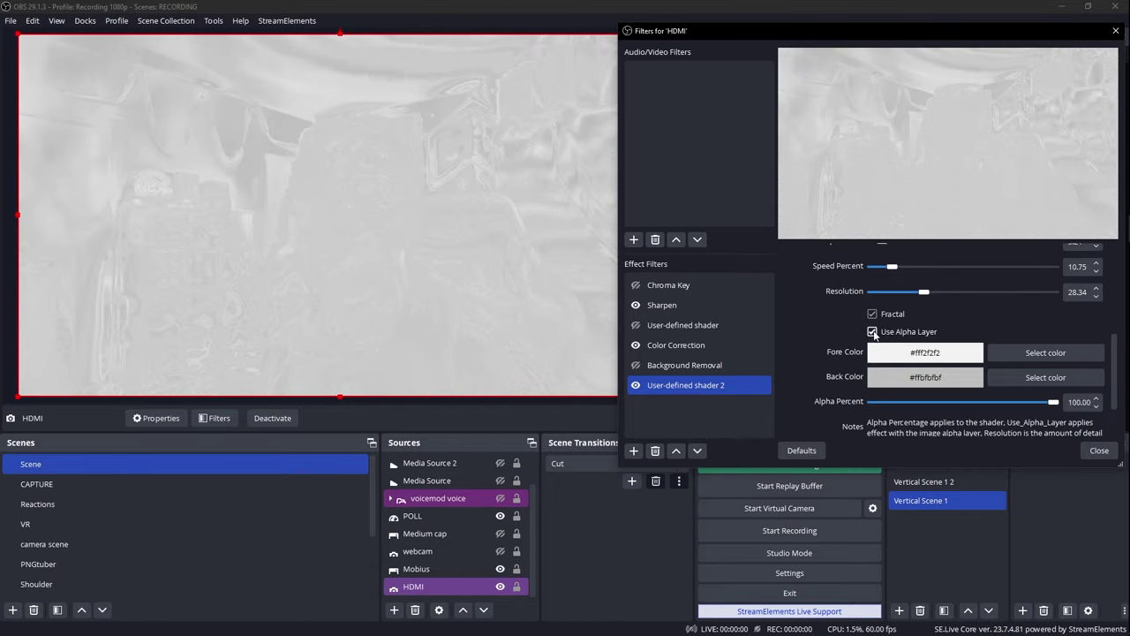
pyautogui.scroll(1, 839, 338)
pyautogui.click(896, 301)
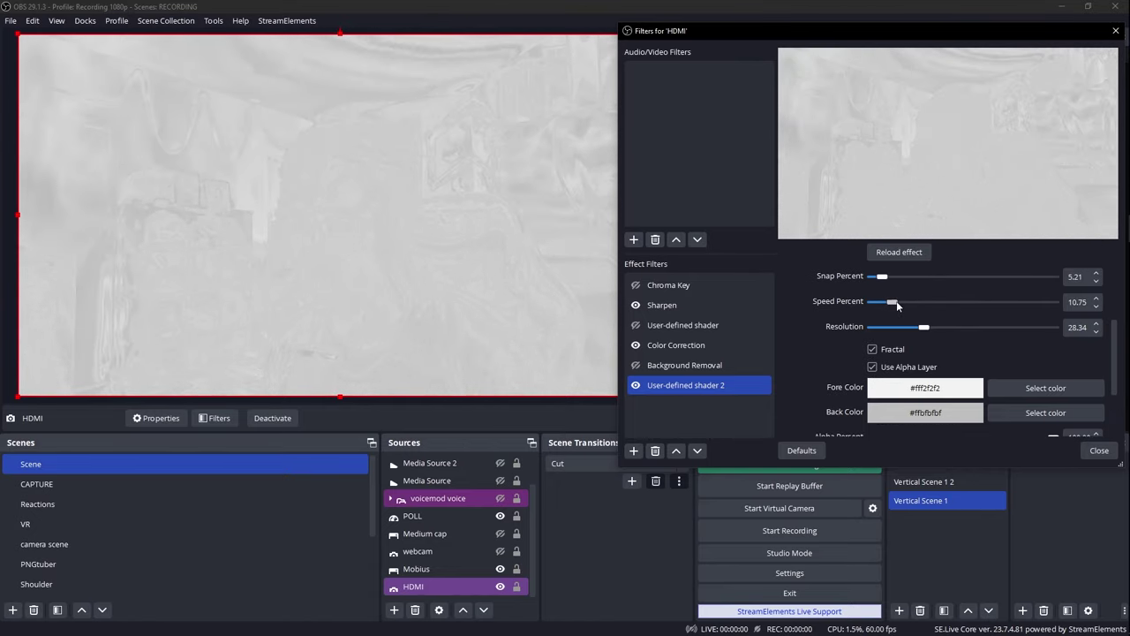
pyautogui.moveTo(924, 327); pyautogui.dragTo(931, 327)
# - Set the Back Color to lavender
pyautogui.scroll(-2, 821, 353)
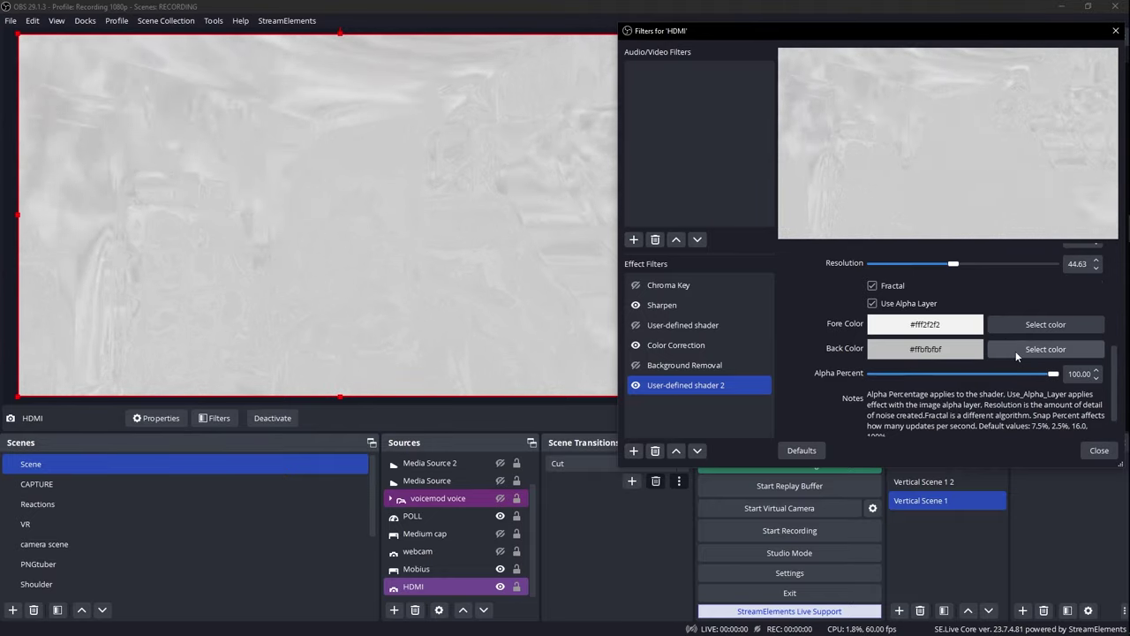
pyautogui.click(1033, 349)
pyautogui.click(752, 182)
pyautogui.click(955, 382)
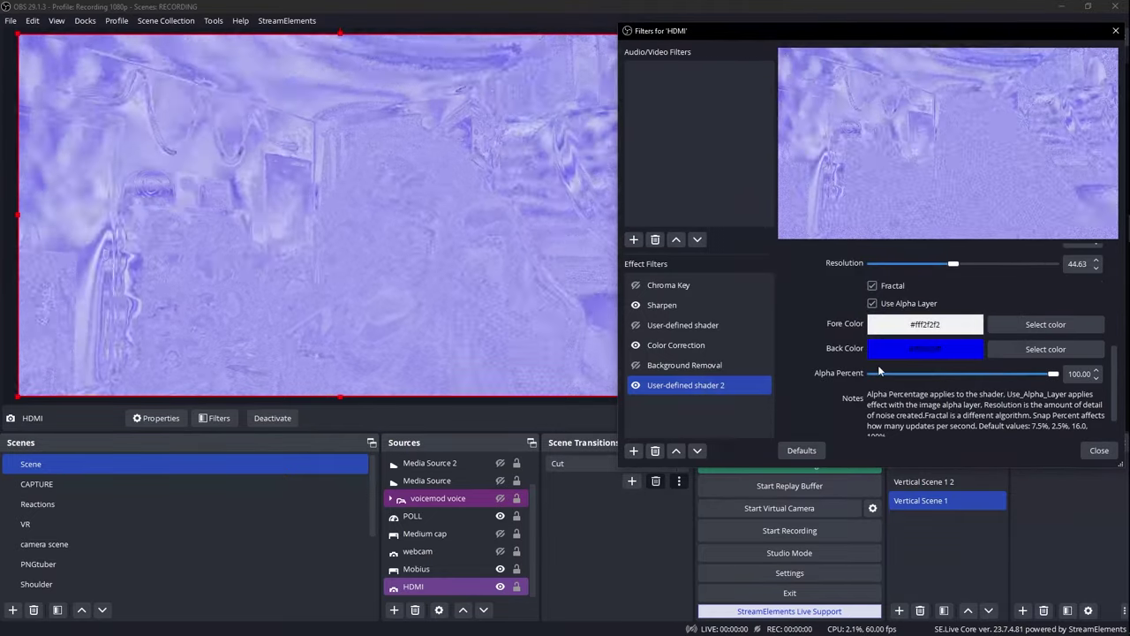
pyautogui.scroll(3, 1061, 344)
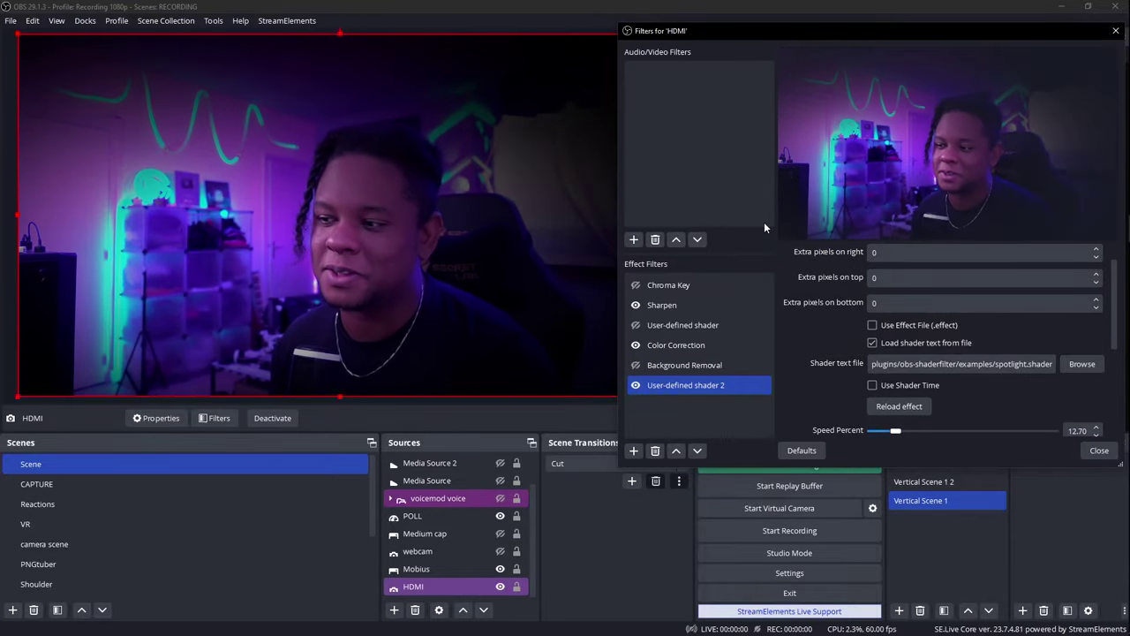
# - Tune the spotlight to Speed Percent 45.93 and Focus Percent about 29, and shift Horizontal Offset right
pyautogui.scroll(-3, 810, 327)
pyautogui.moveTo(895, 325); pyautogui.dragTo(955, 325)
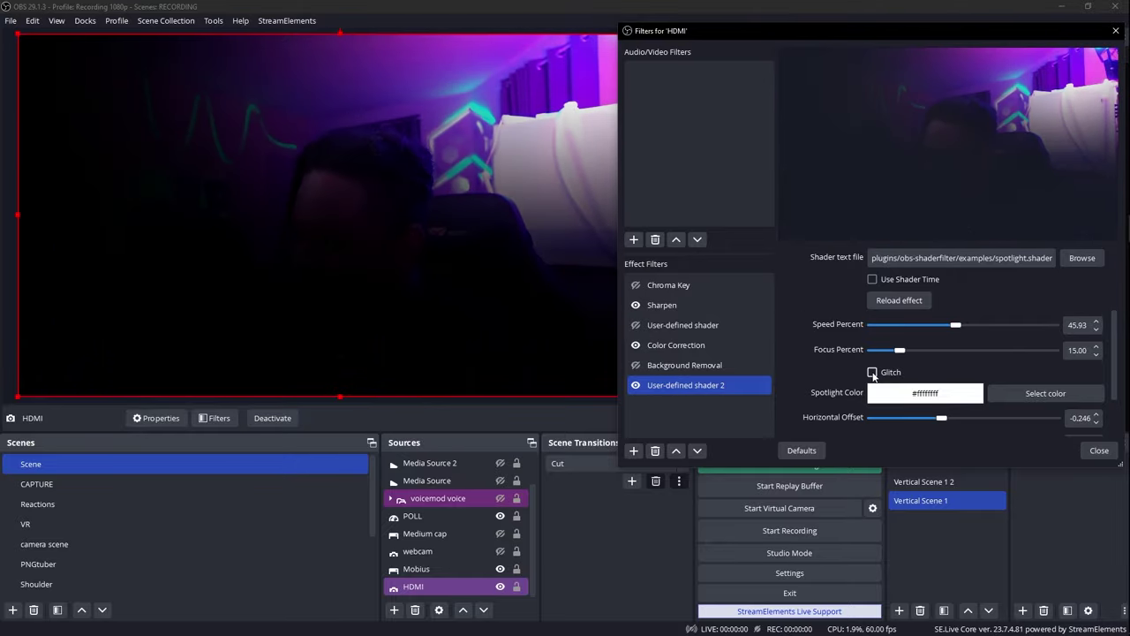
pyautogui.moveTo(900, 349); pyautogui.dragTo(1036, 357)
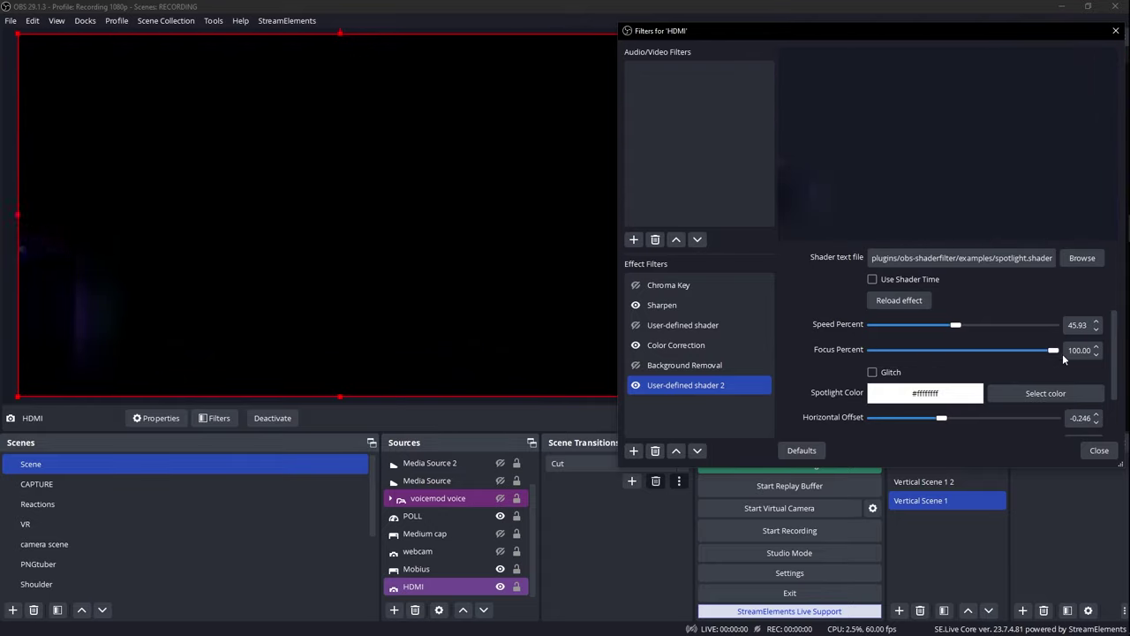
pyautogui.moveTo(1062, 353); pyautogui.dragTo(925, 352)
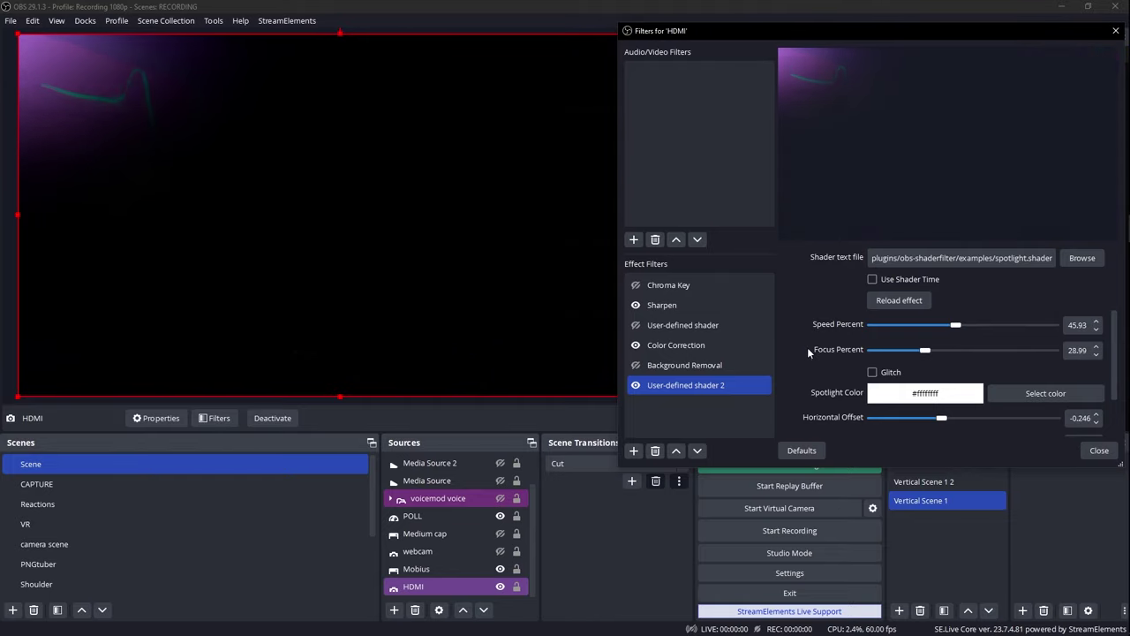
pyautogui.scroll(-2, 808, 352)
pyautogui.moveTo(942, 344); pyautogui.dragTo(1026, 344)
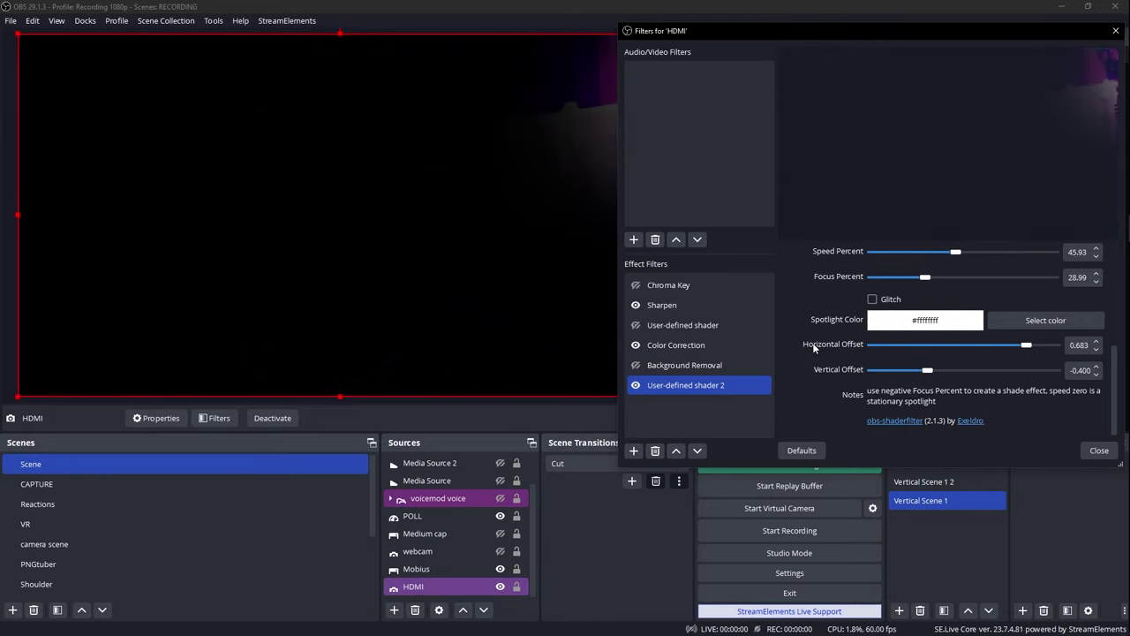
pyautogui.scroll(3, 811, 348)
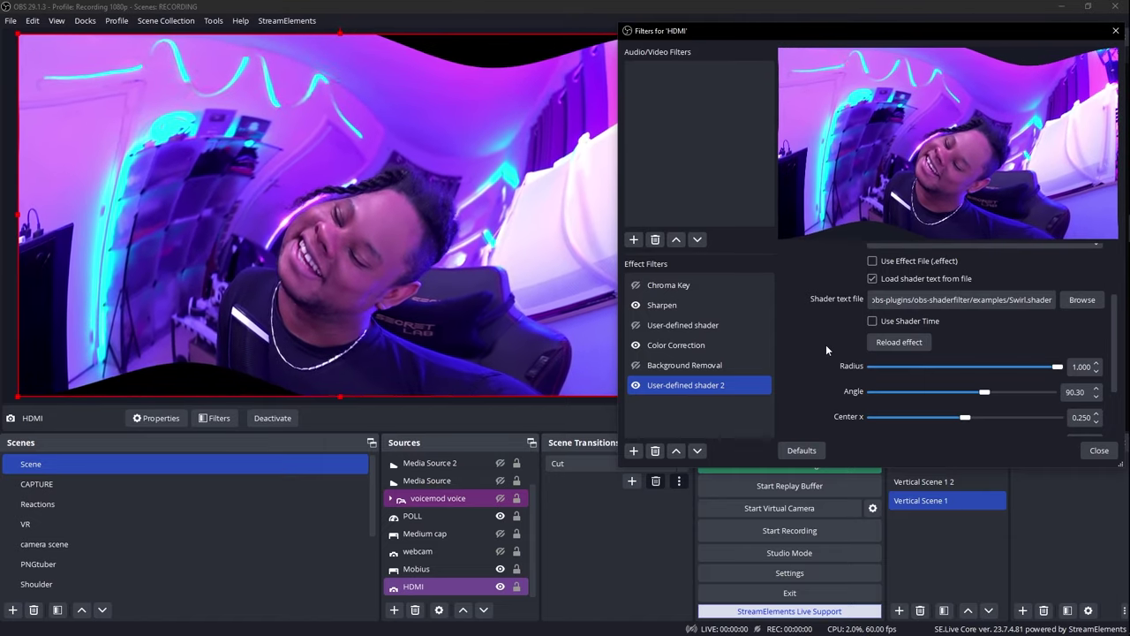
# - Turn off the swirl animation and set Angle to -55.84 and Center y to 0.189
pyautogui.scroll(-3, 826, 345)
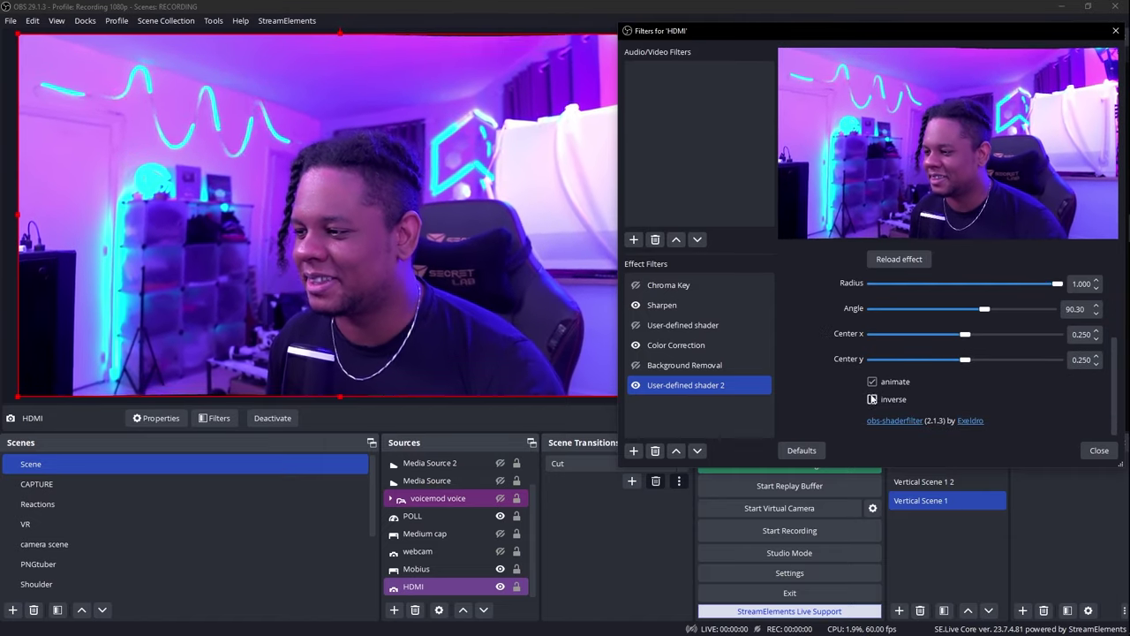
pyautogui.click(872, 382)
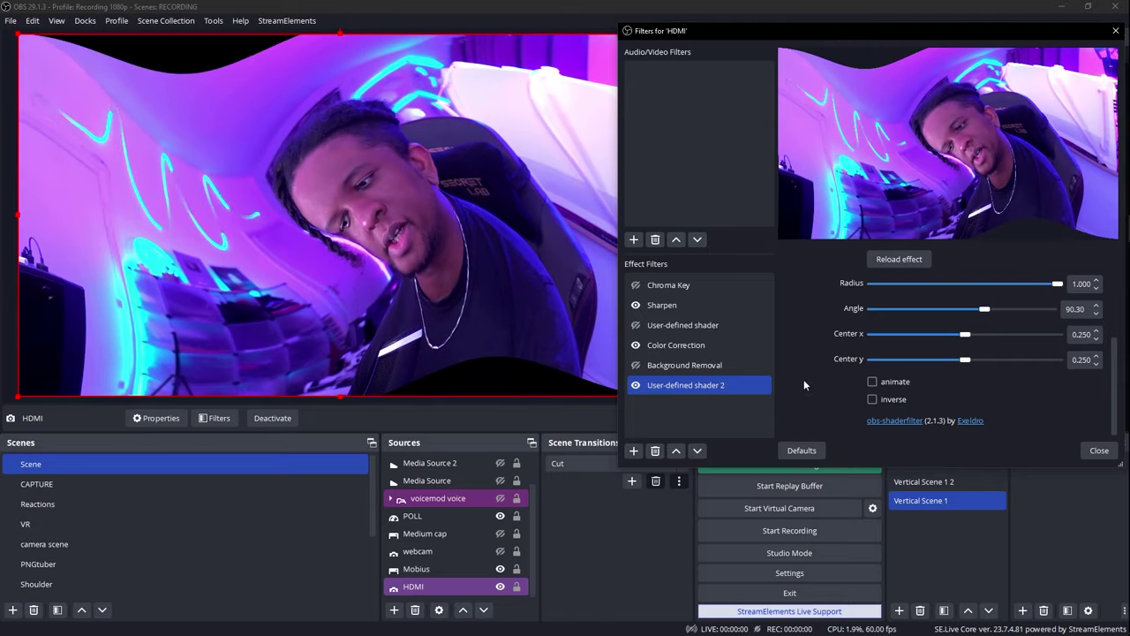
pyautogui.moveTo(953, 361); pyautogui.dragTo(942, 360)
pyautogui.click(919, 309)
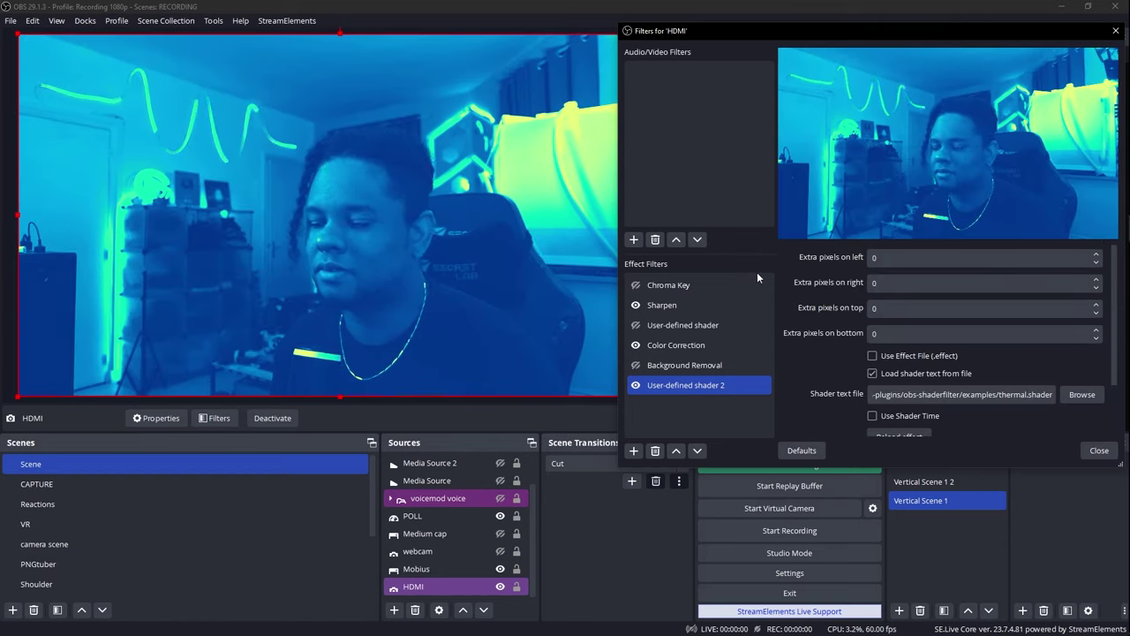
# - Raise the thermal shader Strength to 104.20
pyautogui.scroll(-2, 826, 338)
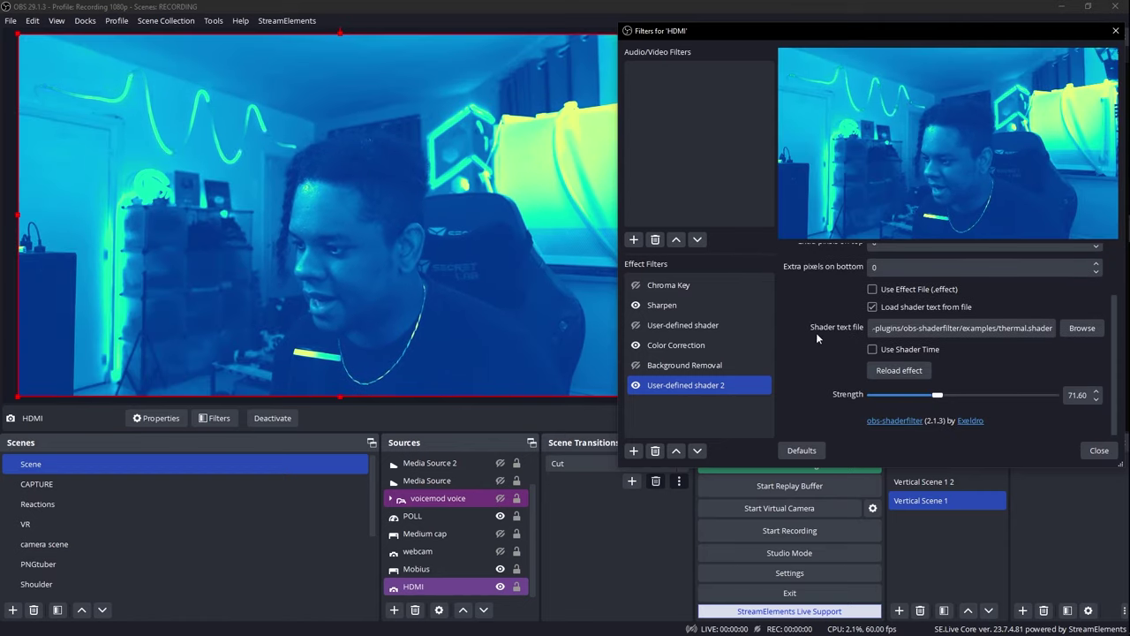
pyautogui.moveTo(935, 396); pyautogui.dragTo(966, 401)
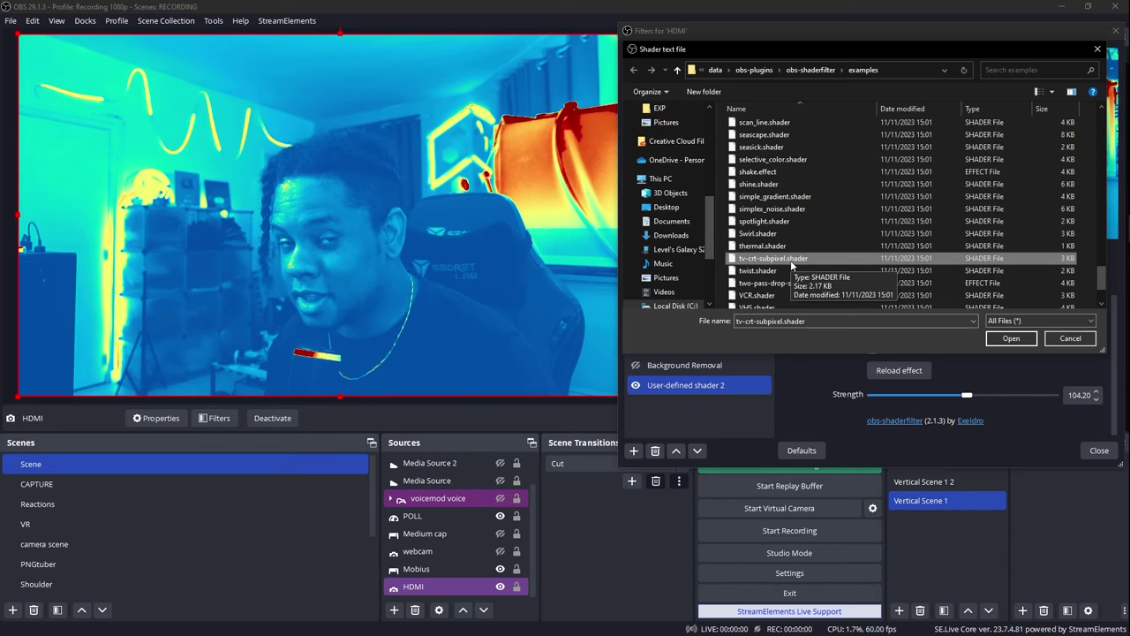
# - Load tv-crt-subpixel.shader with channel height 4, horizontal gap 13 and vertical gap 12
pyautogui.doubleClick(773, 258)
pyautogui.scroll(-1, 791, 329)
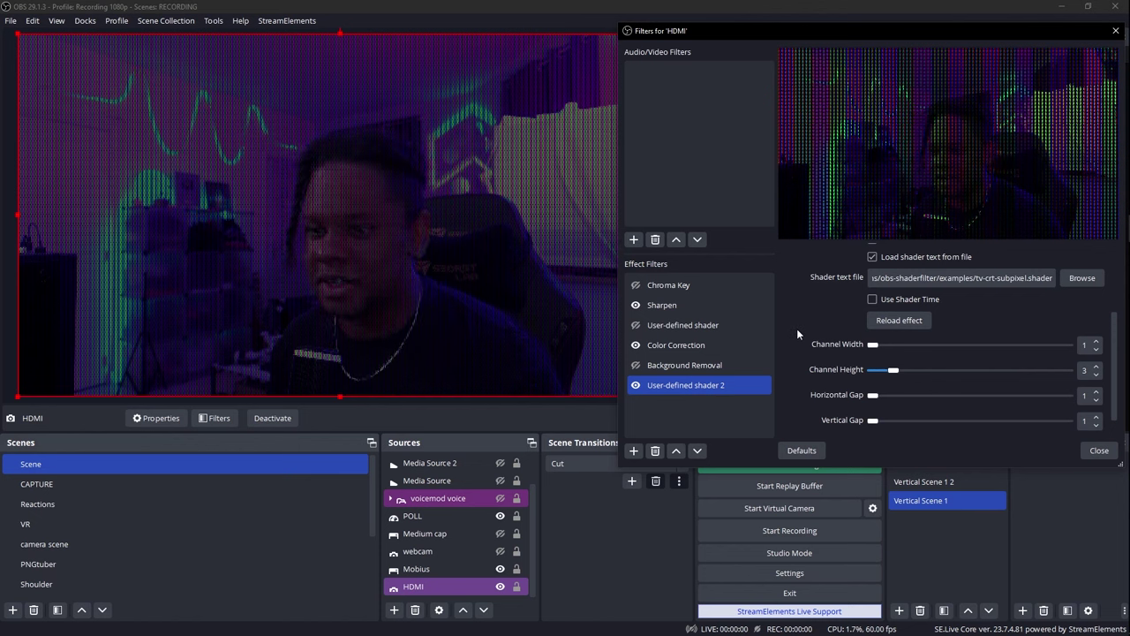
pyautogui.scroll(-1, 799, 328)
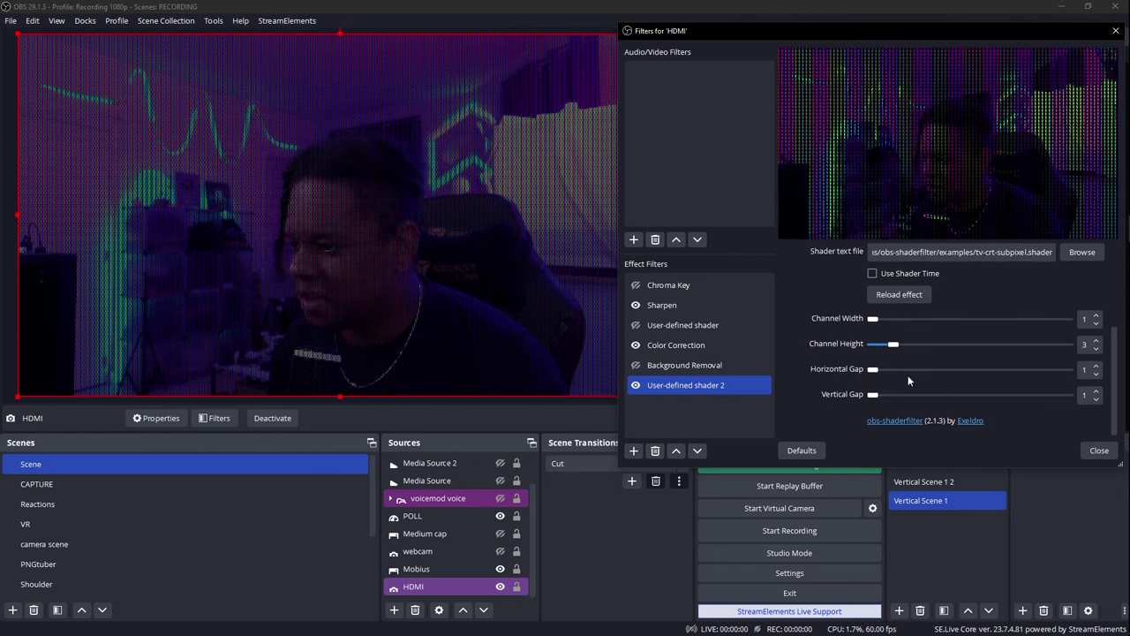
pyautogui.moveTo(897, 347); pyautogui.dragTo(902, 319)
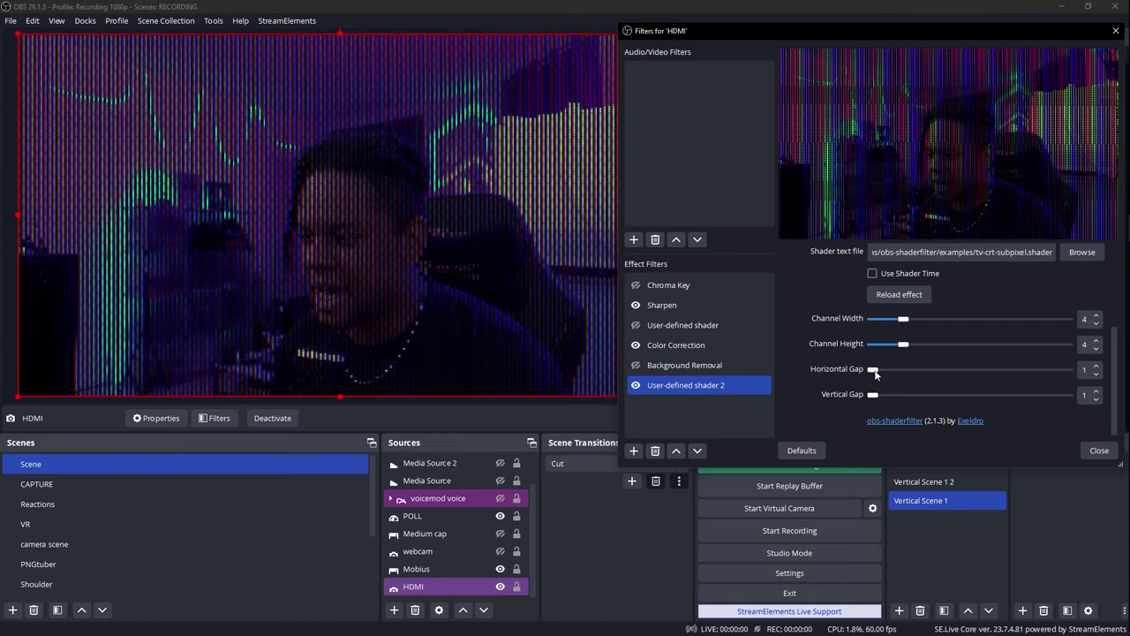
pyautogui.moveTo(877, 372); pyautogui.dragTo(997, 376)
pyautogui.moveTo(872, 397); pyautogui.dragTo(987, 403)
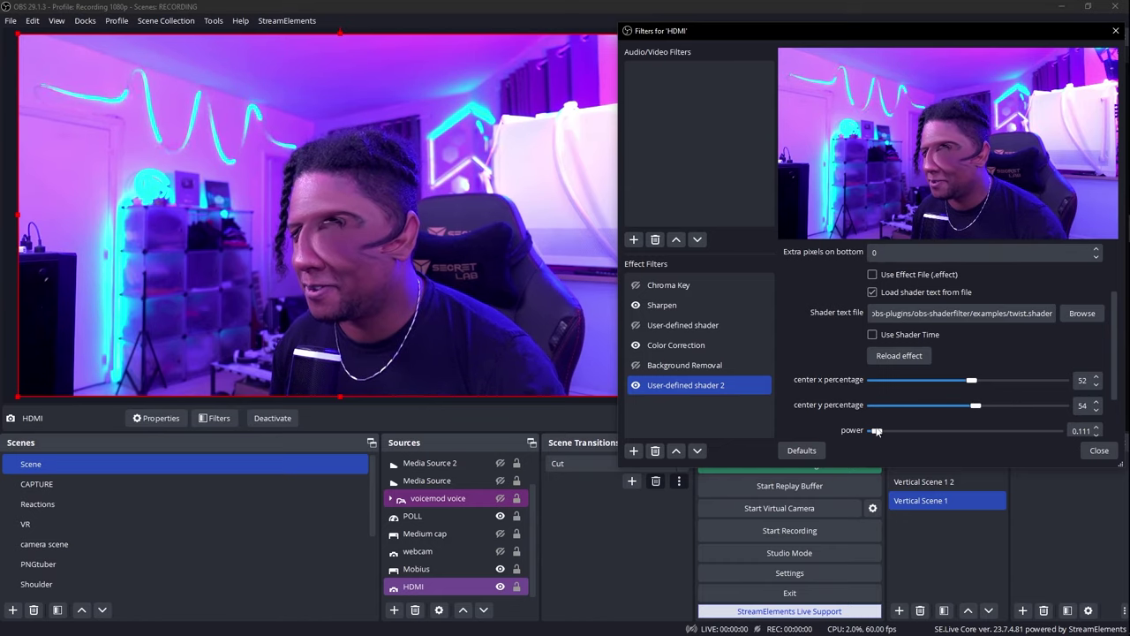
# - Set the twist shader's power to 0.111 and its rotation to 0.675
pyautogui.moveTo(877, 431)
pyautogui.mouseDown()
pyautogui.moveTo(888, 432)
pyautogui.moveTo(875, 432)
pyautogui.mouseUp()
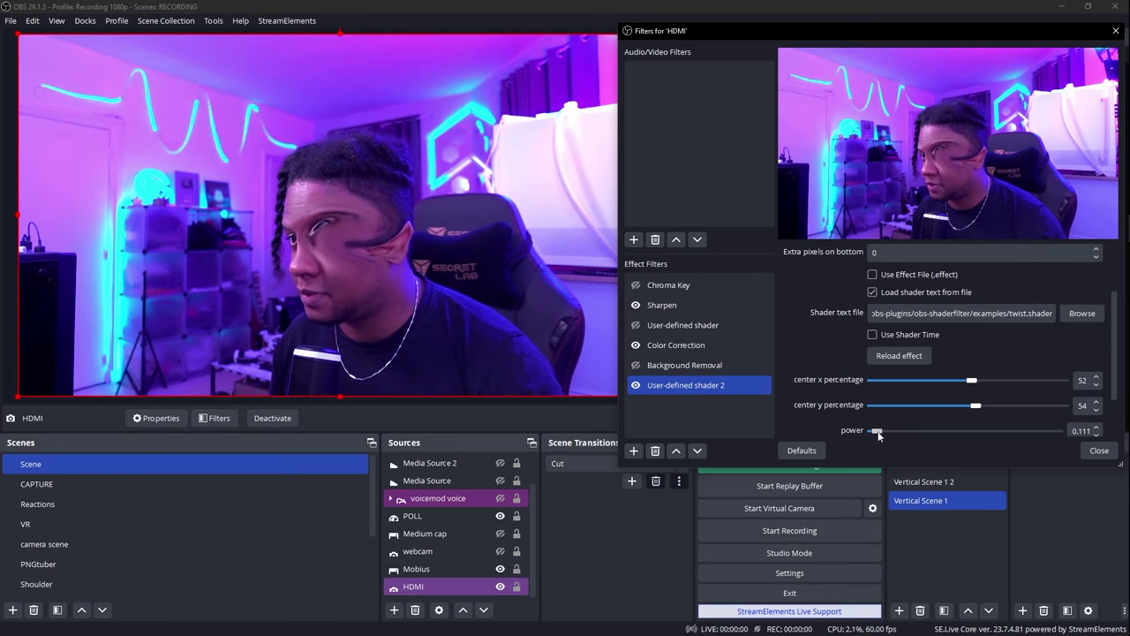
pyautogui.scroll(-1, 877, 431)
pyautogui.click(974, 396)
pyautogui.moveTo(975, 399); pyautogui.dragTo(962, 404)
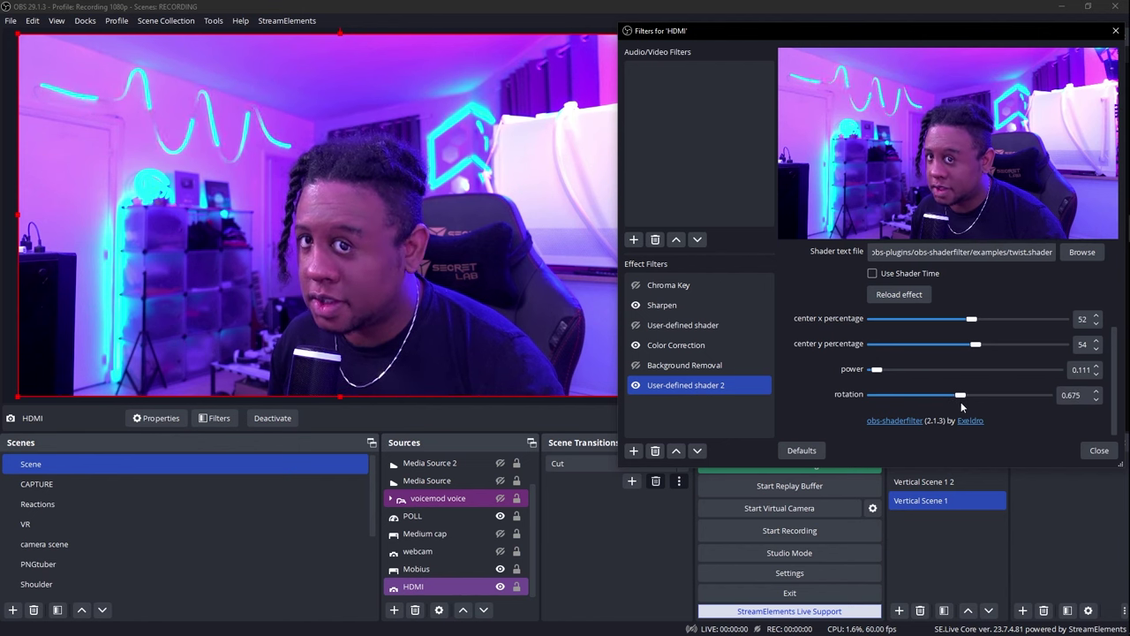
# - Load two-pass-drop-shadow.effect into the shader filter
pyautogui.scroll(1, 961, 402)
pyautogui.click(1081, 287)
pyautogui.click(785, 215)
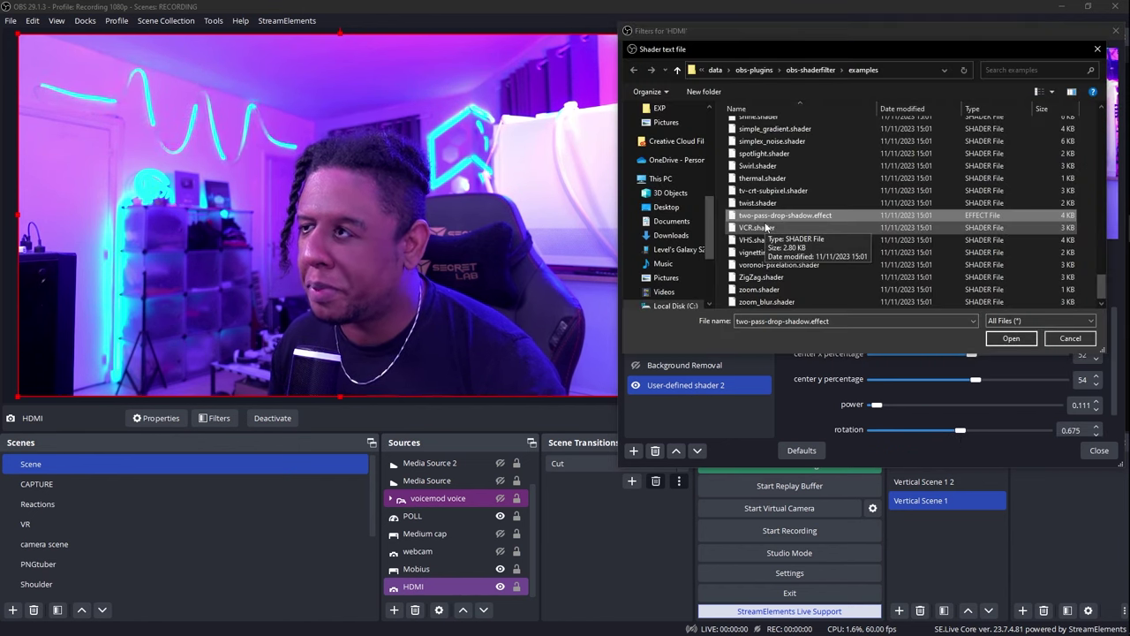
pyautogui.click(1011, 338)
# - Make the Image source visible and bring up its filters
pyautogui.scroll(2, 501, 474)
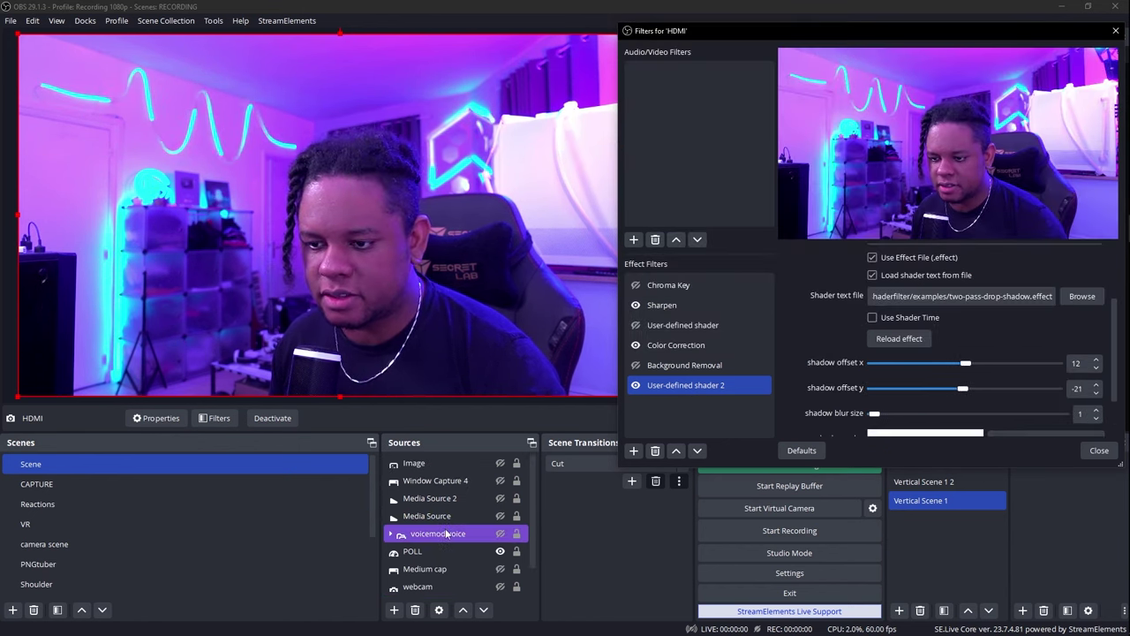
pyautogui.click(500, 462)
pyautogui.click(214, 418)
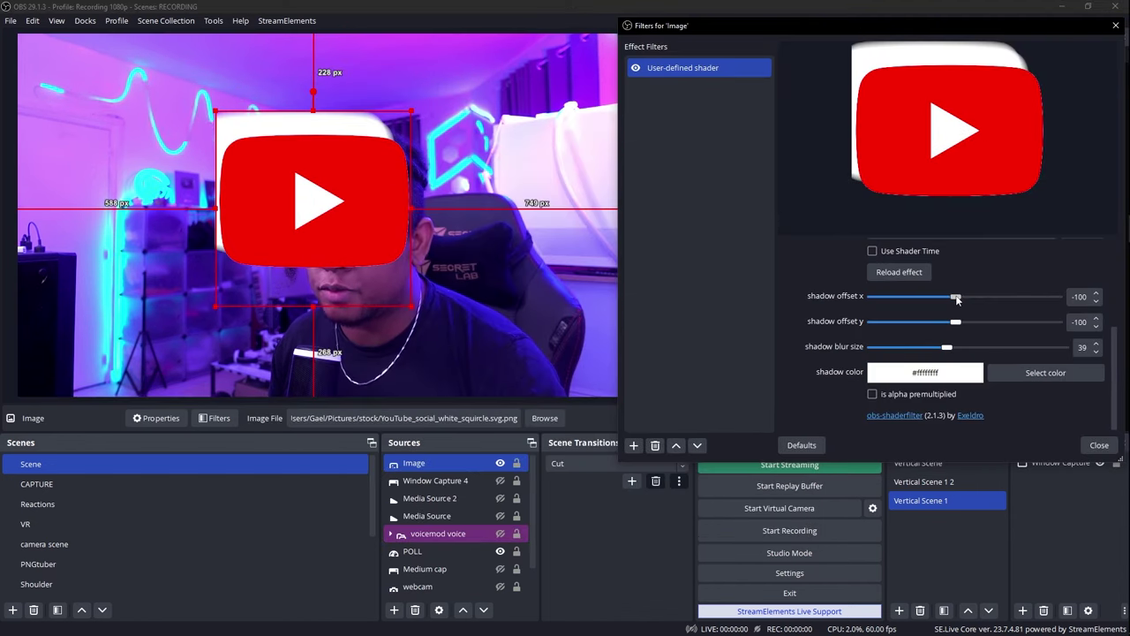
# - Give the logo a black shadow with offset x -10, offset y 22 and blur size 59
pyautogui.moveTo(956, 300); pyautogui.dragTo(927, 351)
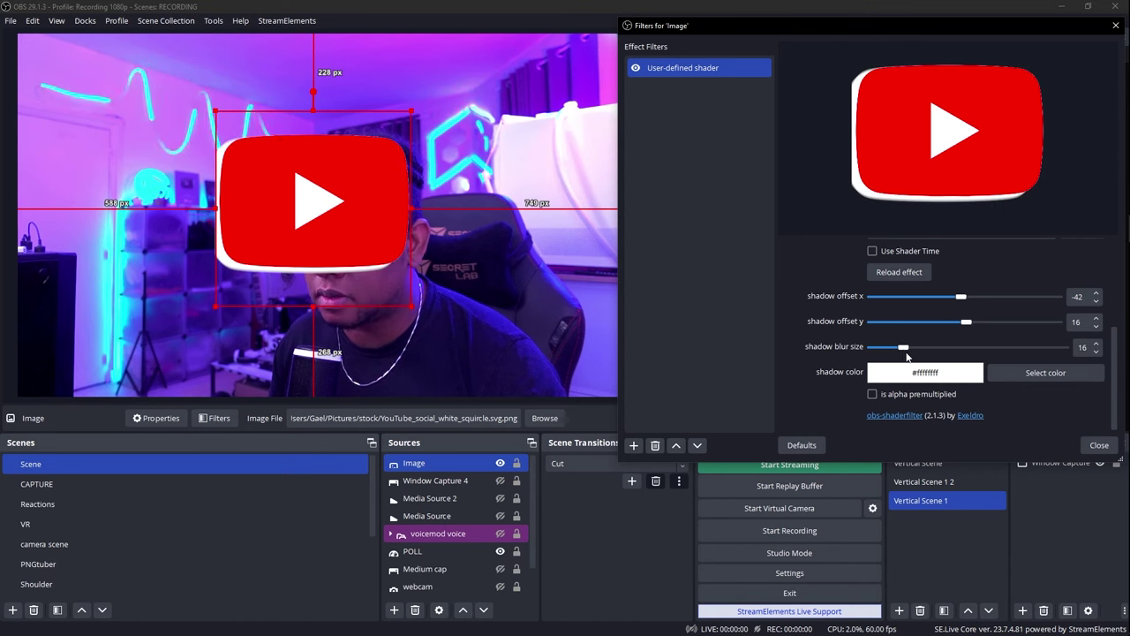
pyautogui.click(1046, 372)
pyautogui.click(719, 118)
pyautogui.click(938, 374)
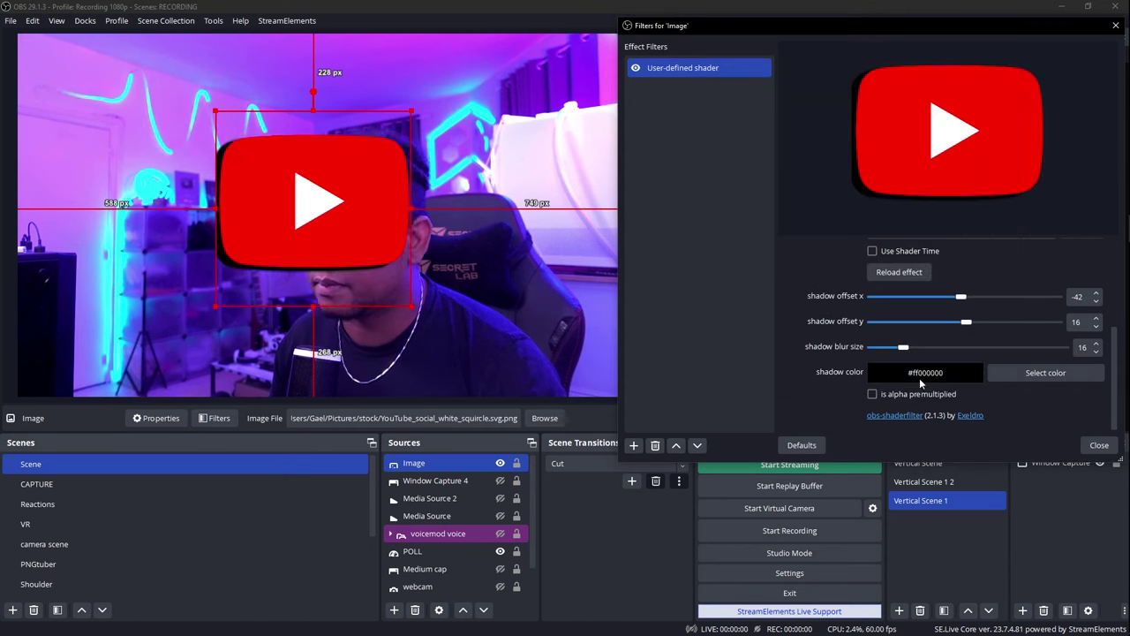
pyautogui.moveTo(961, 296); pyautogui.dragTo(963, 297)
pyautogui.moveTo(966, 321); pyautogui.dragTo(966, 326)
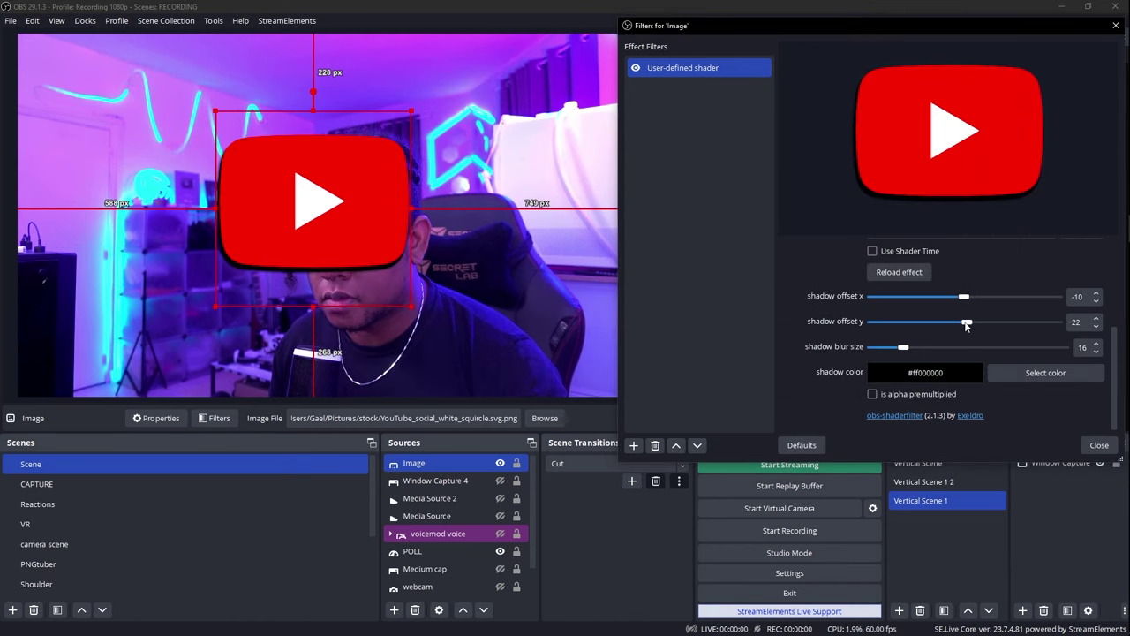
pyautogui.click(914, 350)
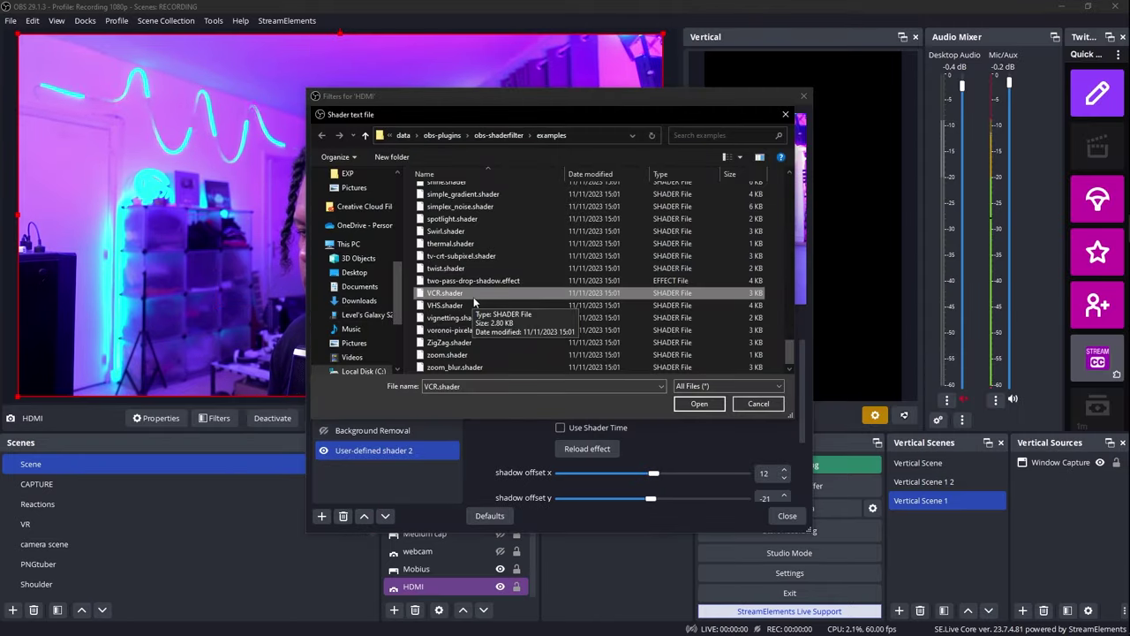
# - Load VCR.shader on the HDMI webcam with distort 1.392, vignet 1.351 and stripe 0.579
pyautogui.doubleClick(473, 297)
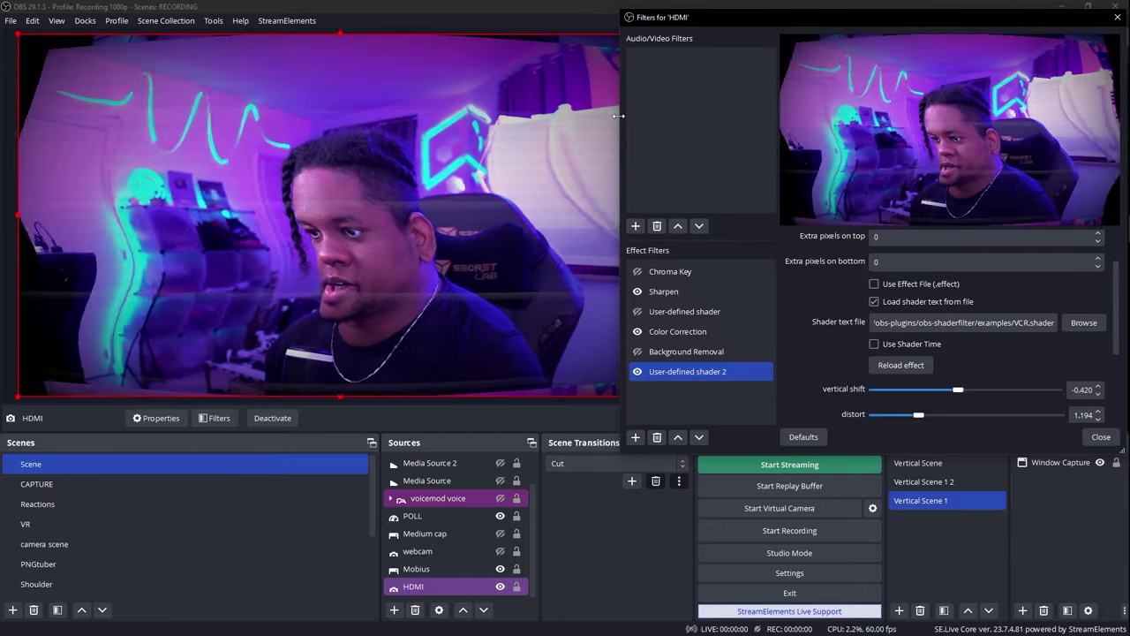
pyautogui.moveTo(620, 116); pyautogui.dragTo(664, 115)
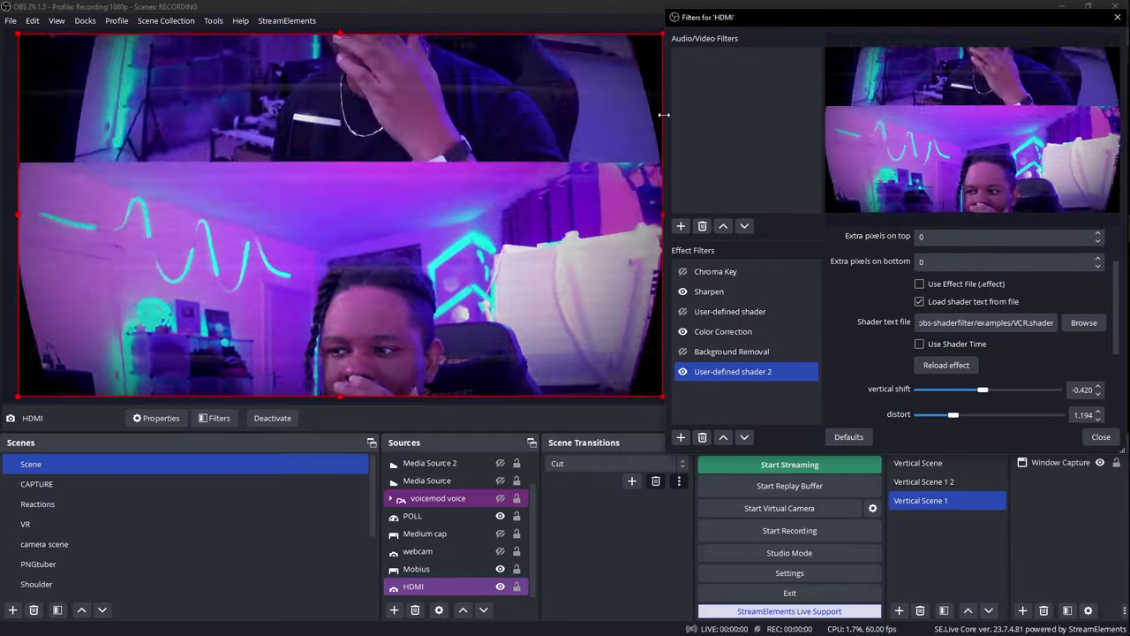
pyautogui.scroll(-2, 845, 348)
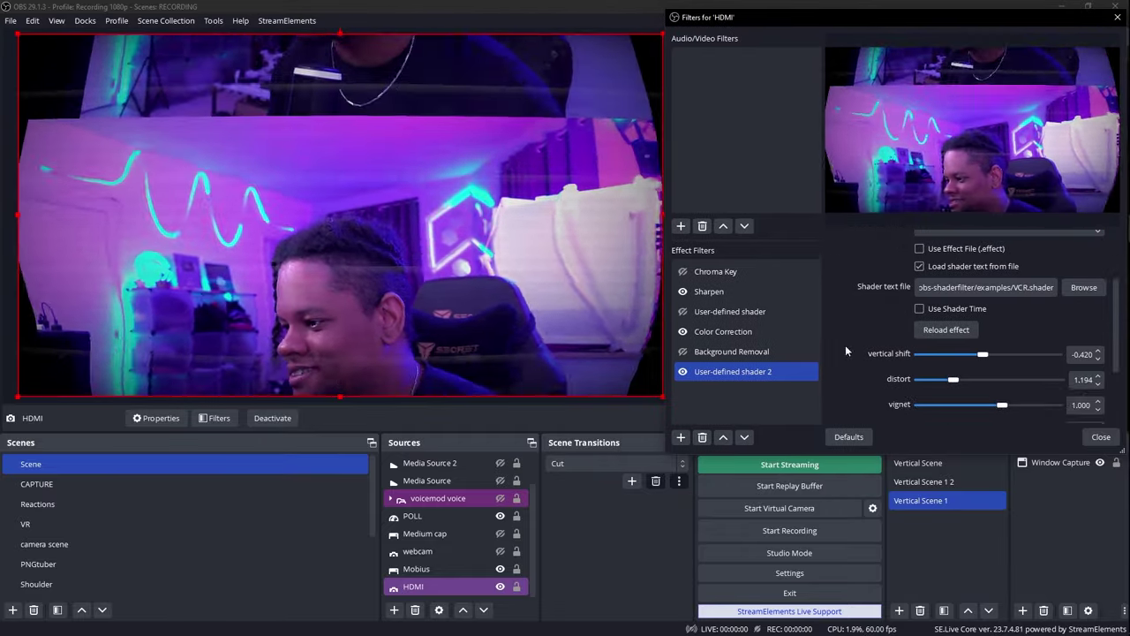
pyautogui.scroll(-3, 846, 344)
pyautogui.click(943, 309)
pyautogui.moveTo(943, 309); pyautogui.dragTo(965, 283)
pyautogui.moveTo(1002, 334); pyautogui.dragTo(996, 360)
pyautogui.scroll(2, 860, 368)
pyautogui.click(1086, 258)
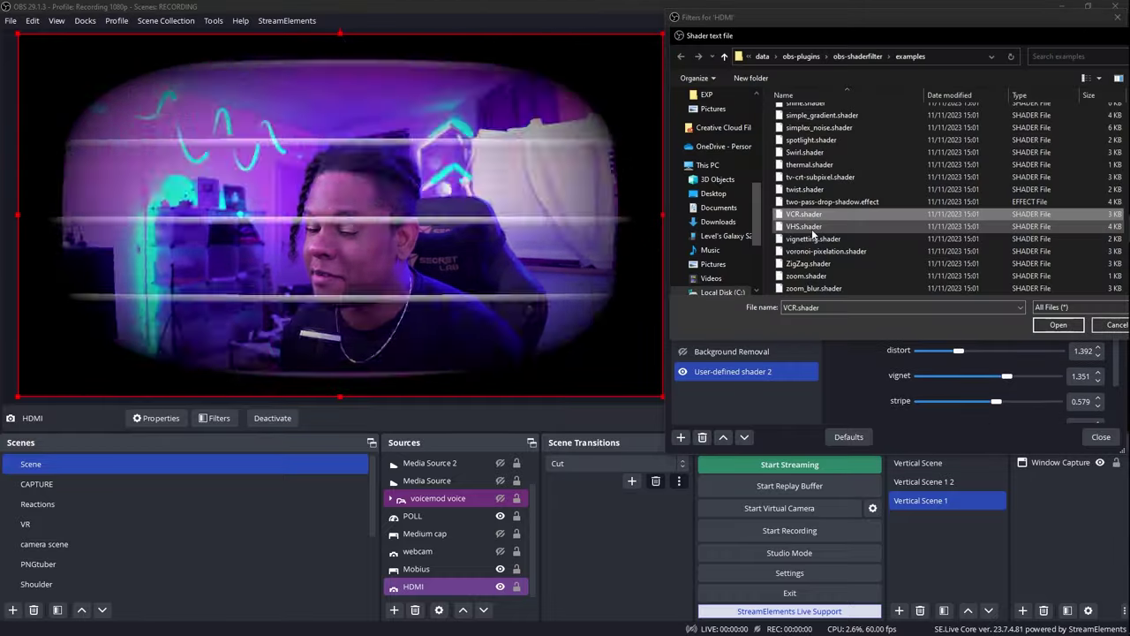
# - Load VHS.shader onto the HDMI webcam in place of VCR
pyautogui.doubleClick(805, 227)
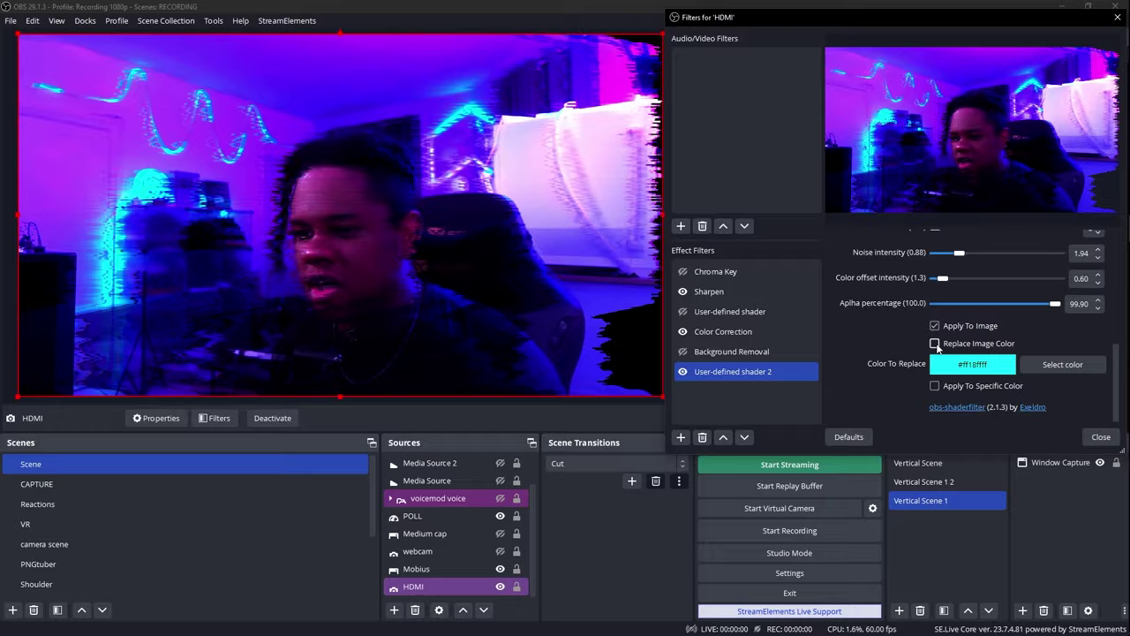
pyautogui.scroll(2, 935, 365)
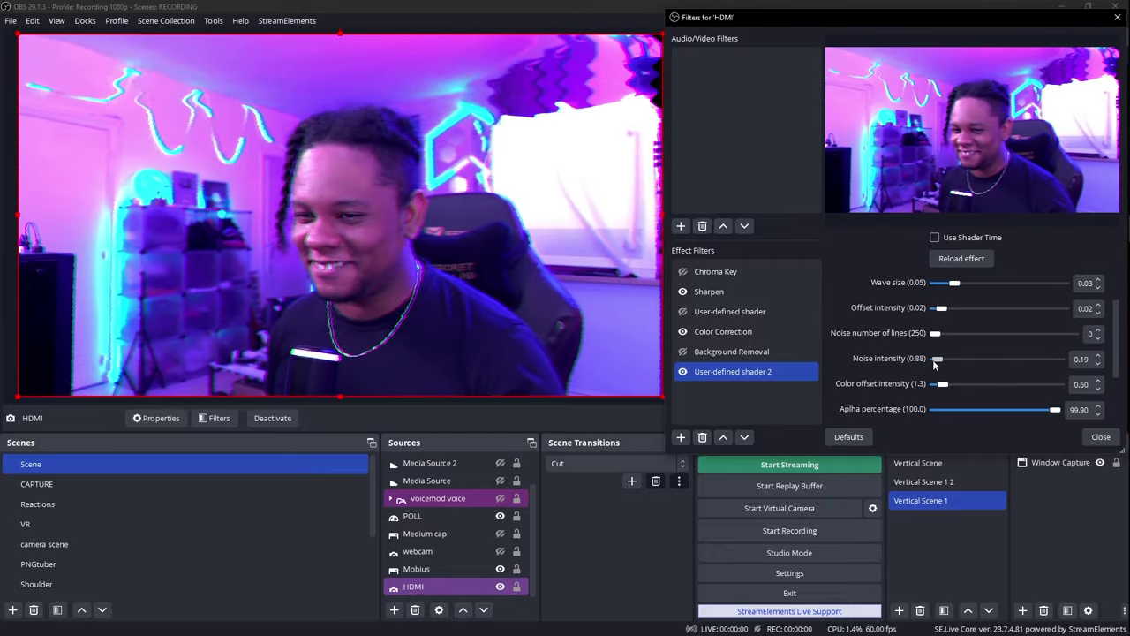
pyautogui.scroll(2, 935, 364)
pyautogui.click(883, 292)
# - Load vignetting.shader with inner radius 0.717 and outer radius 1.561
pyautogui.doubleClick(832, 240)
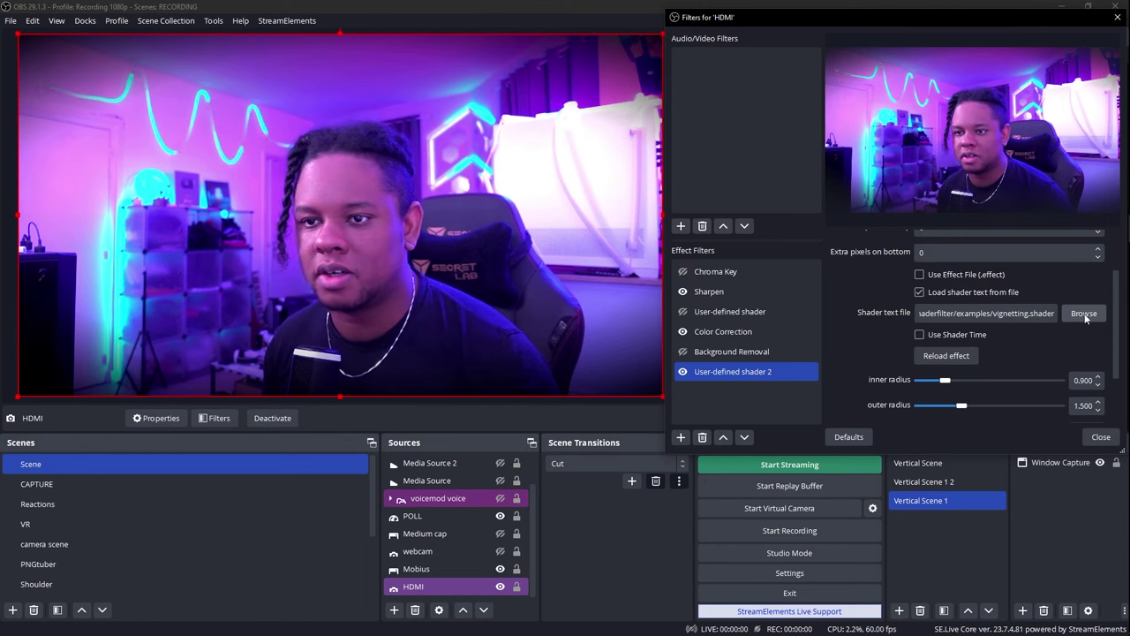
pyautogui.scroll(-2, 1086, 317)
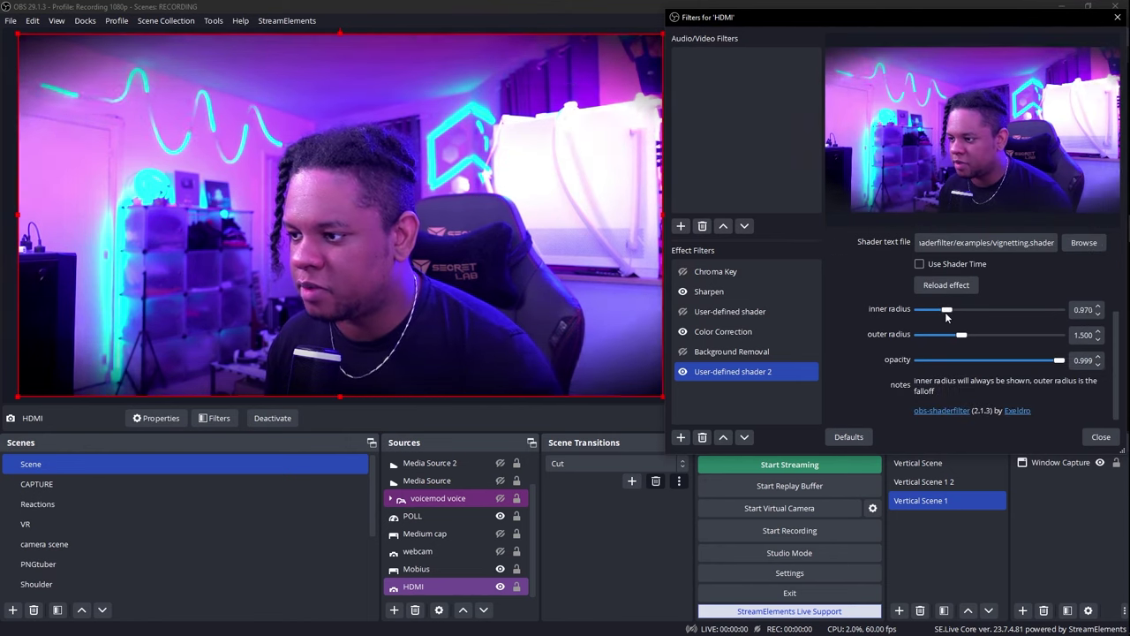
pyautogui.moveTo(945, 309)
pyautogui.mouseDown()
pyautogui.moveTo(969, 335)
pyautogui.moveTo(940, 312)
pyautogui.mouseUp()
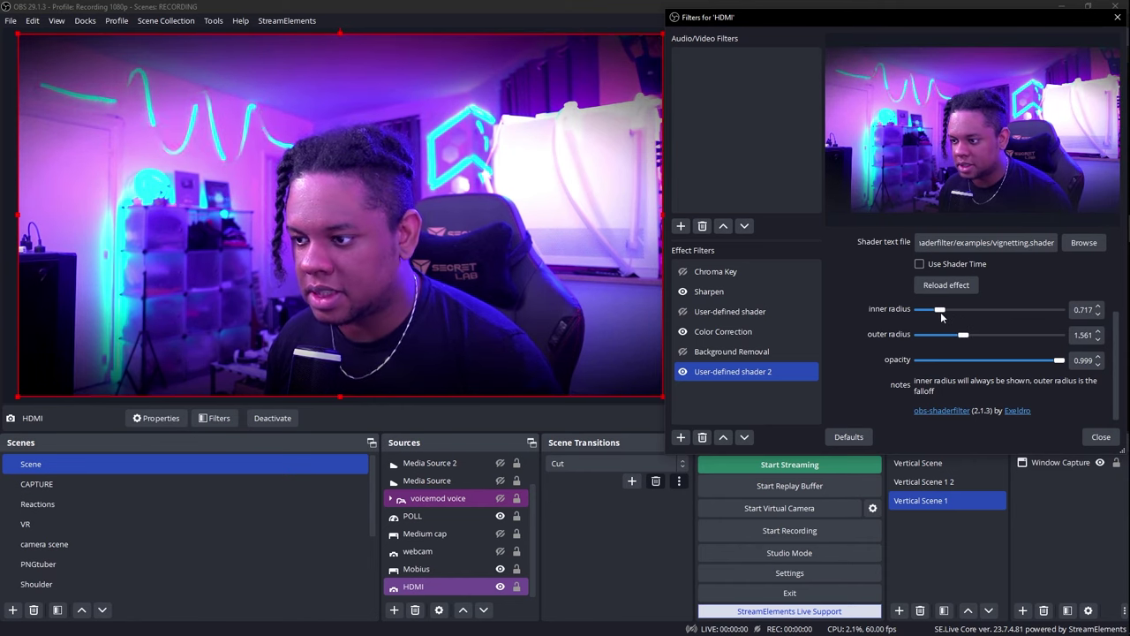
# - Toggle the vignette filter off and on several times to compare the effect
pyautogui.click(683, 371)
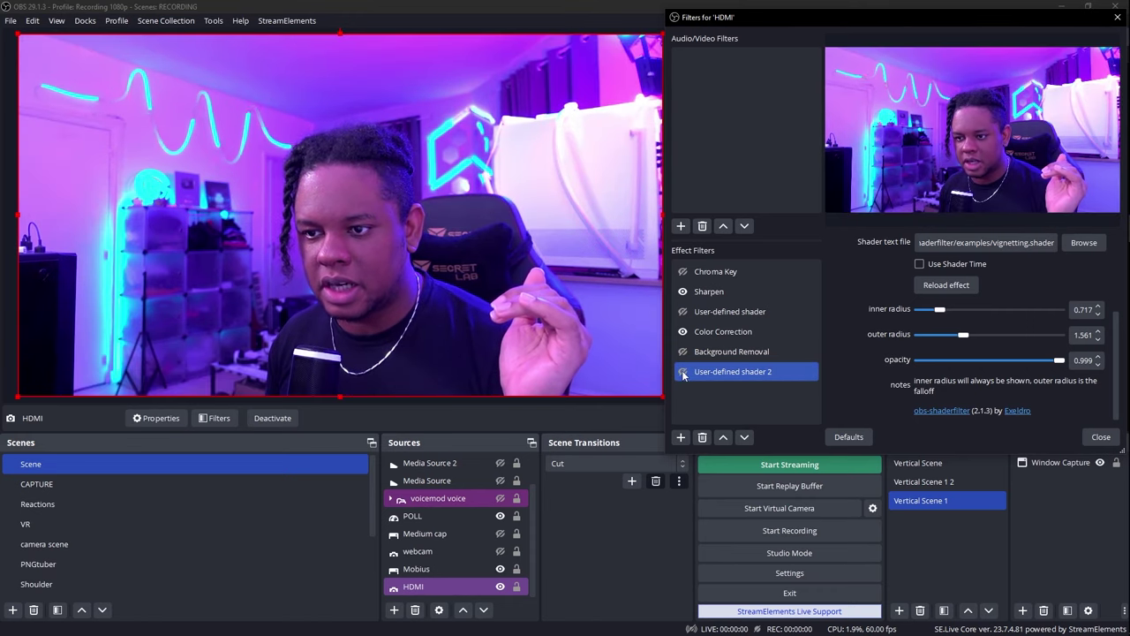
pyautogui.click(683, 371)
pyautogui.click(683, 372)
pyautogui.click(682, 372)
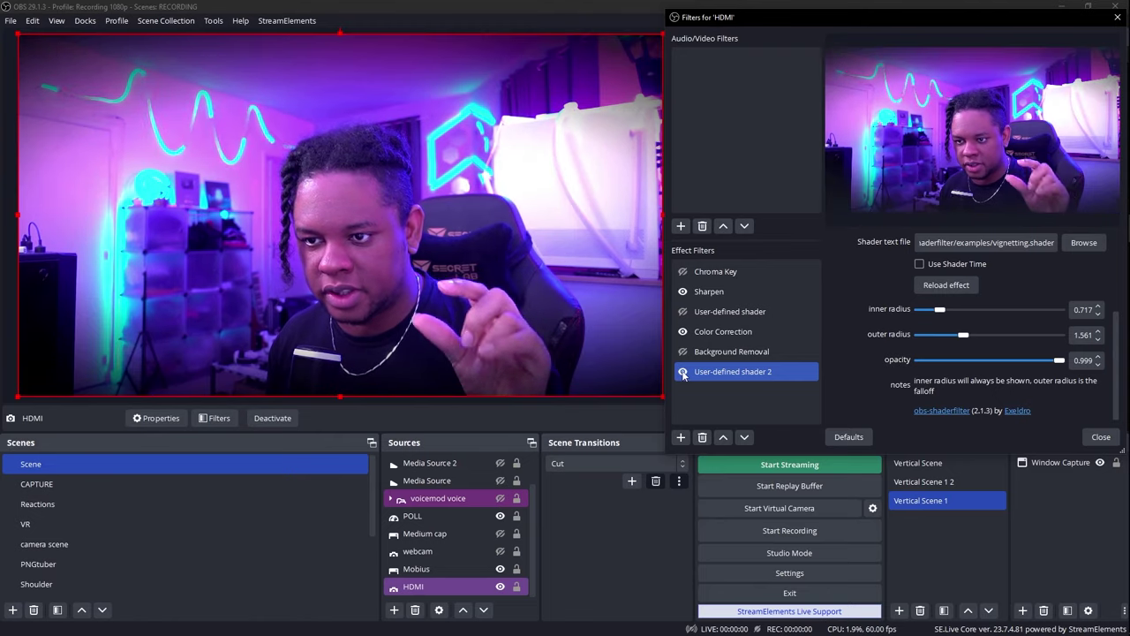
pyautogui.click(683, 372)
pyautogui.click(683, 371)
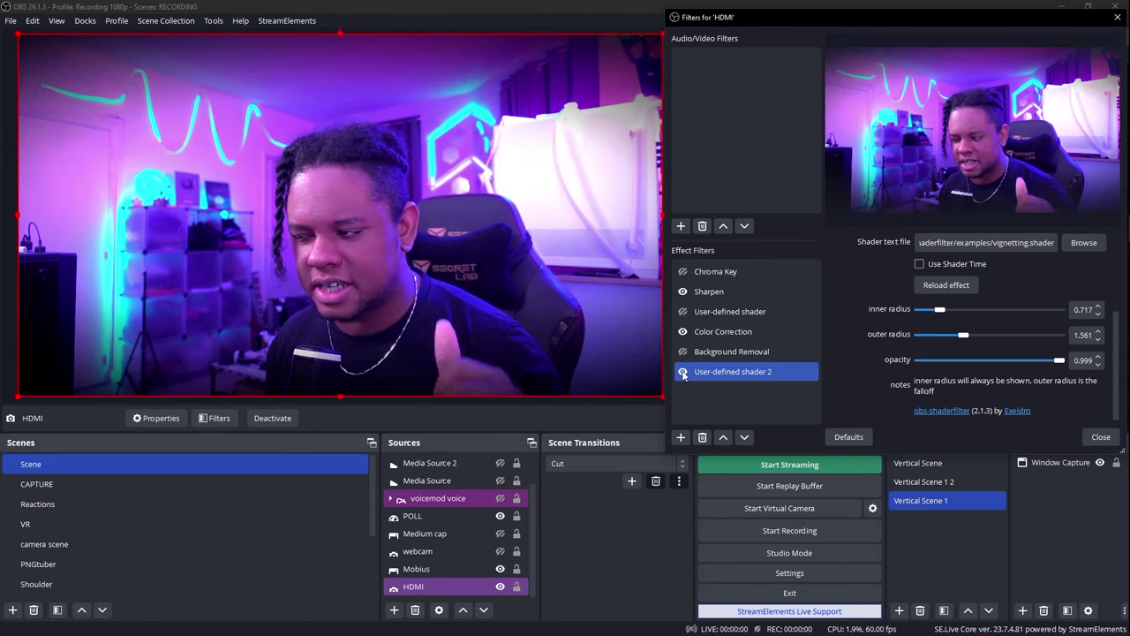
pyautogui.click(828, 252)
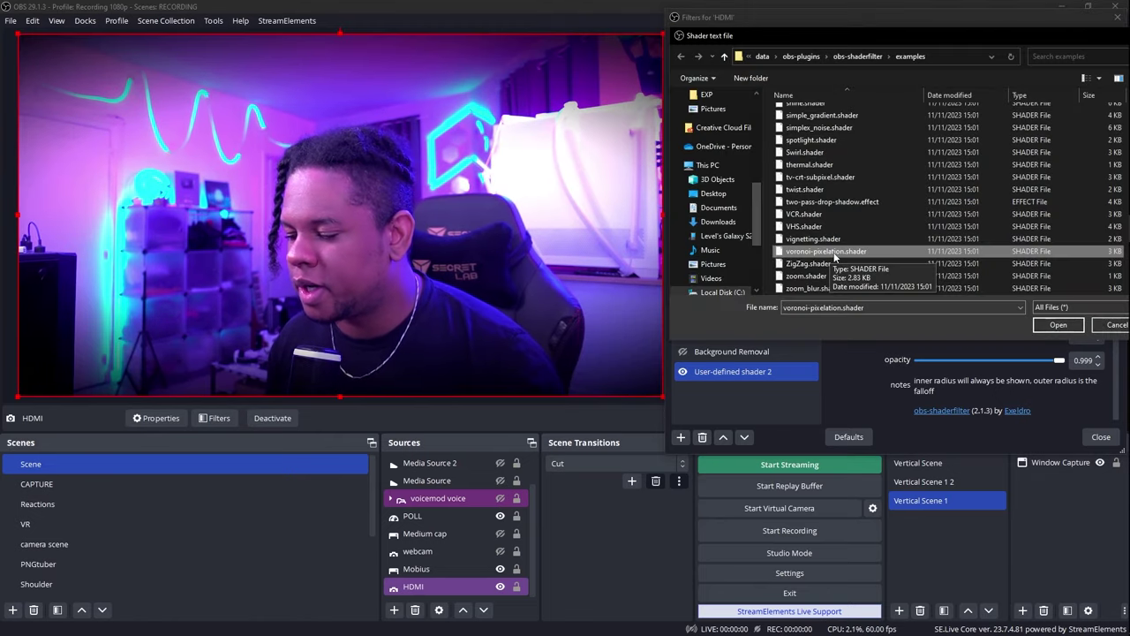
# - Load voronoi-pixelation.shader on the webcam and enlarge its cell Size
pyautogui.doubleClick(833, 253)
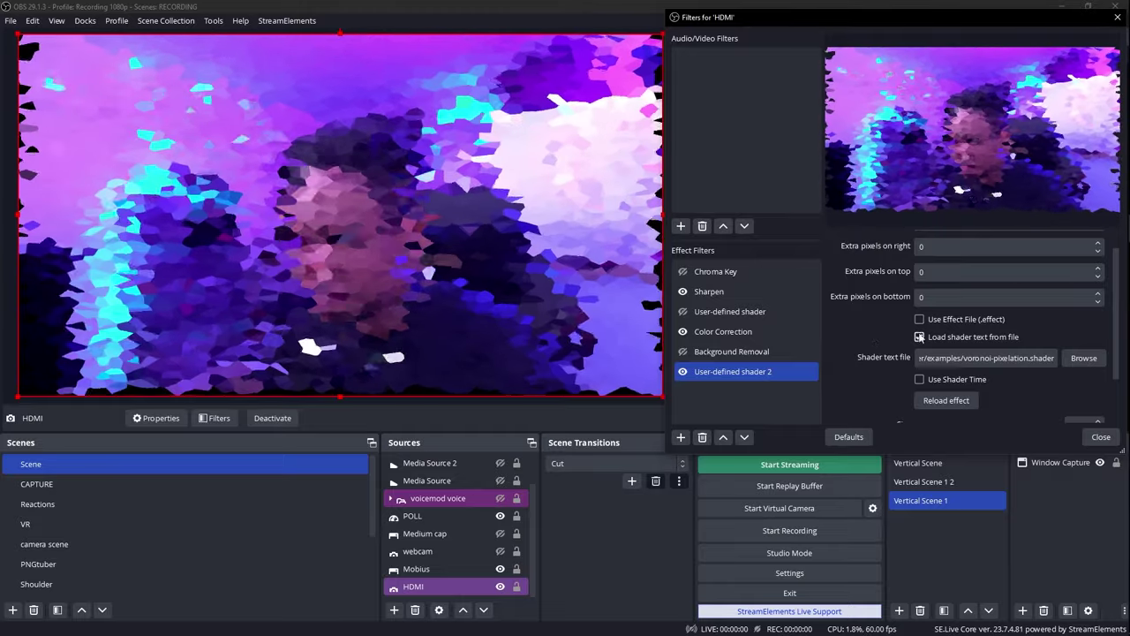
pyautogui.scroll(-2, 927, 362)
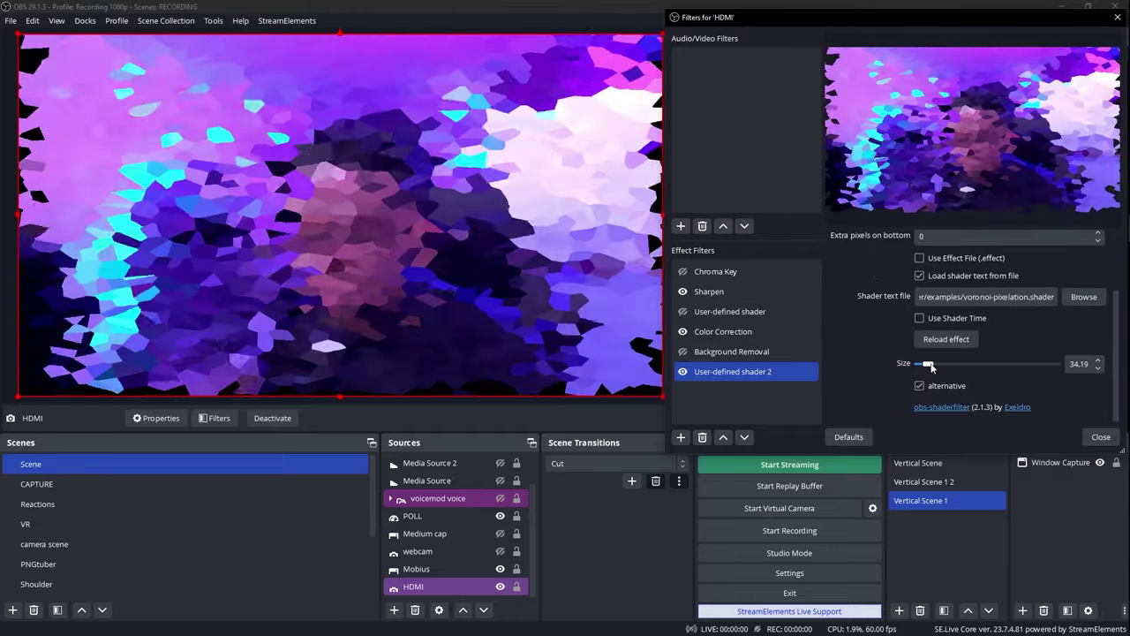
pyautogui.moveTo(927, 362); pyautogui.dragTo(938, 365)
pyautogui.click(1084, 297)
pyautogui.click(808, 263)
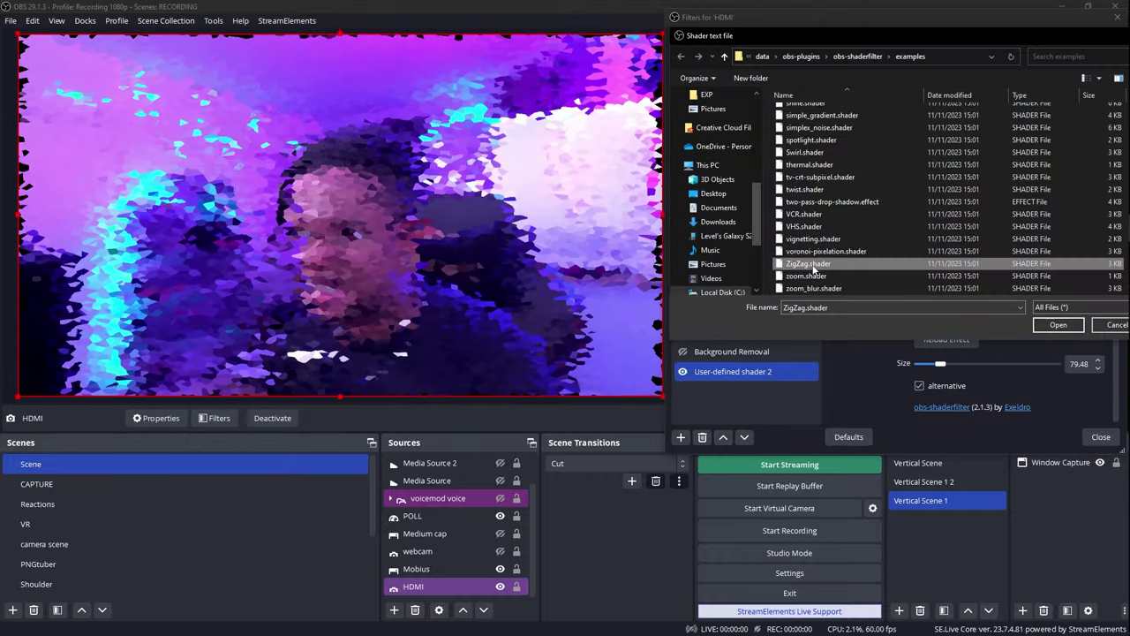
# - Load ZigZag.shader on the webcam, raise its amplitude to 0.696 and review the animate modes
pyautogui.doubleClick(810, 264)
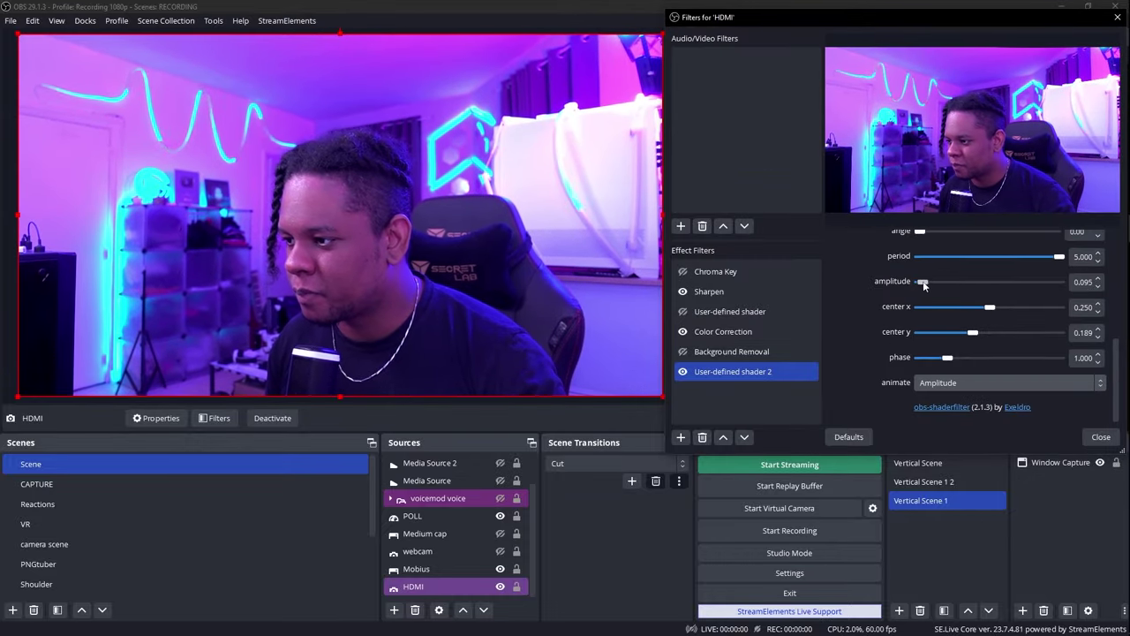
pyautogui.moveTo(924, 285); pyautogui.dragTo(942, 285)
pyautogui.scroll(2, 939, 317)
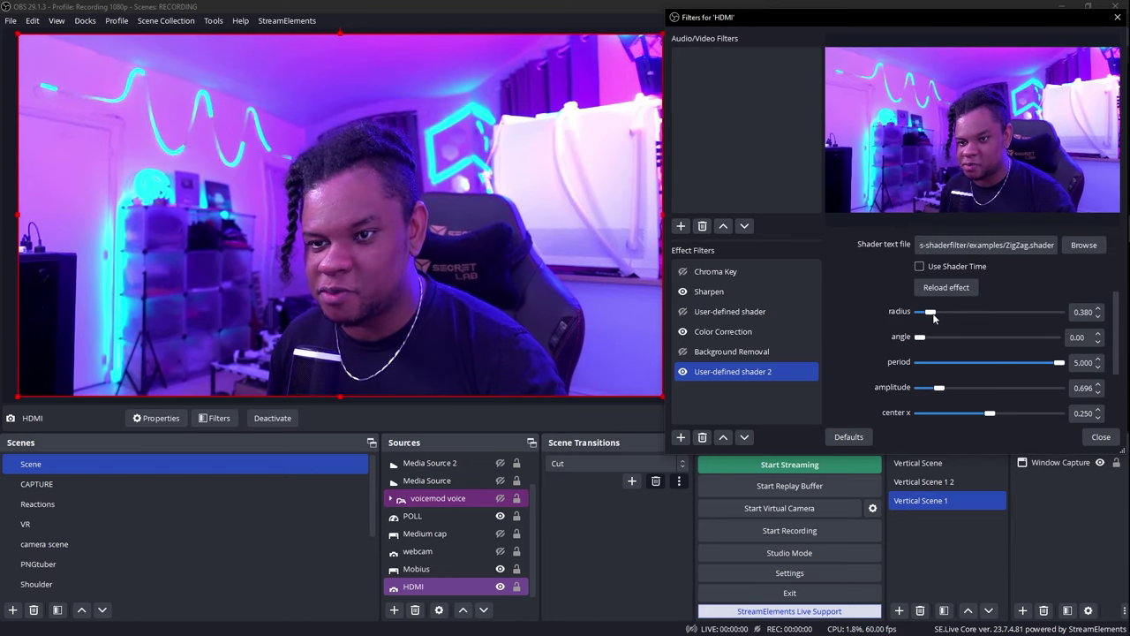
pyautogui.scroll(-3, 932, 318)
pyautogui.click(929, 382)
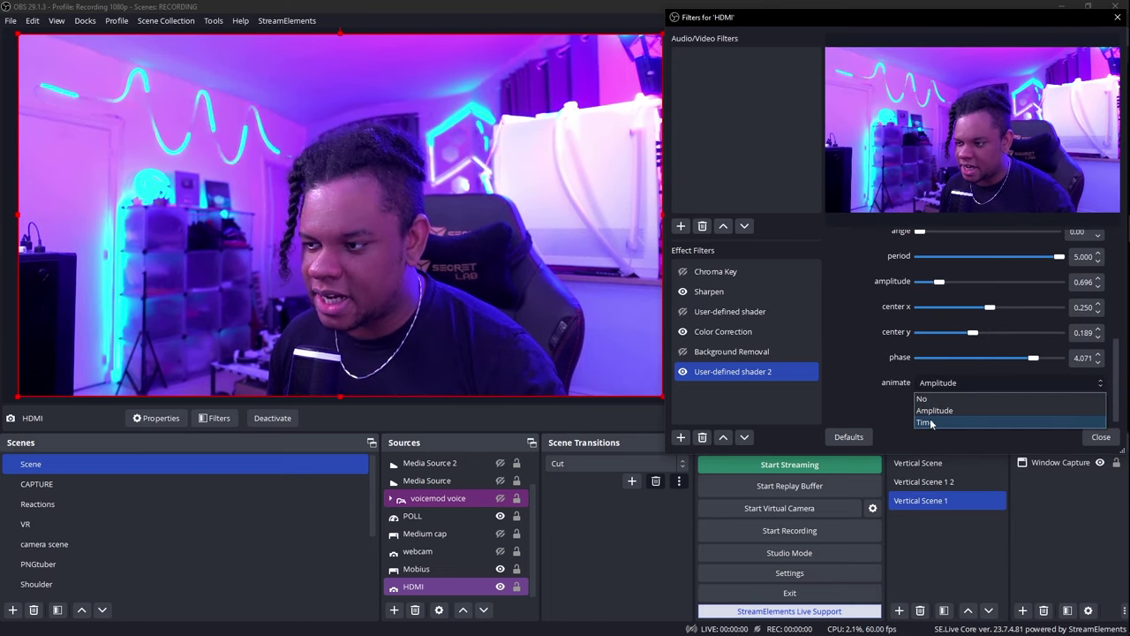
pyautogui.scroll(2, 939, 322)
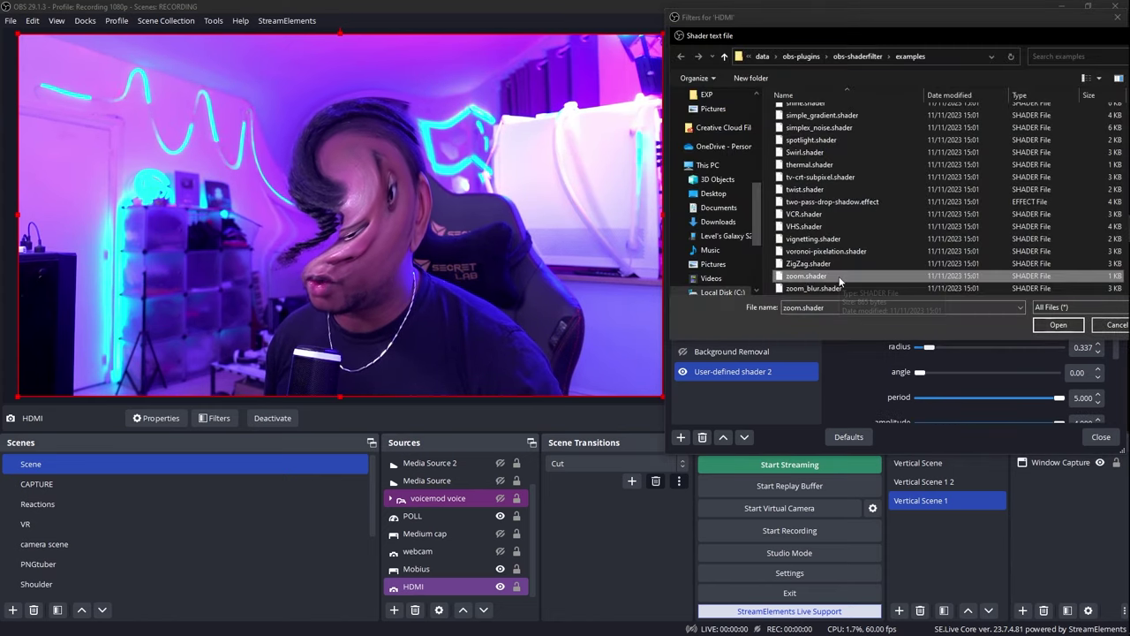
# - Load zoom.shader on the webcam with power 0.261 and center x 53, y 54
pyautogui.doubleClick(839, 279)
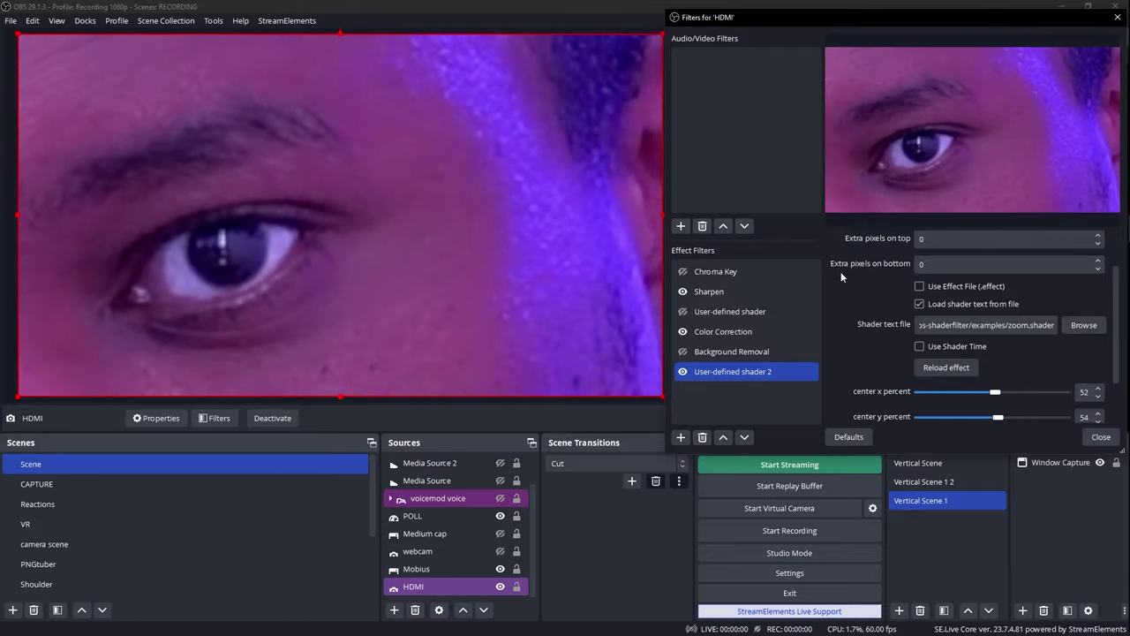
pyautogui.scroll(-2, 883, 335)
pyautogui.moveTo(923, 381)
pyautogui.mouseDown()
pyautogui.moveTo(939, 385)
pyautogui.moveTo(921, 381)
pyautogui.mouseUp()
pyautogui.moveTo(995, 330)
pyautogui.mouseDown()
pyautogui.moveTo(940, 334)
pyautogui.moveTo(1050, 339)
pyautogui.moveTo(976, 336)
pyautogui.moveTo(996, 337)
pyautogui.mouseUp()
# - Toggle the zoom shader filter off and on to compare the effect
pyautogui.click(682, 372)
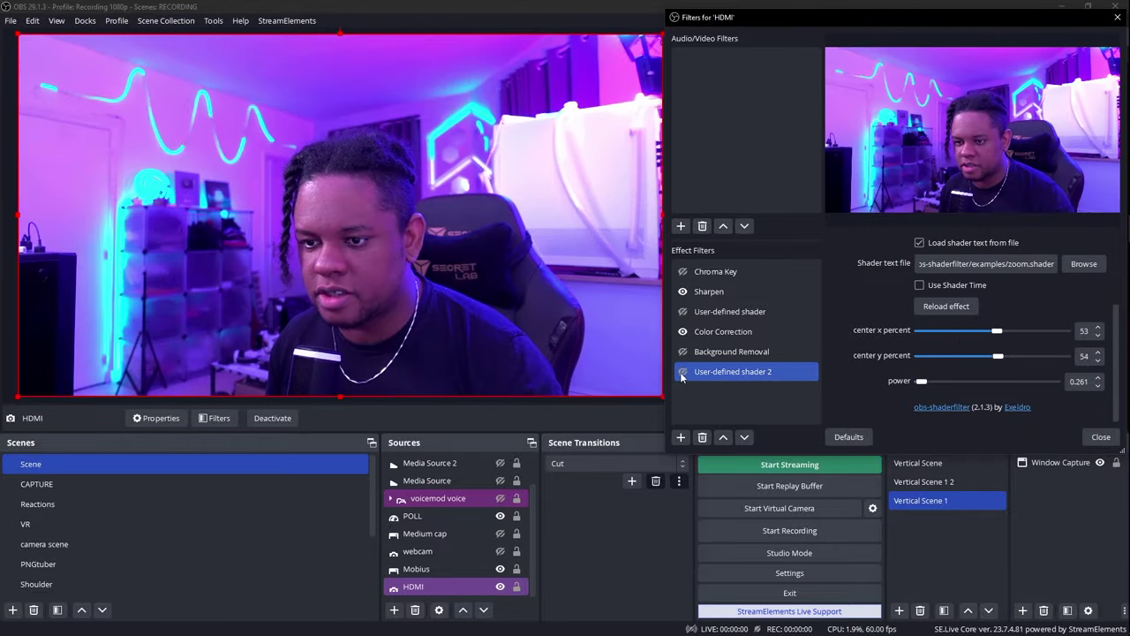
pyautogui.click(682, 372)
pyautogui.click(682, 372)
# - Load zoom_blur.shader with Samples 54, Magnitude 0.999, Speed percent 0, ease and glitch on
pyautogui.click(681, 371)
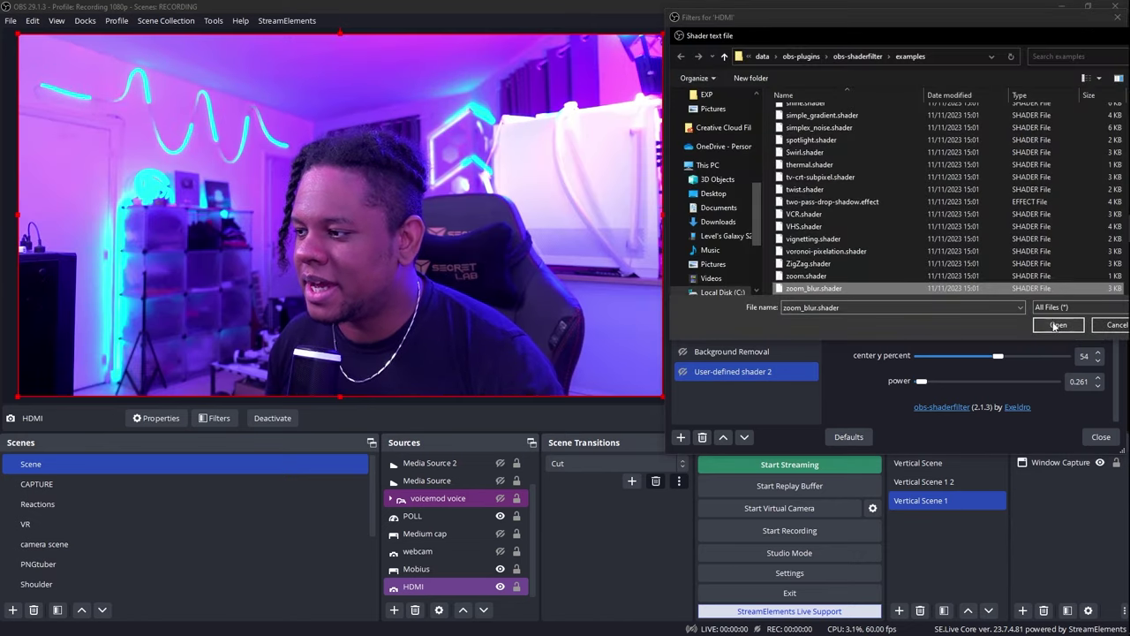
pyautogui.click(1057, 326)
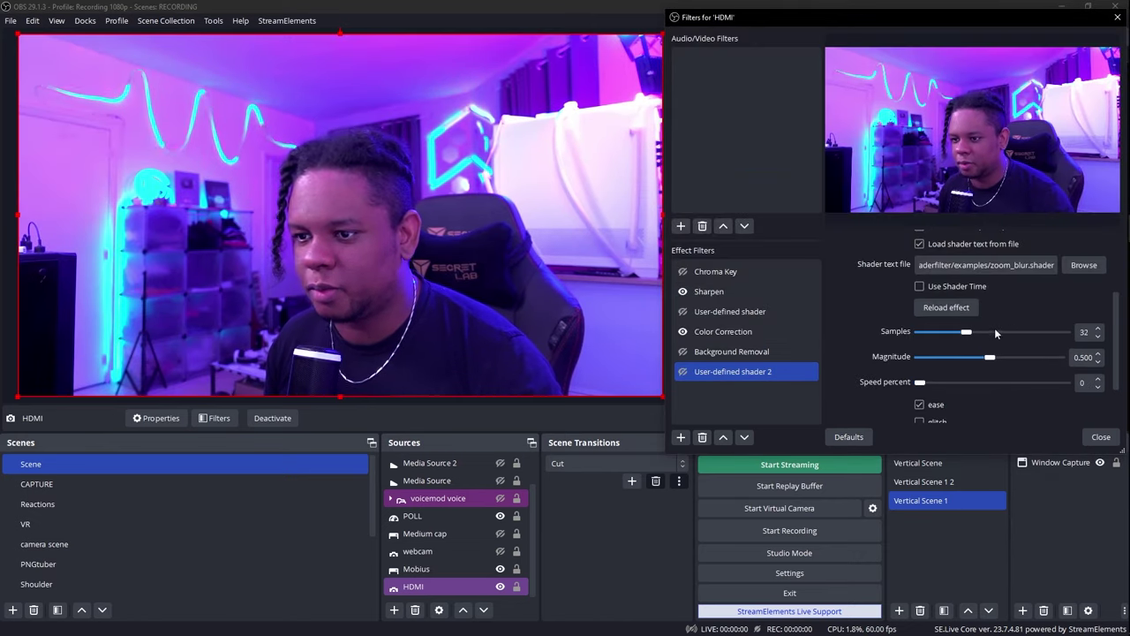
pyautogui.scroll(-3, 910, 336)
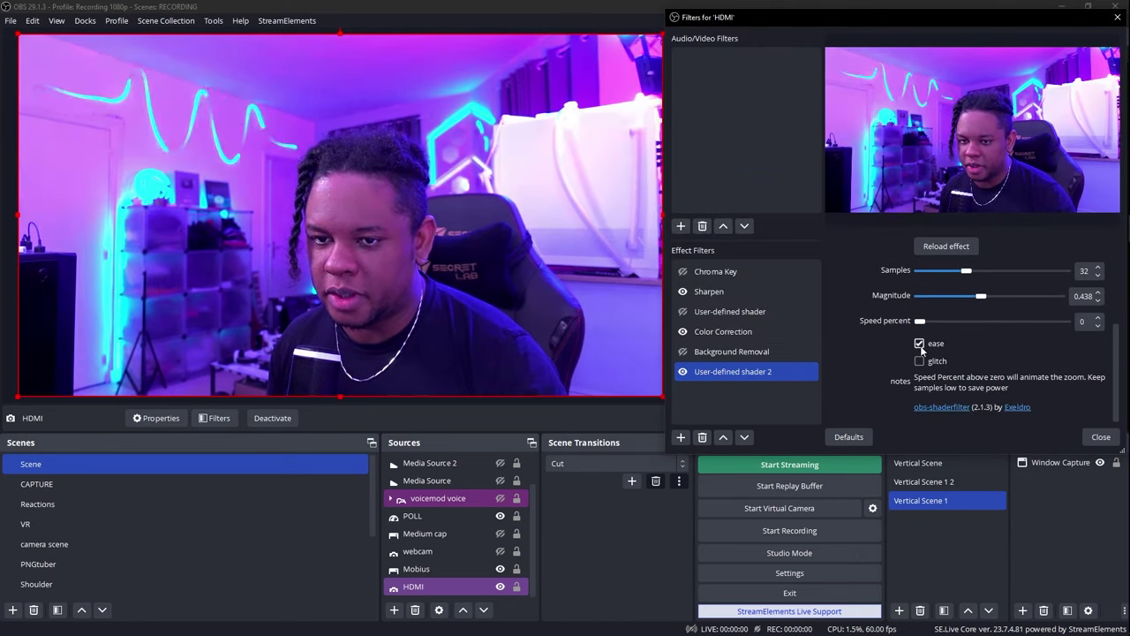
pyautogui.click(919, 343)
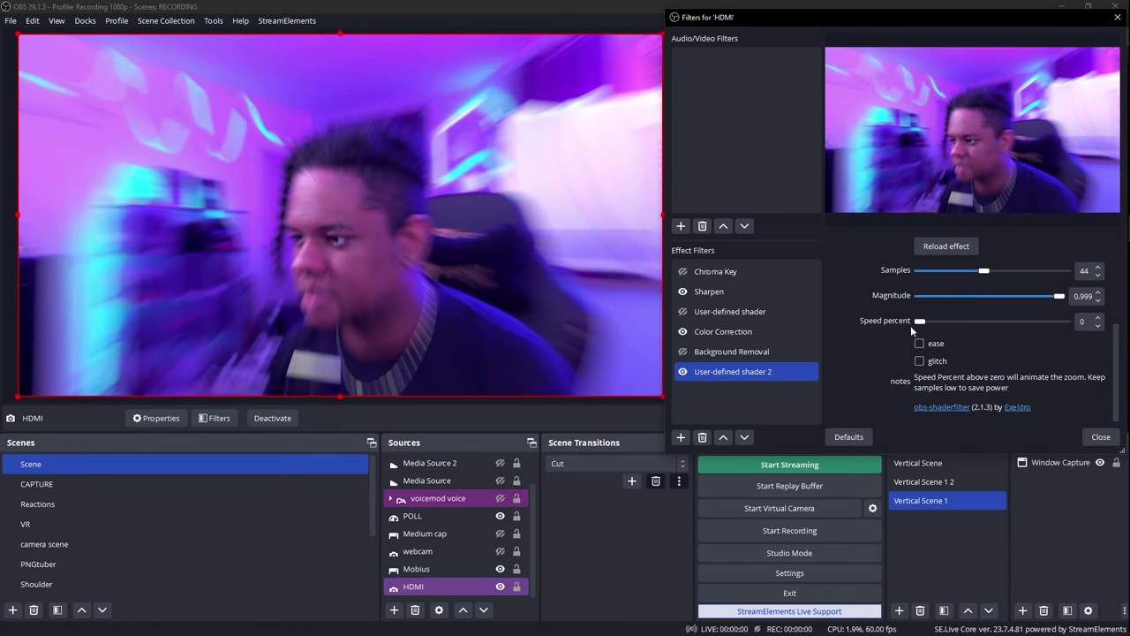
pyautogui.moveTo(920, 323)
pyautogui.mouseDown()
pyautogui.moveTo(993, 326)
pyautogui.moveTo(920, 324)
pyautogui.mouseUp()
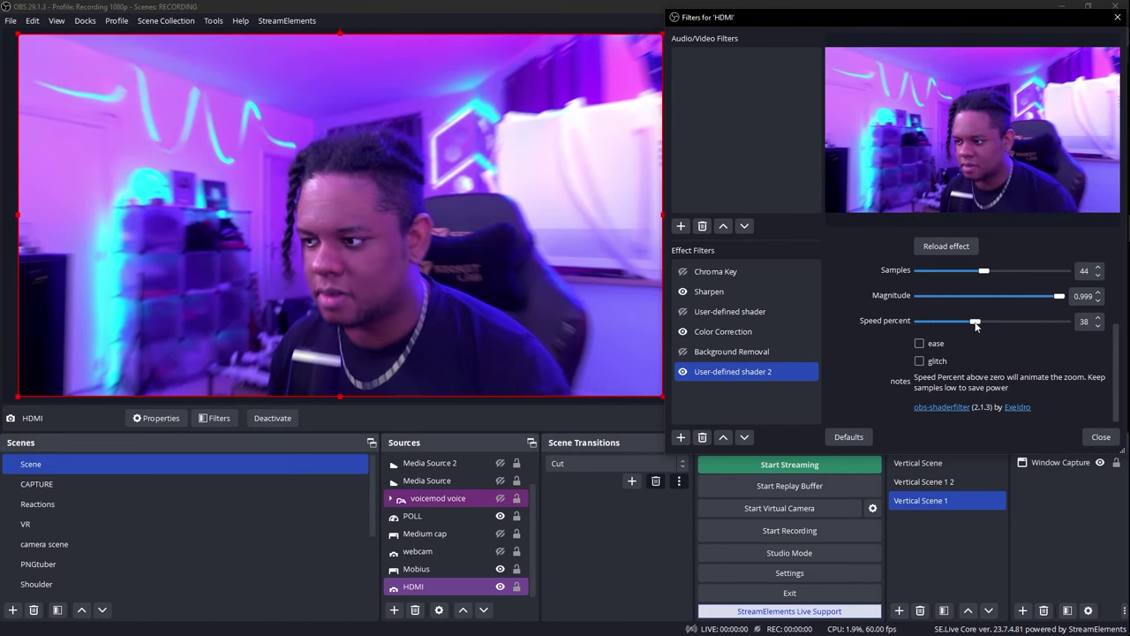
pyautogui.click(920, 342)
pyautogui.click(919, 361)
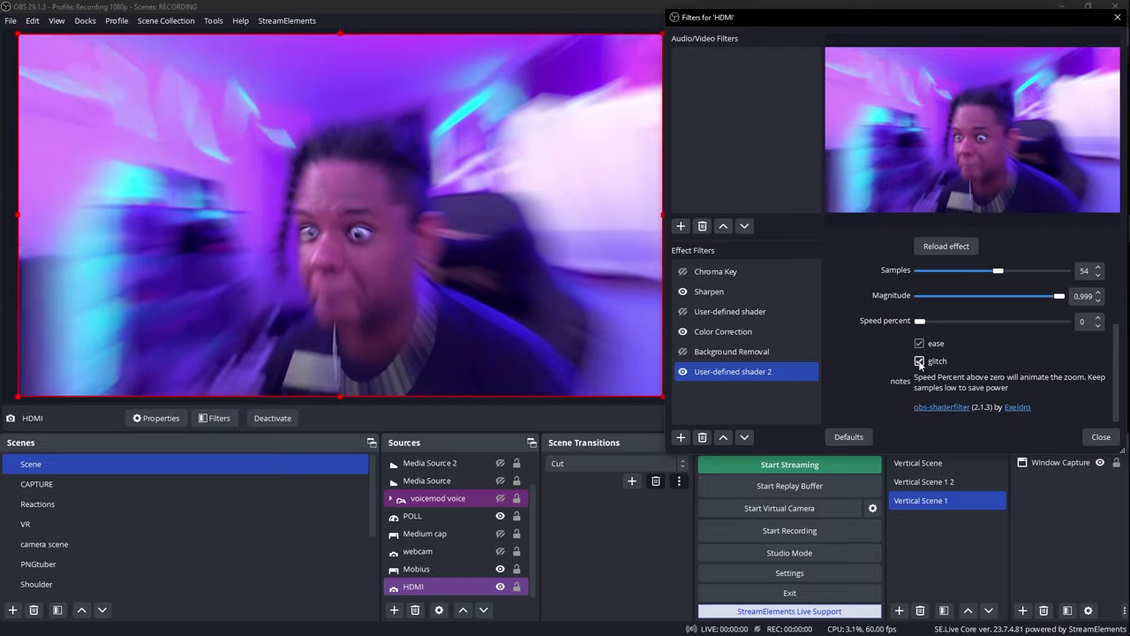